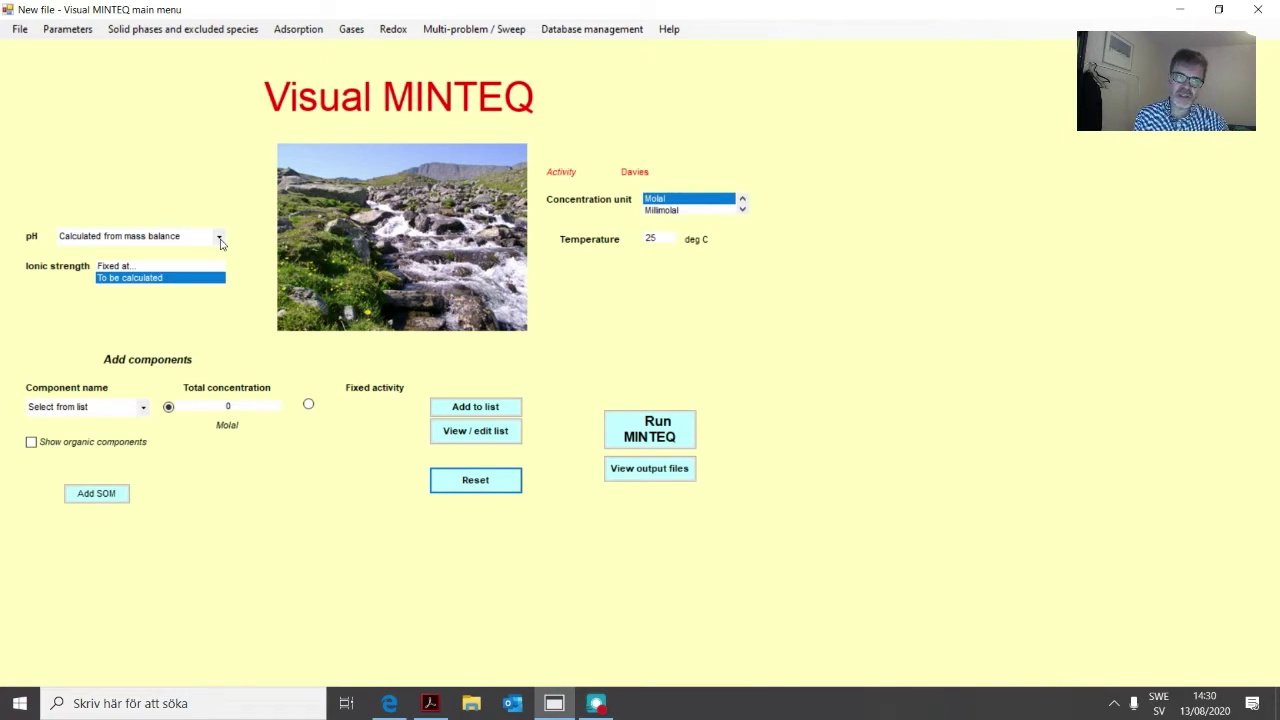
- Fix the pH at 5.0 and switch the concentration unit to millimolal
click(219, 238)
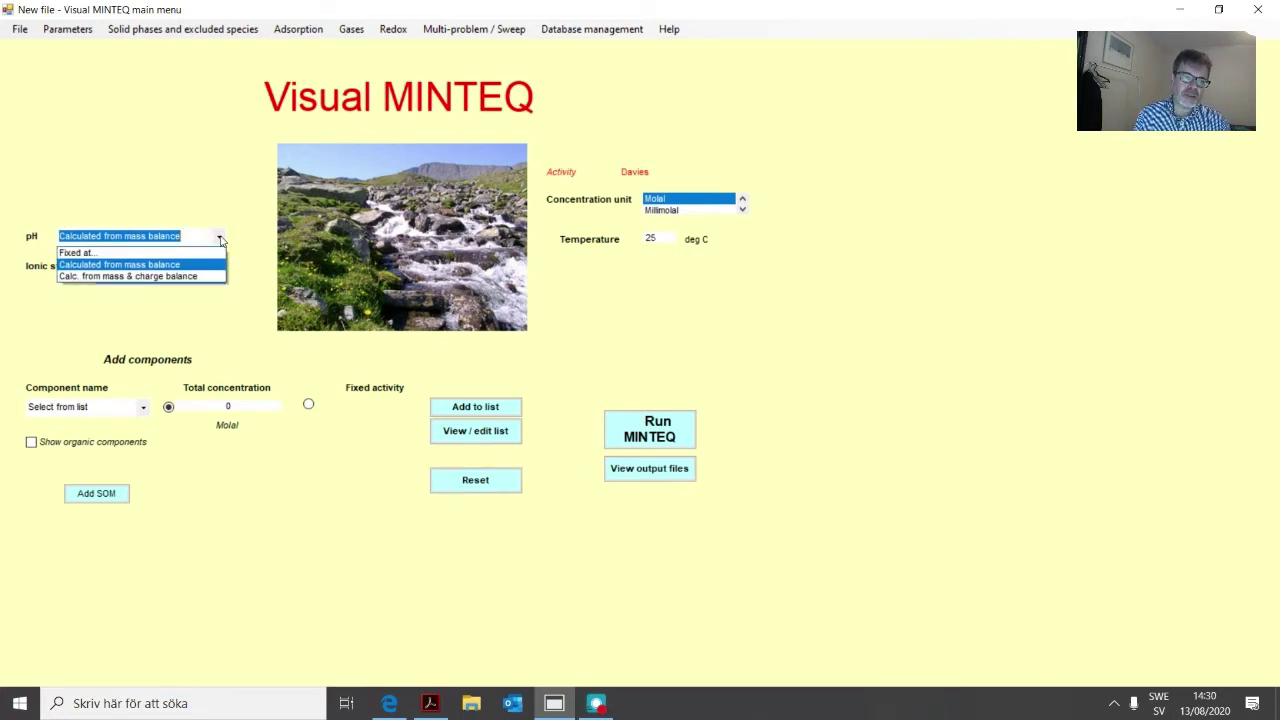
click(100, 256)
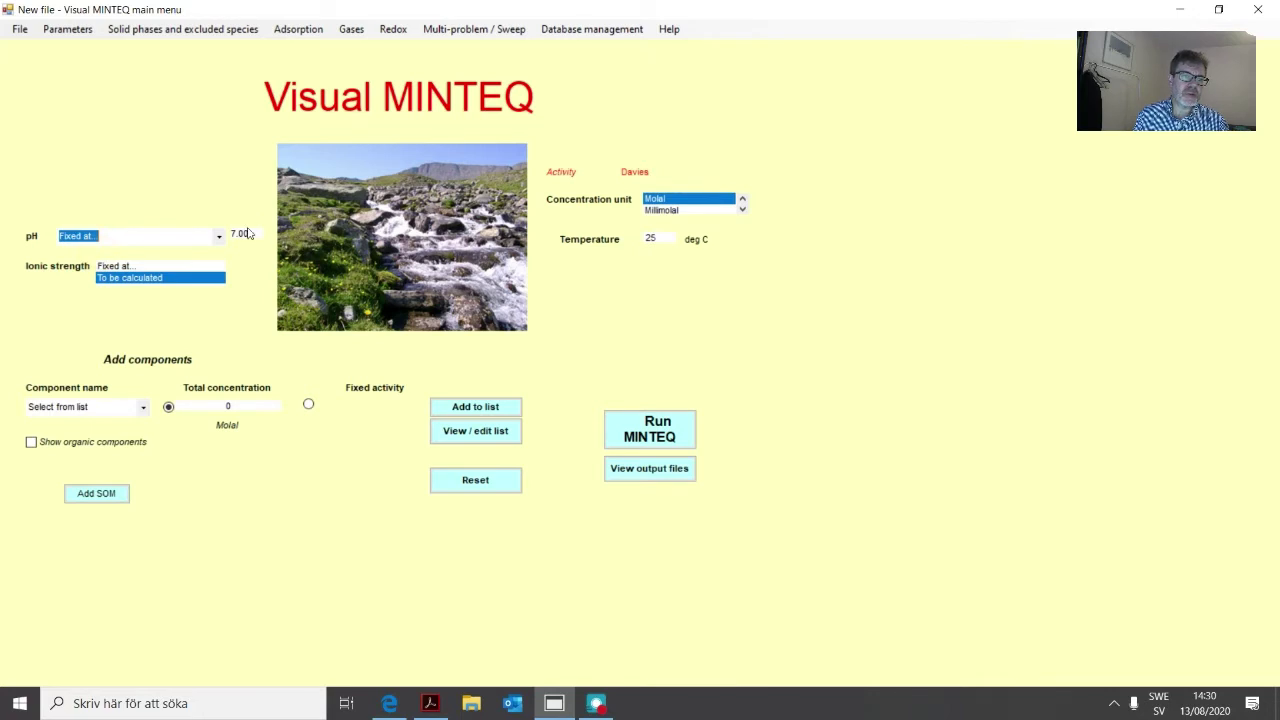
click(246, 233)
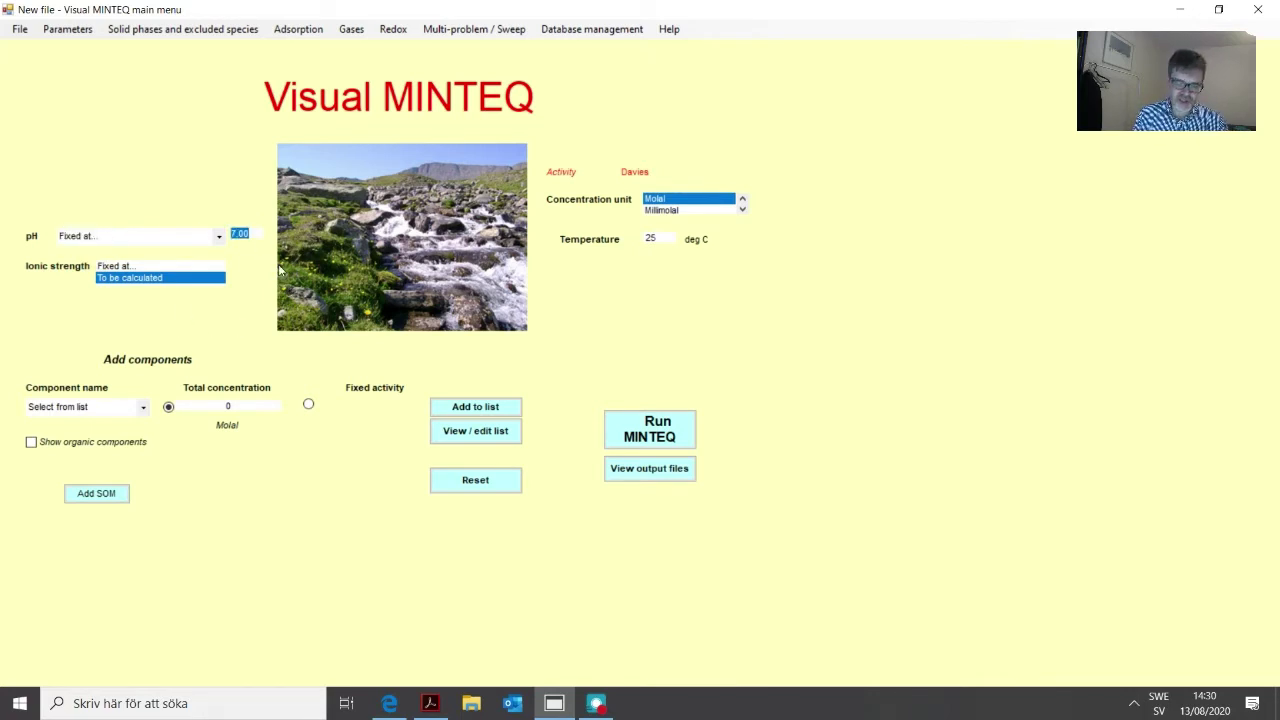
text(5.0)
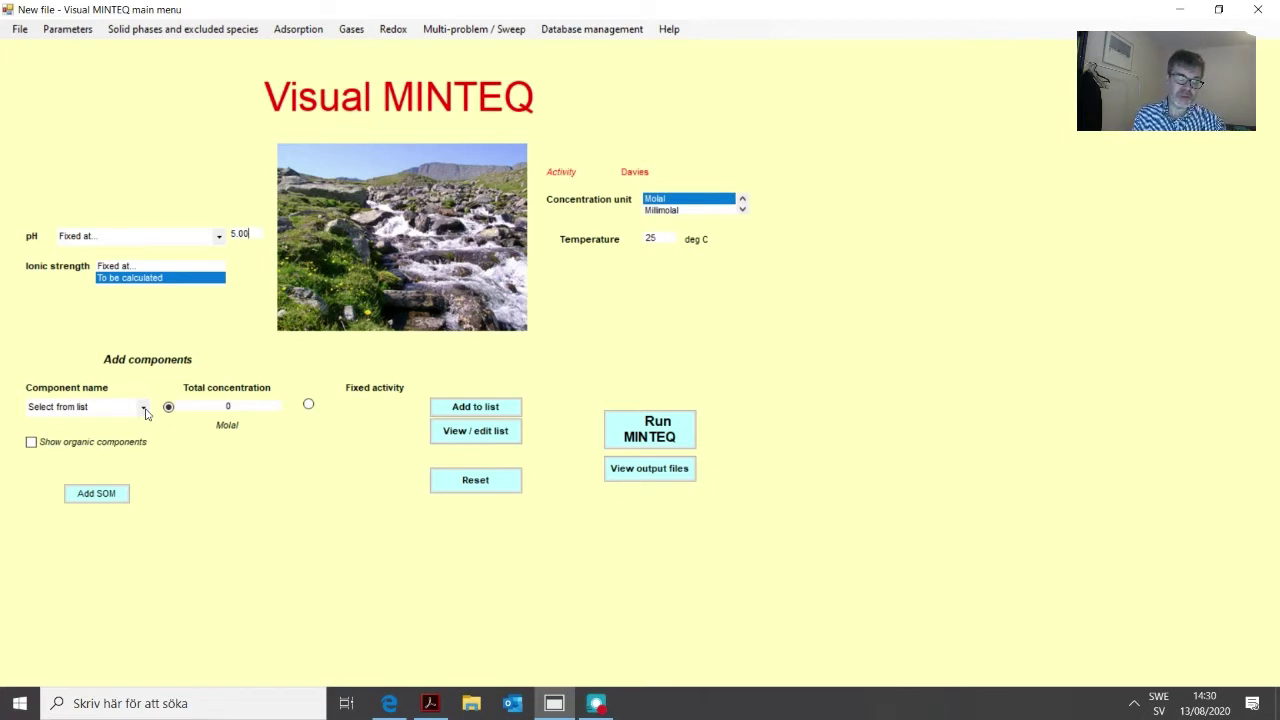
click(674, 211)
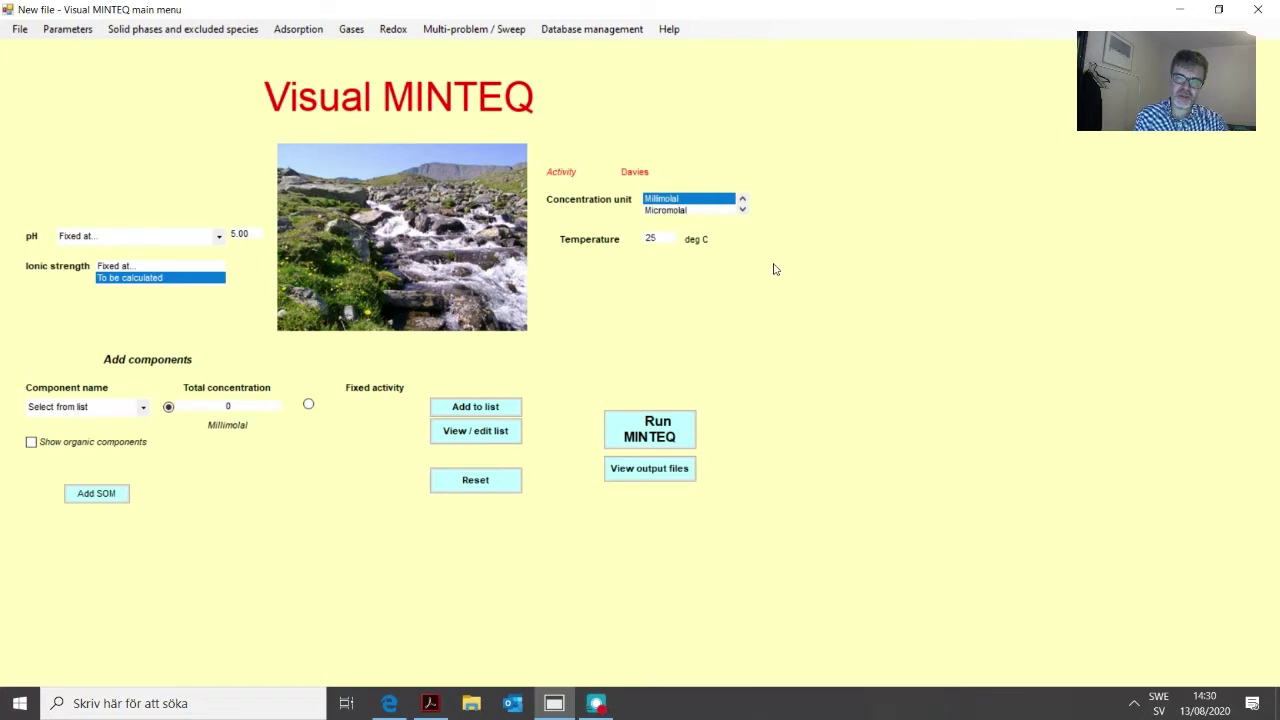
- Add Na+1 as a component at 1 millimolal
click(143, 408)
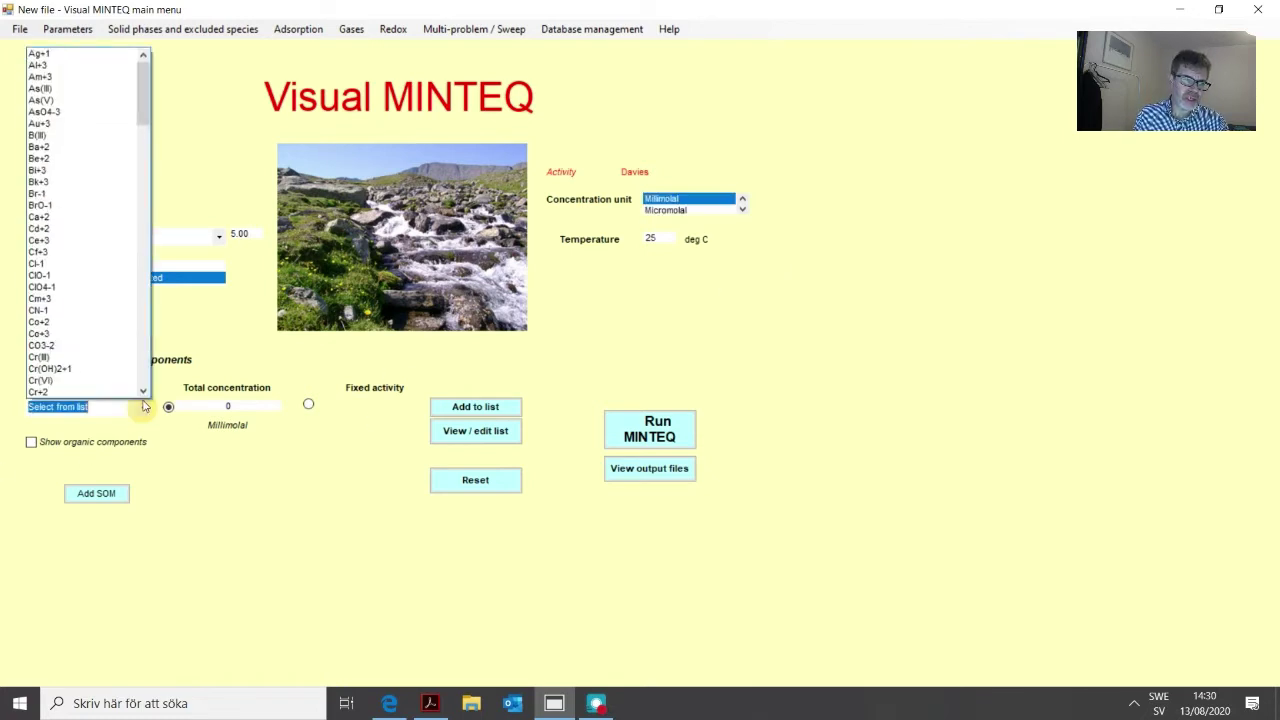
drag(145, 97, 150, 225)
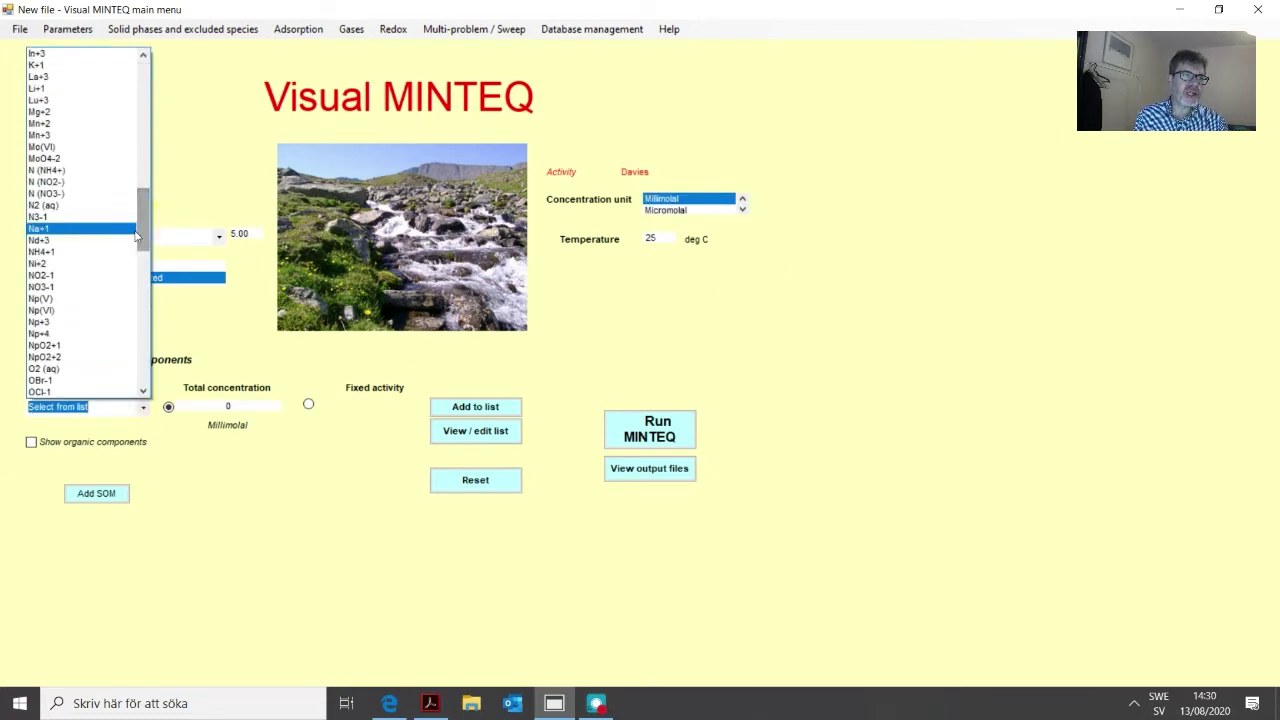
click(60, 229)
click(229, 406)
text(1)
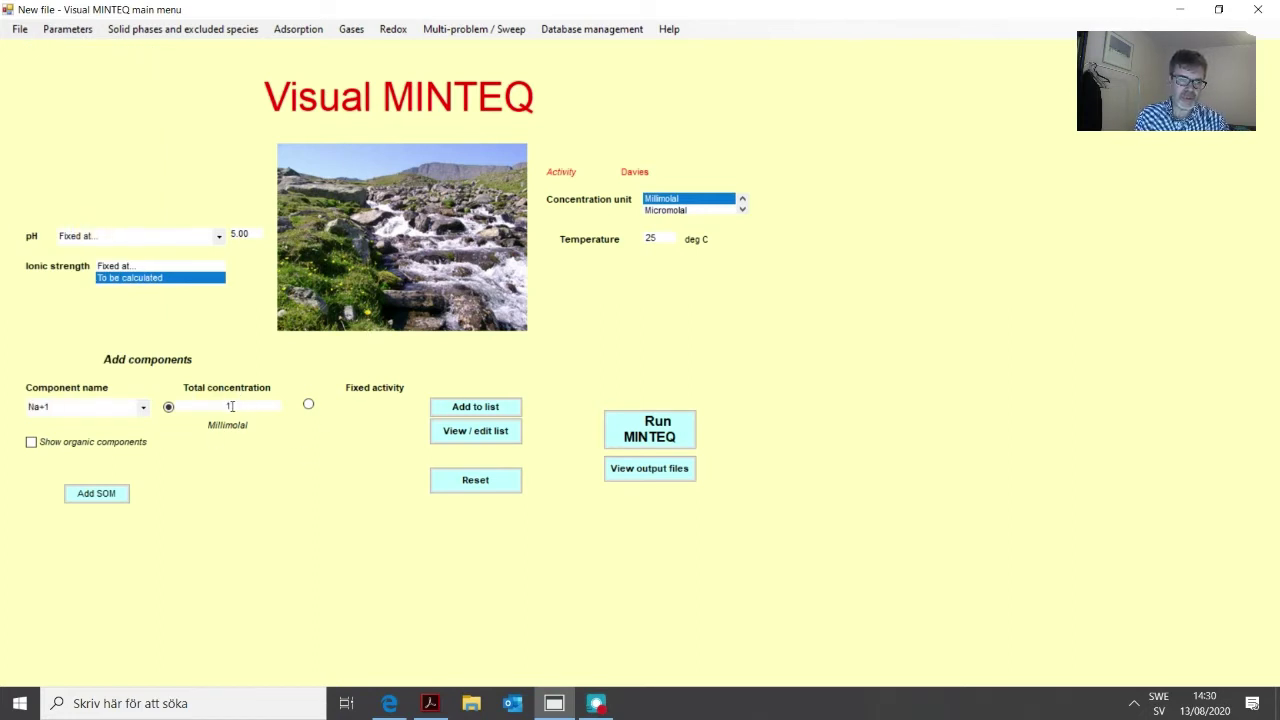
click(478, 407)
- Add Cl-1 as a component at 1 millimolal
click(144, 407)
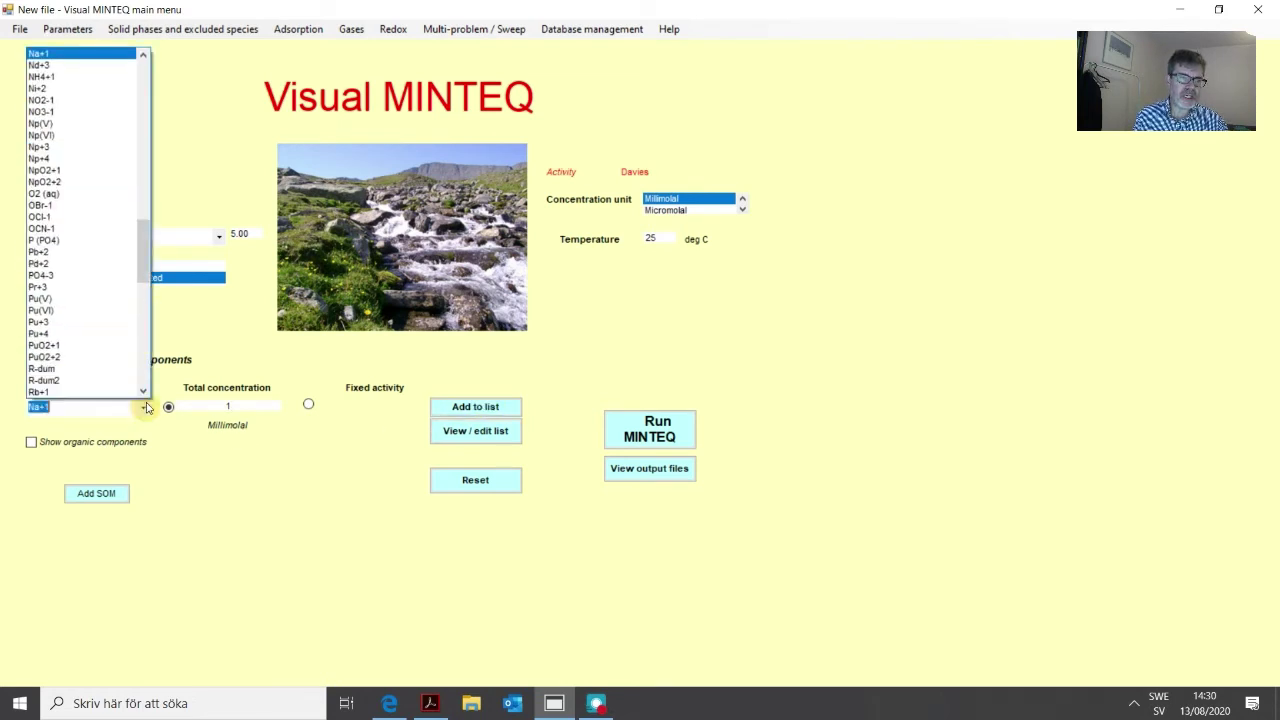
drag(143, 250, 143, 147)
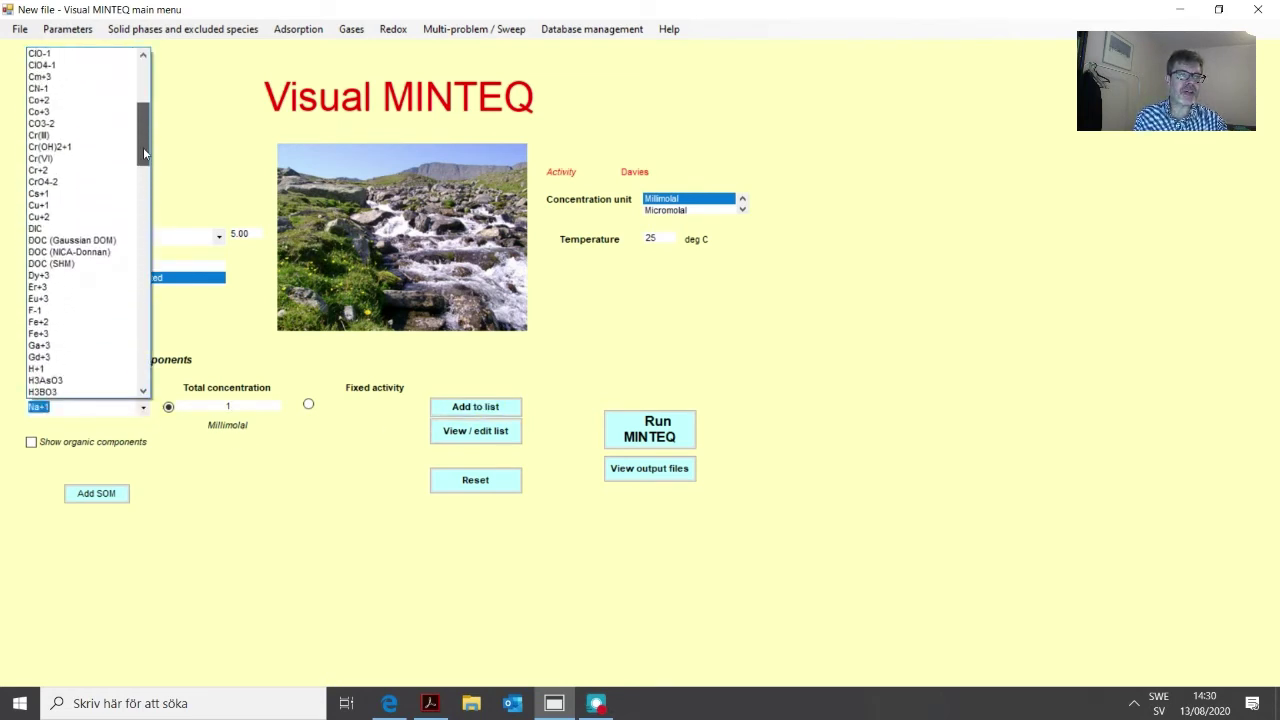
click(84, 117)
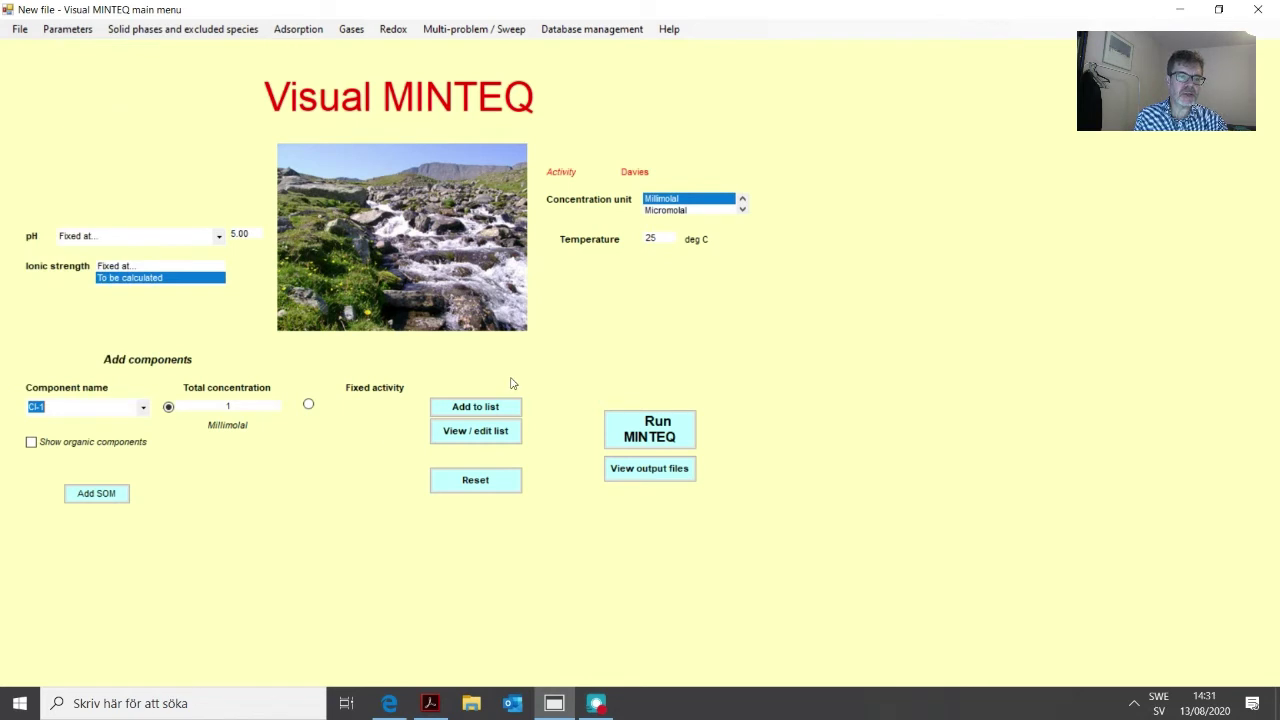
double_click(229, 406)
text(1)
click(481, 408)
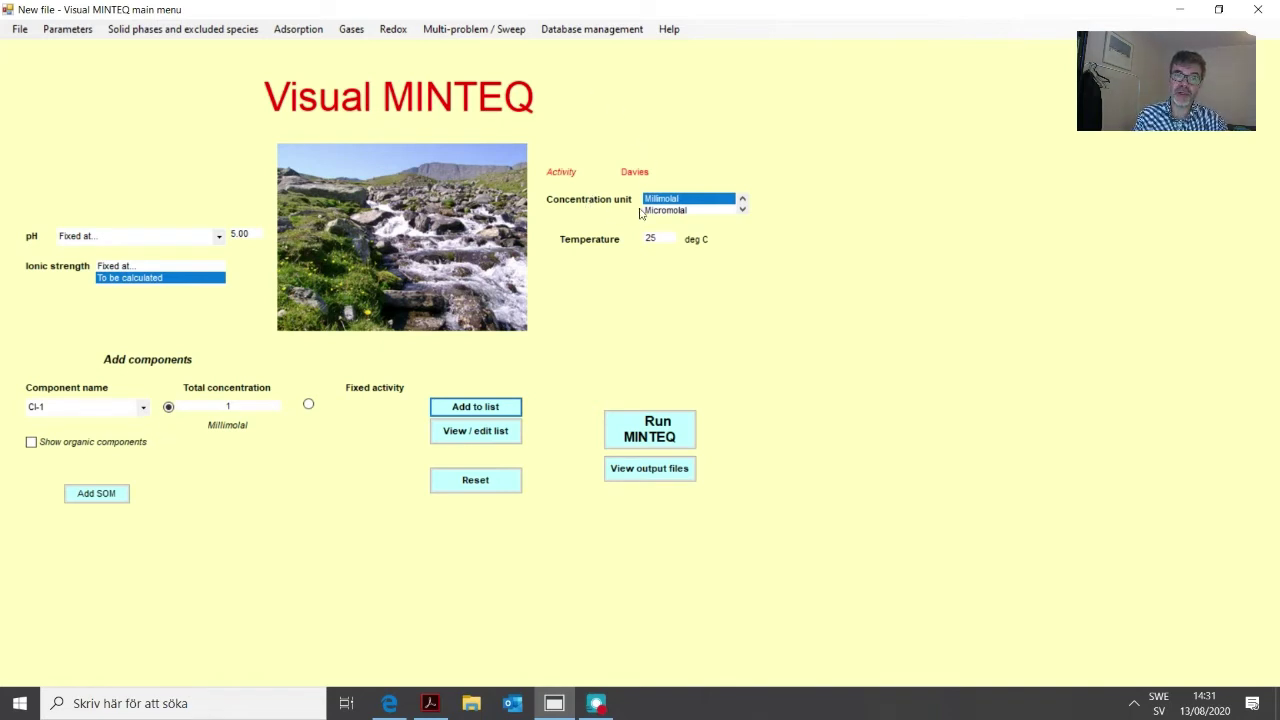
- Change the concentration unit to mg/l
click(742, 210)
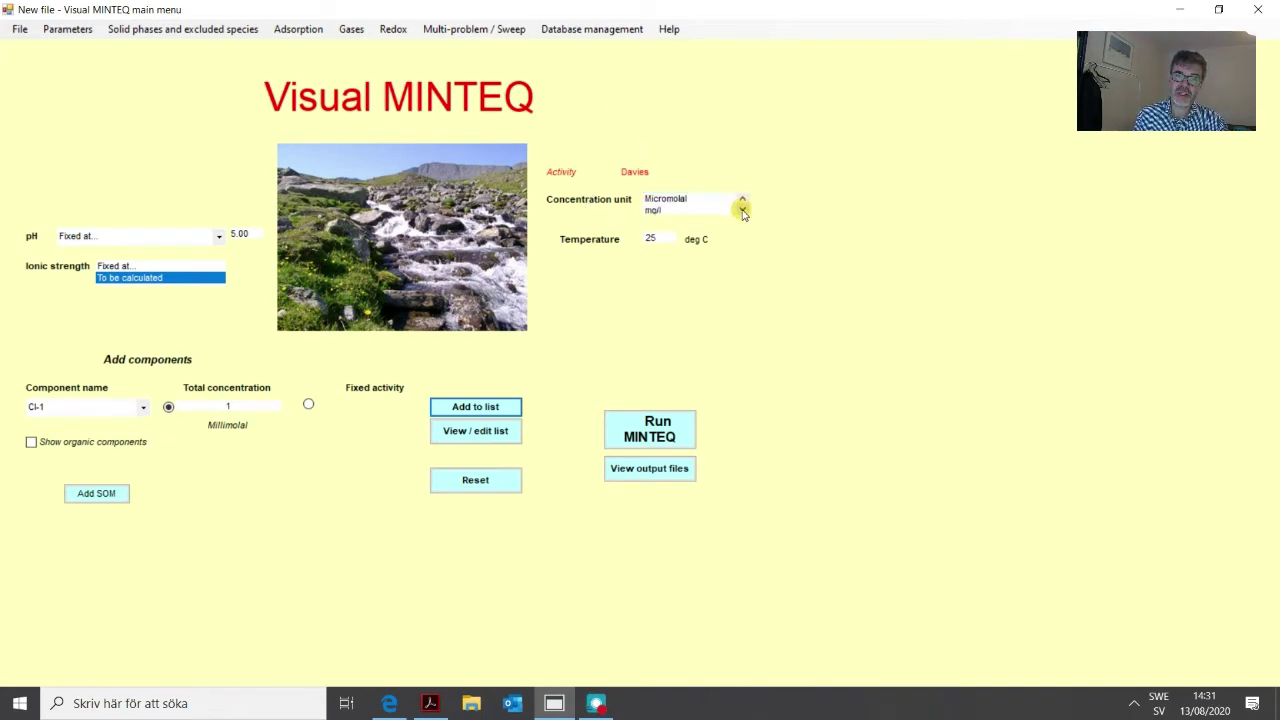
click(666, 210)
click(673, 208)
click(670, 200)
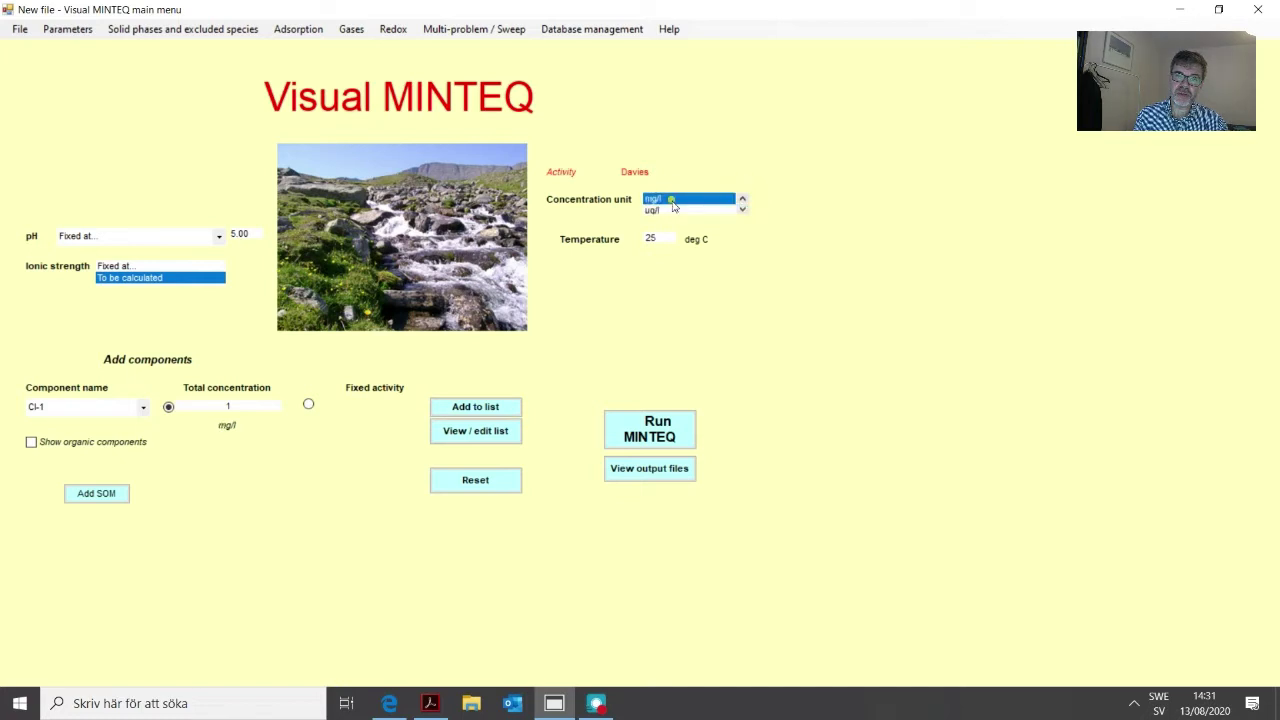
- Add Cu+2 as a component at 1 mg/l
click(142, 408)
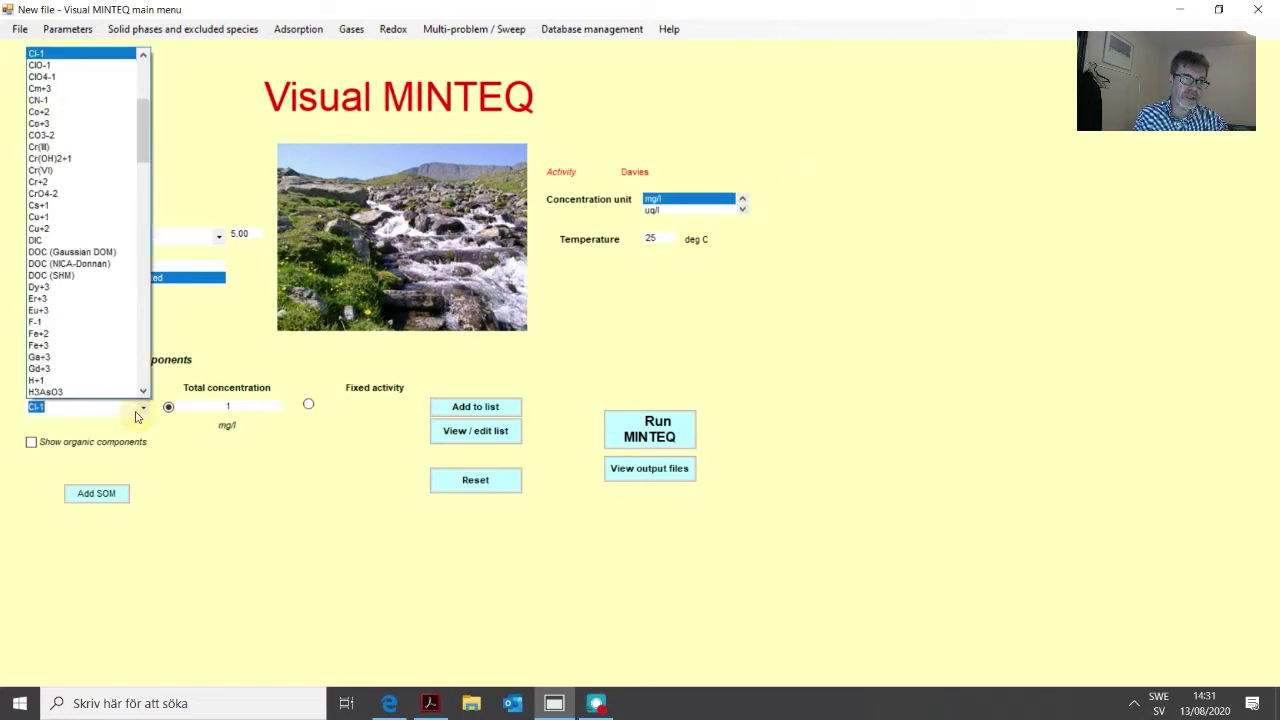
click(50, 232)
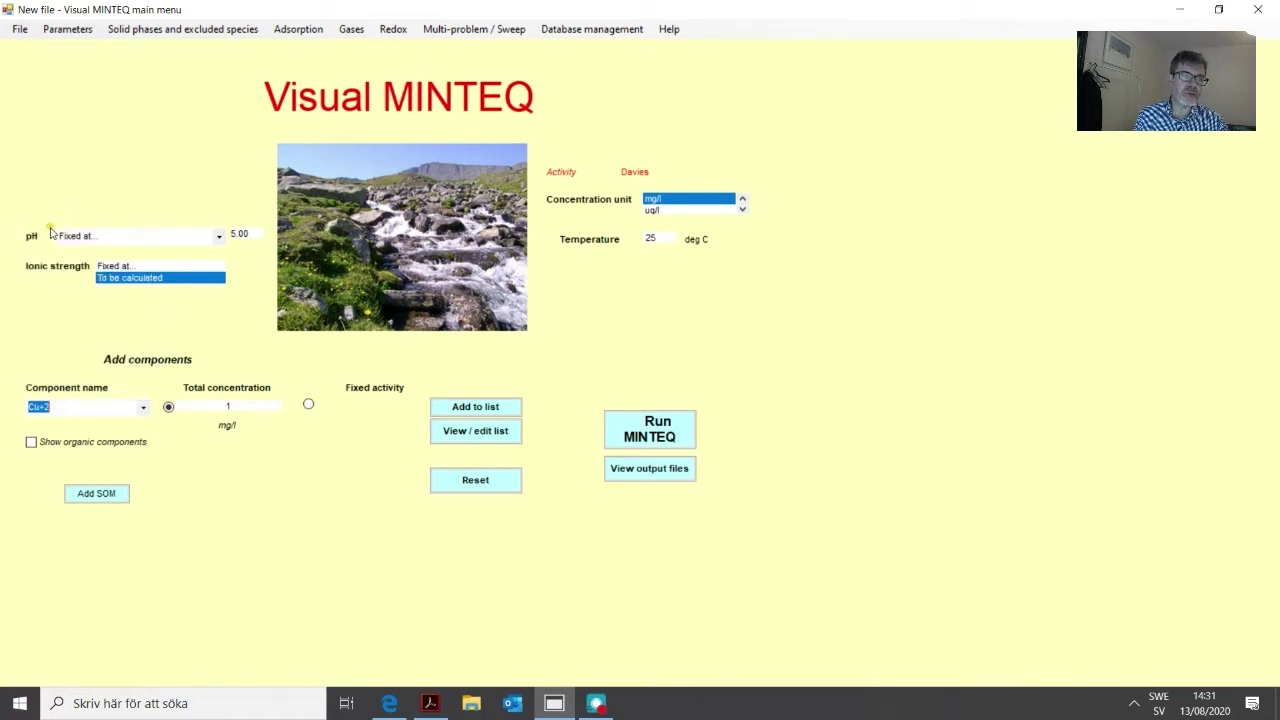
click(230, 405)
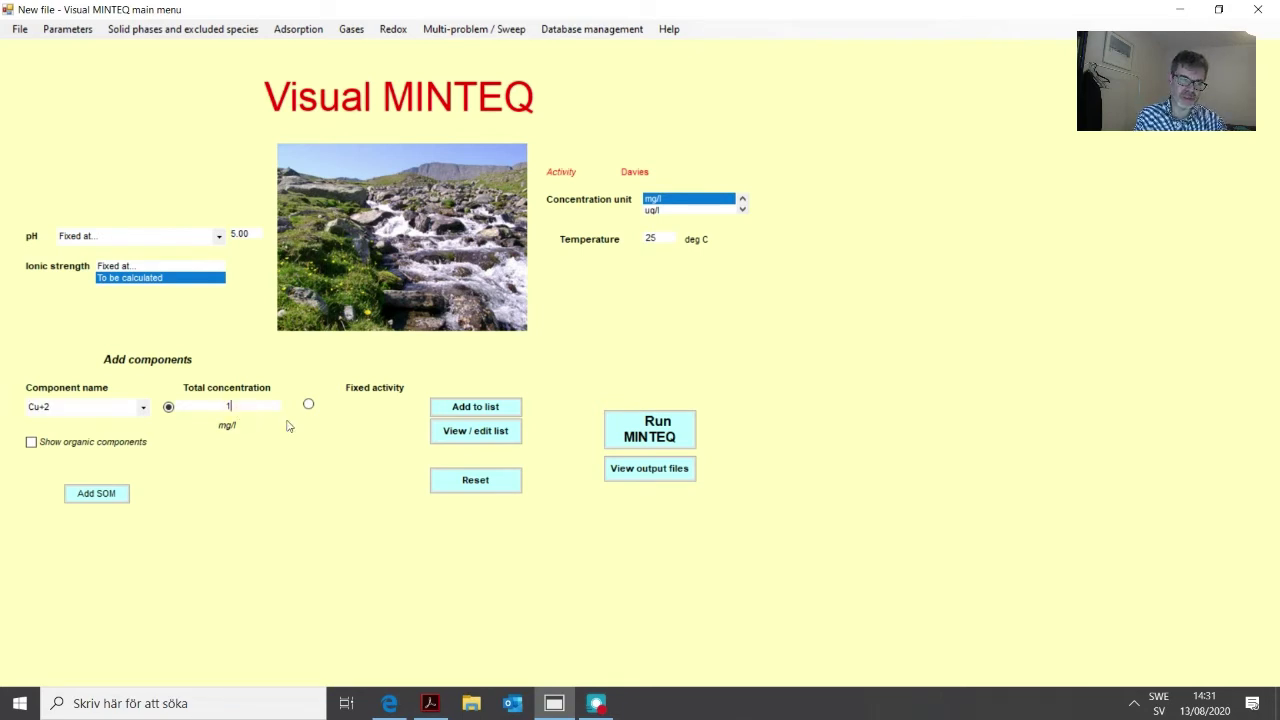
click(476, 408)
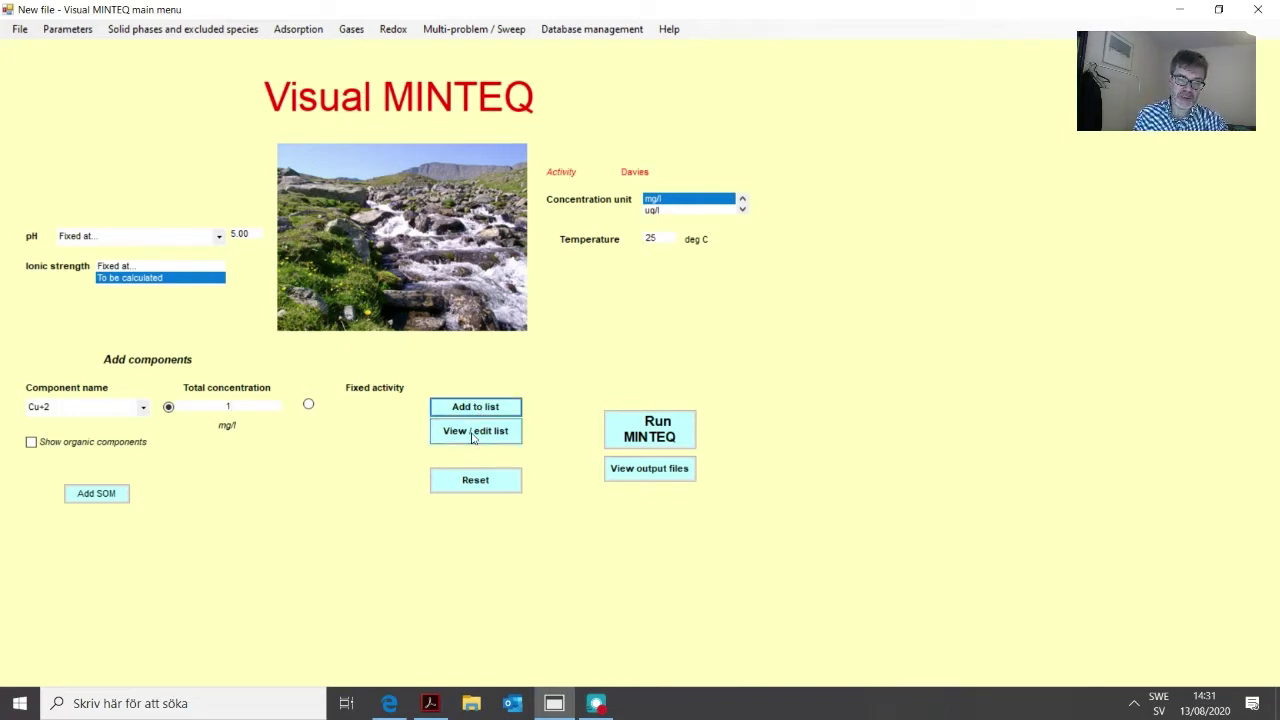
click(474, 432)
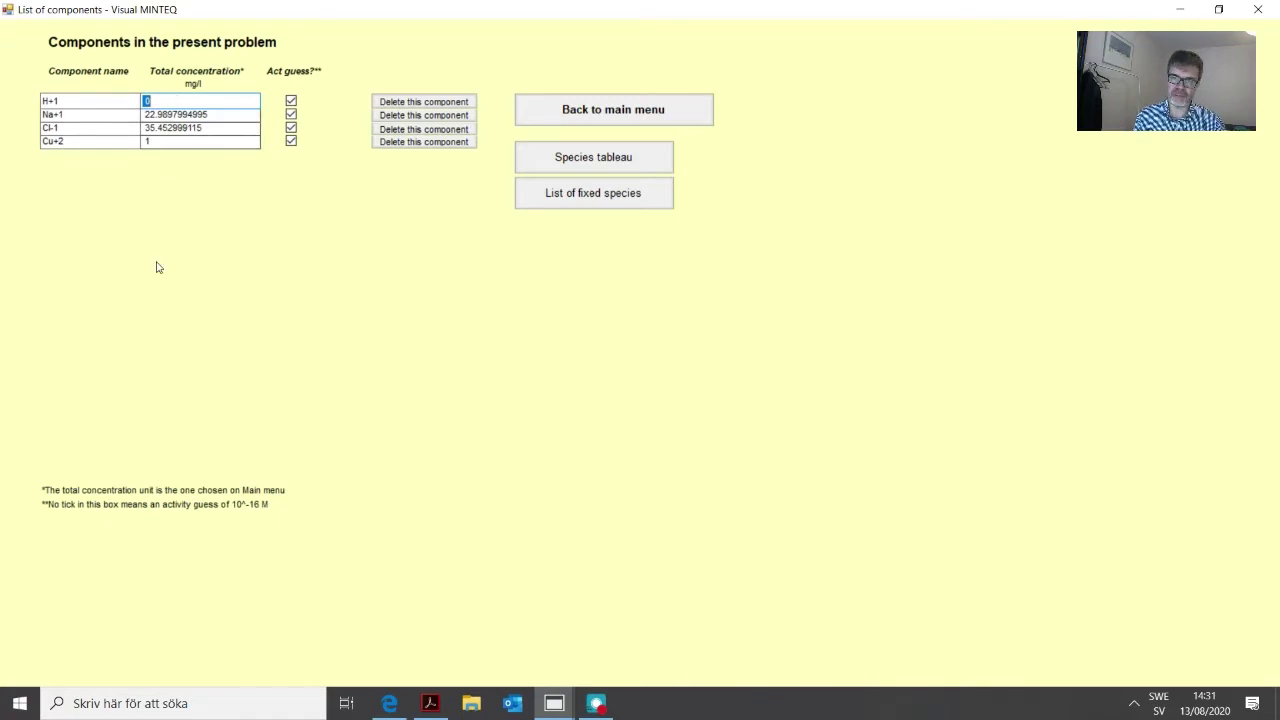
click(616, 112)
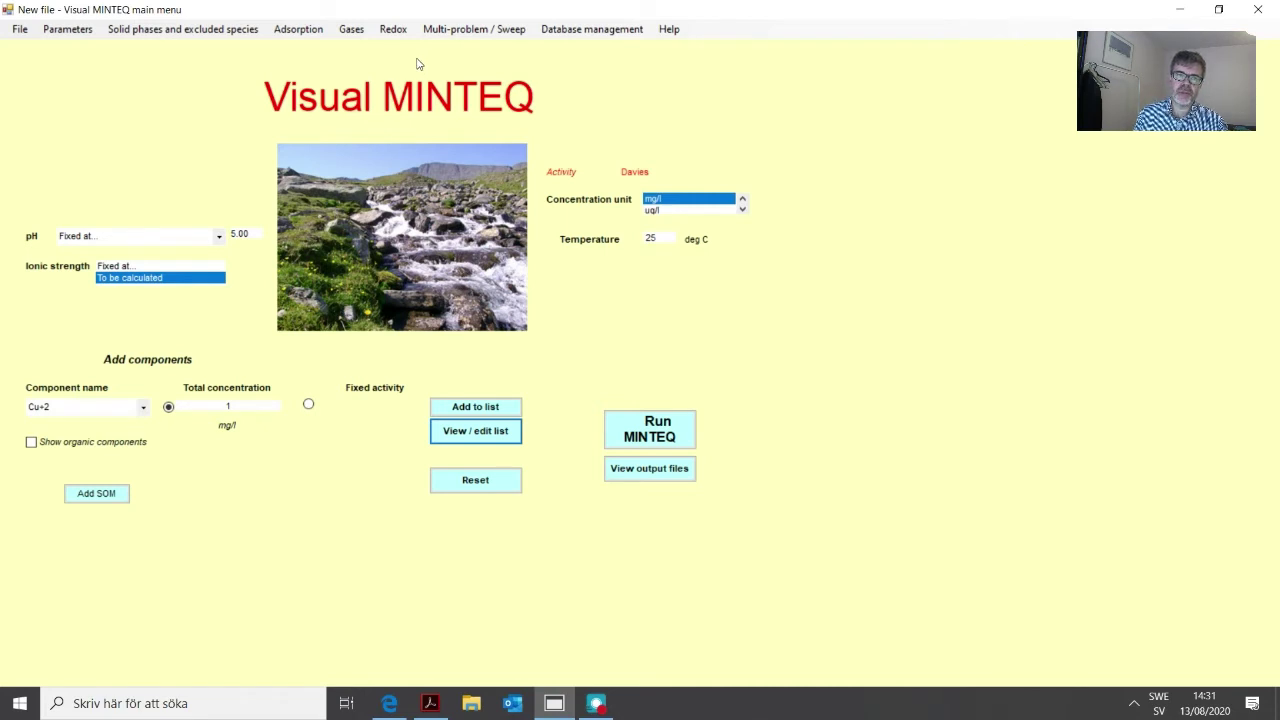
- Reopen the Adsorption menu, after briefly dismissing it, to show surface complexation and isotherm options
click(309, 33)
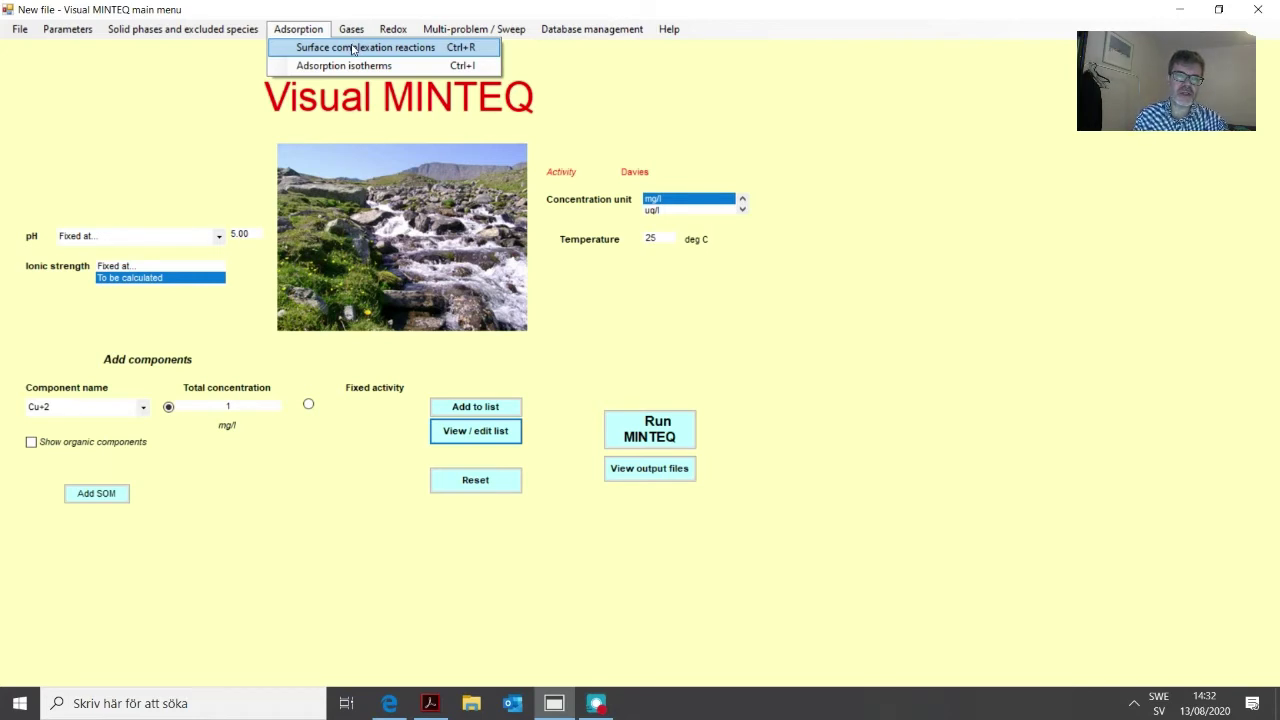
click(180, 56)
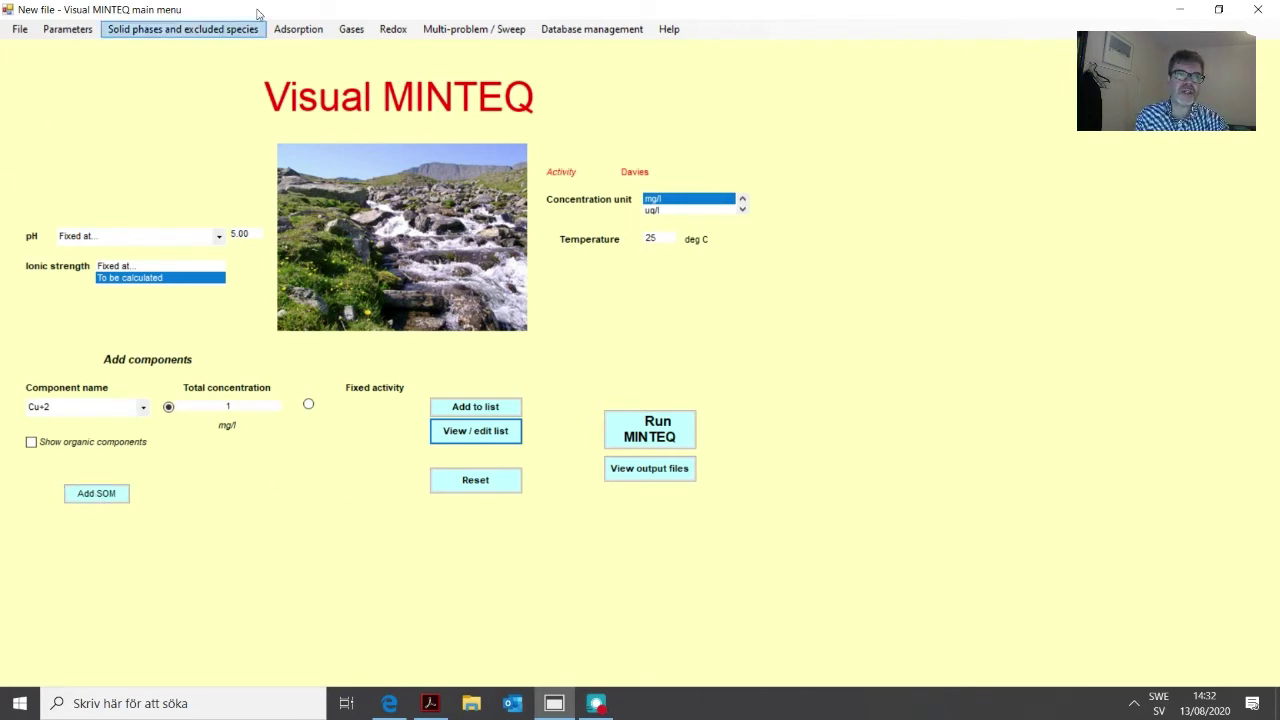
click(304, 33)
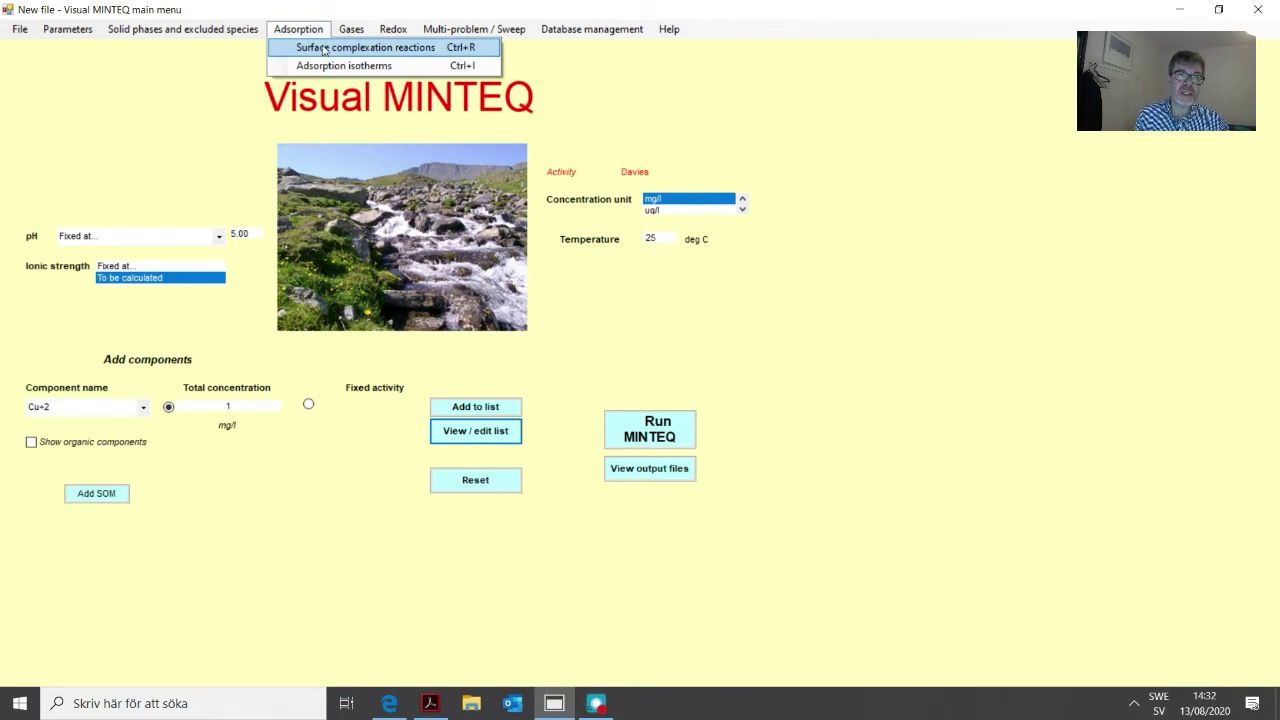
- Start Surface complexation reactions and specify 1 surface in the problem
click(324, 50)
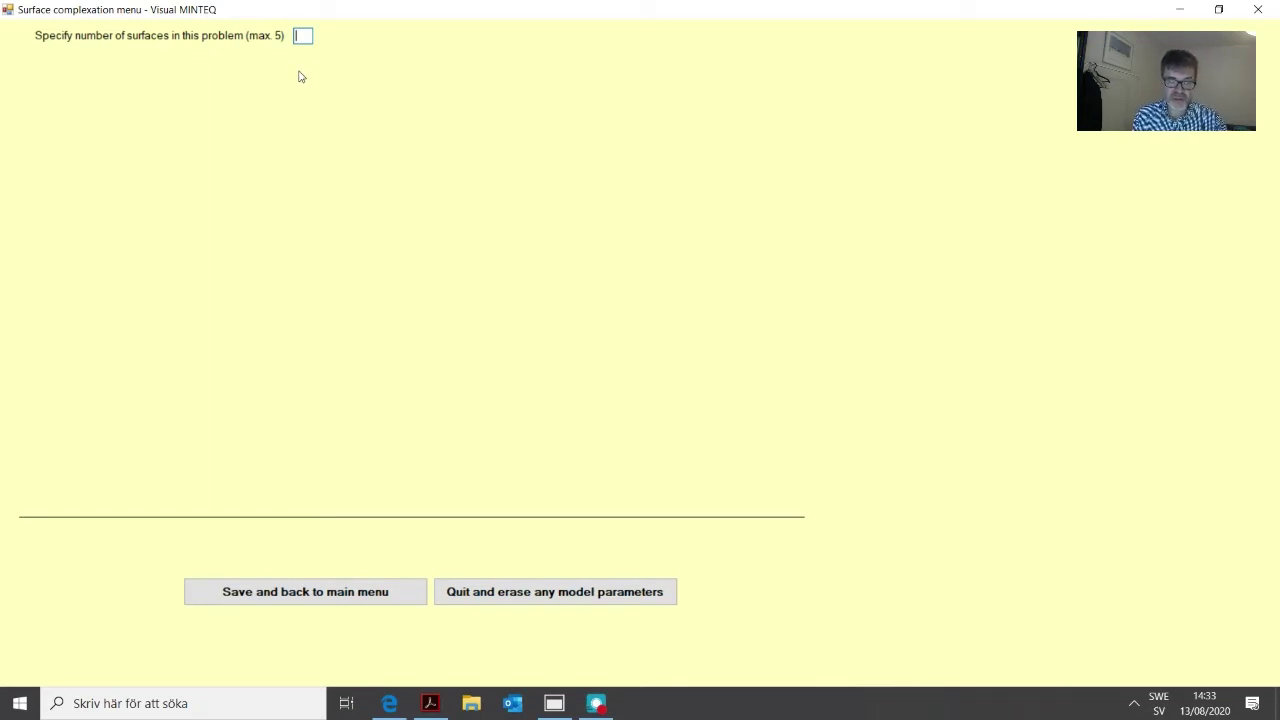
text(1)
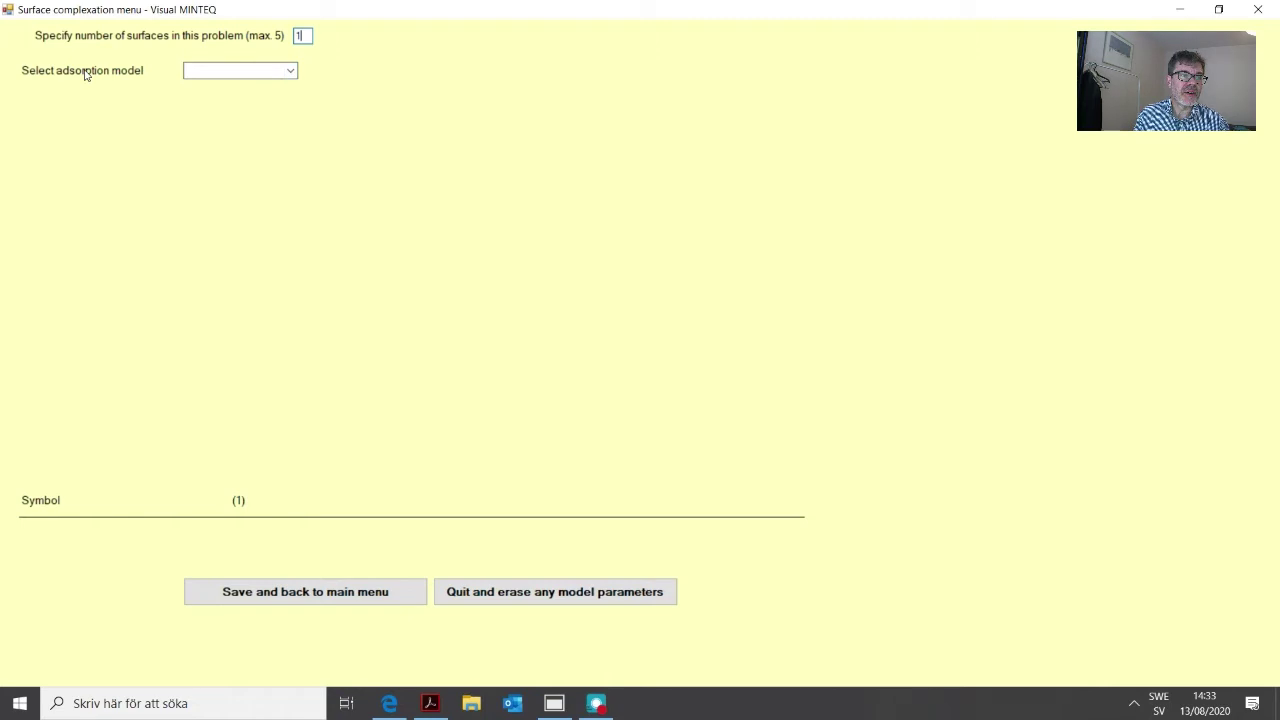
- Expand the adsorption model dropdown for surface 1
click(290, 71)
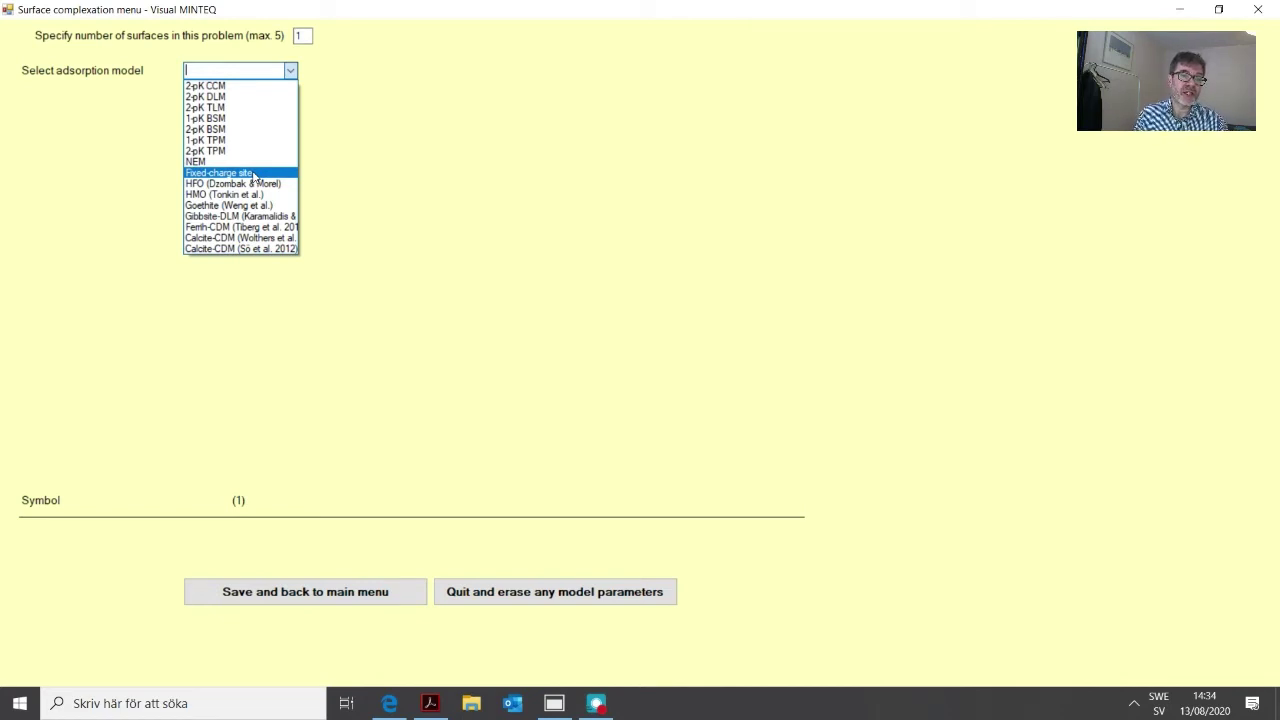
- Give surface 1 the Fixed-charge site model with 0.1 mmol/l sites and bring up gtcon_std.cdb
click(254, 175)
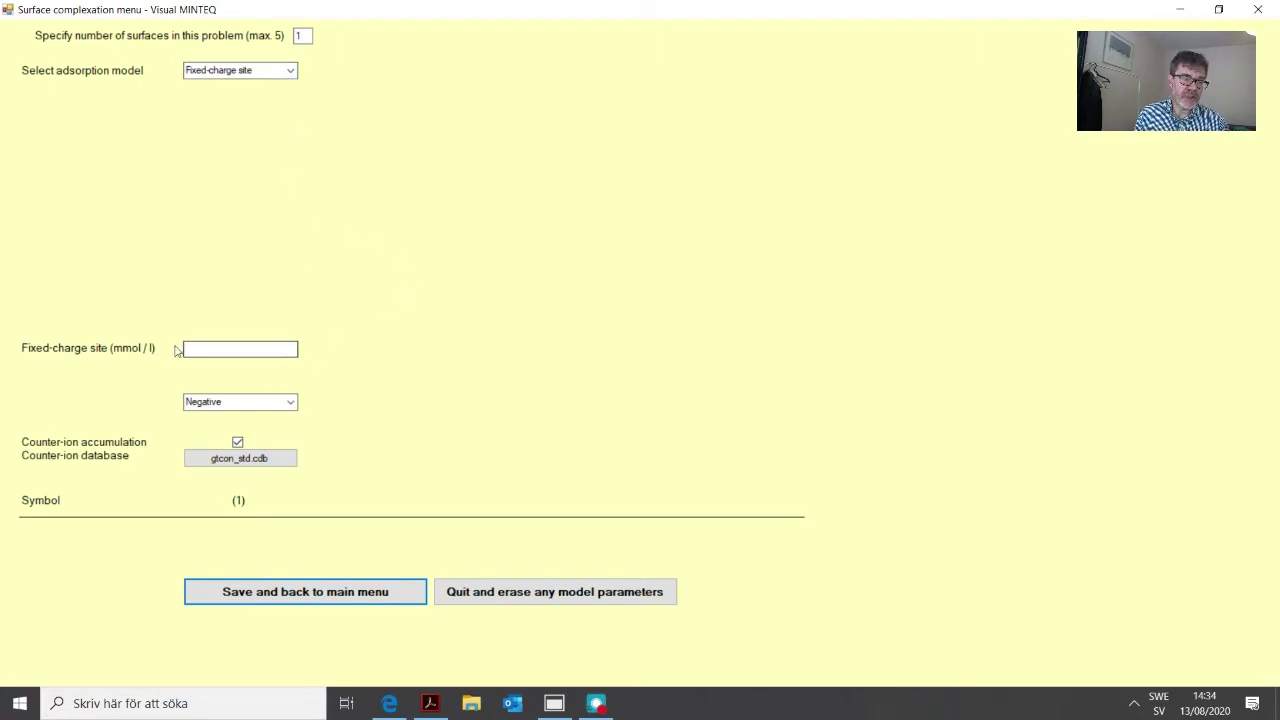
click(240, 350)
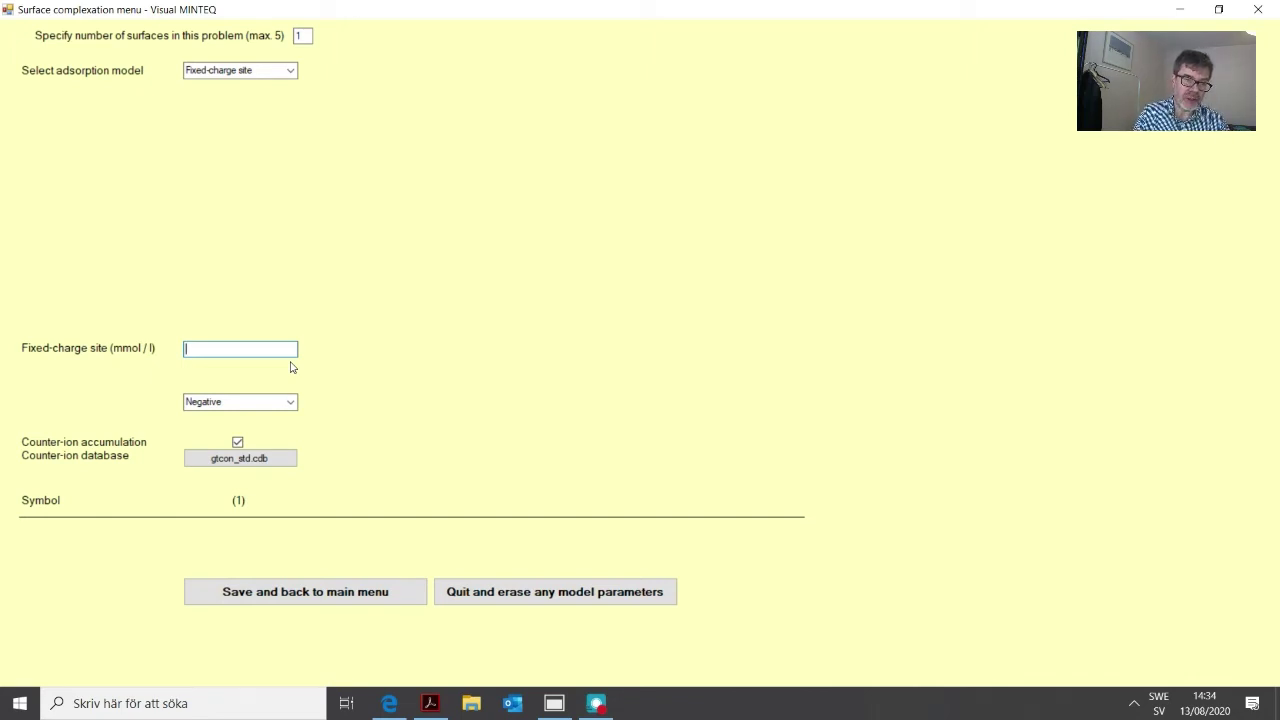
text(0.1)
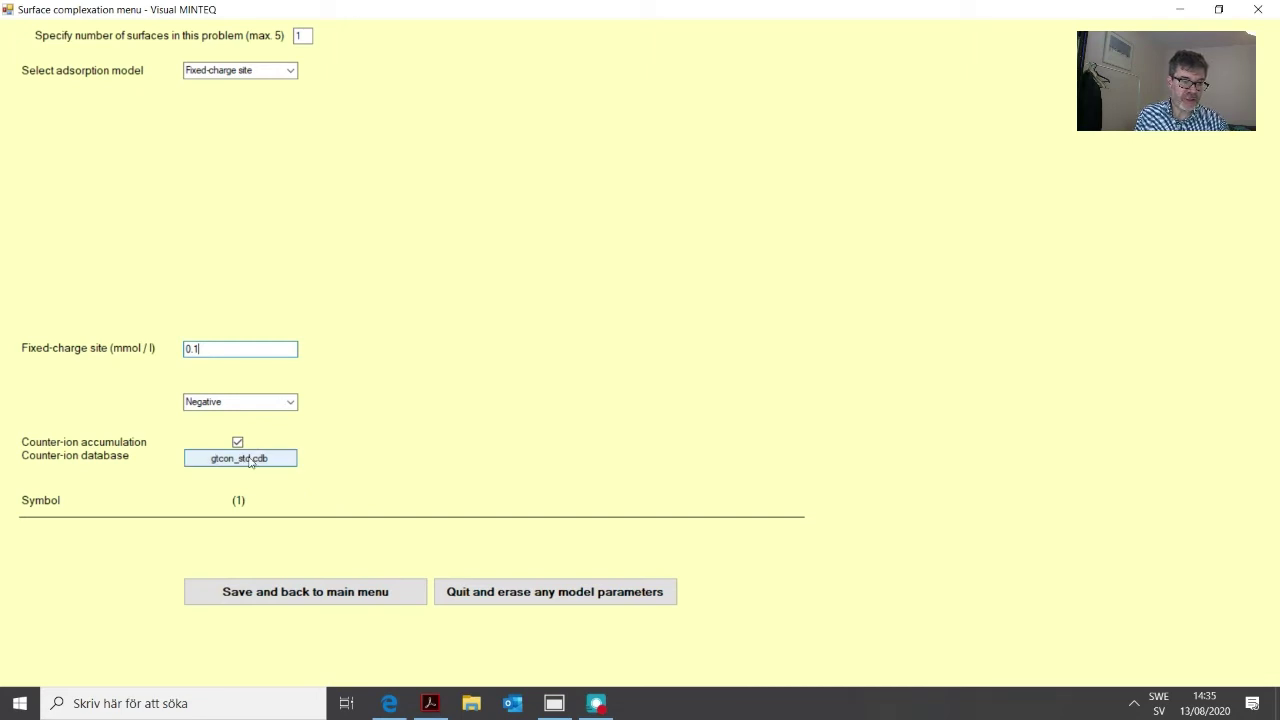
click(249, 460)
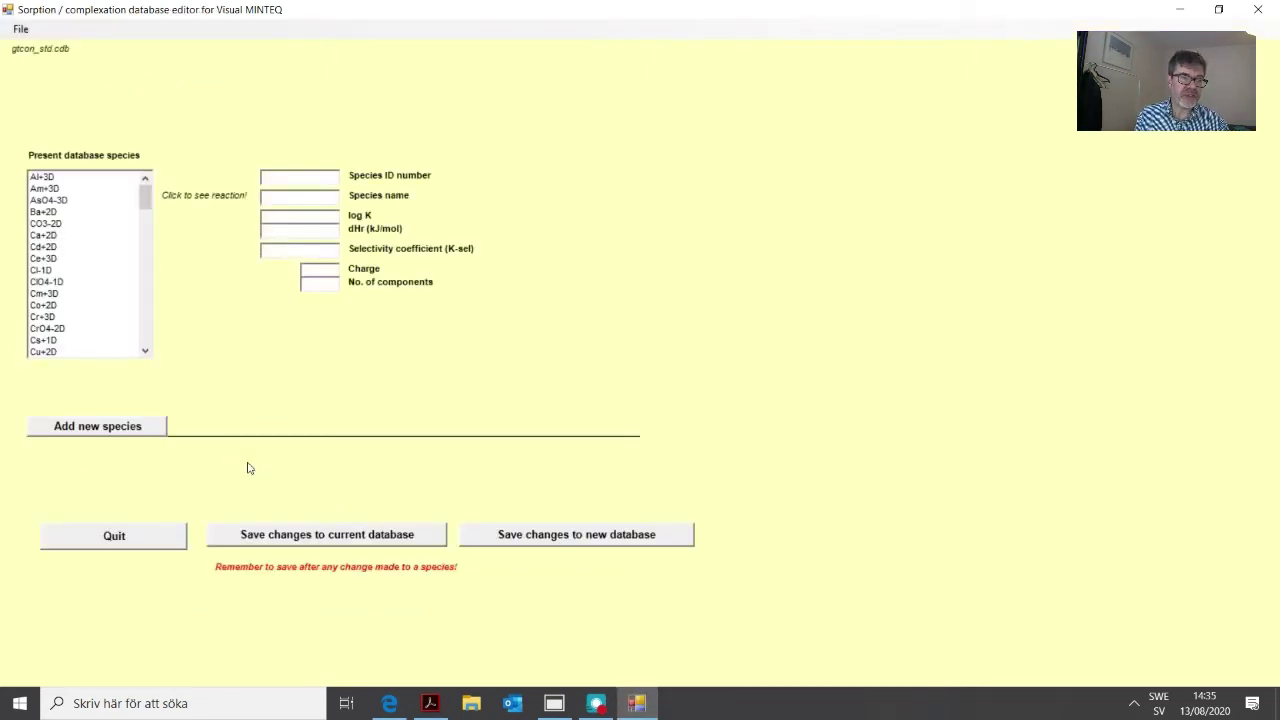
- Inspect the AsO4-3D counter-ion reaction in gtcon_std.cdb, then quit the editor
mouse_move(148, 196)
mouse_down()
mouse_move(145, 280)
mouse_move(145, 183)
mouse_up()
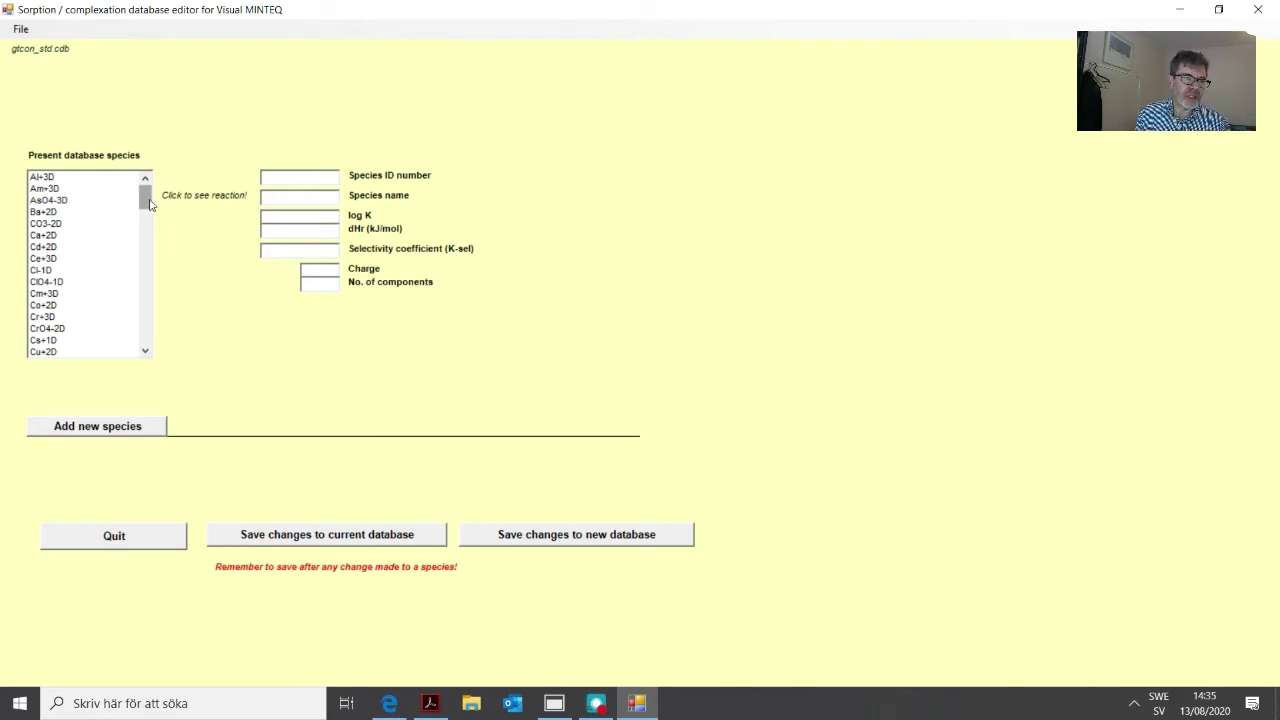
click(48, 201)
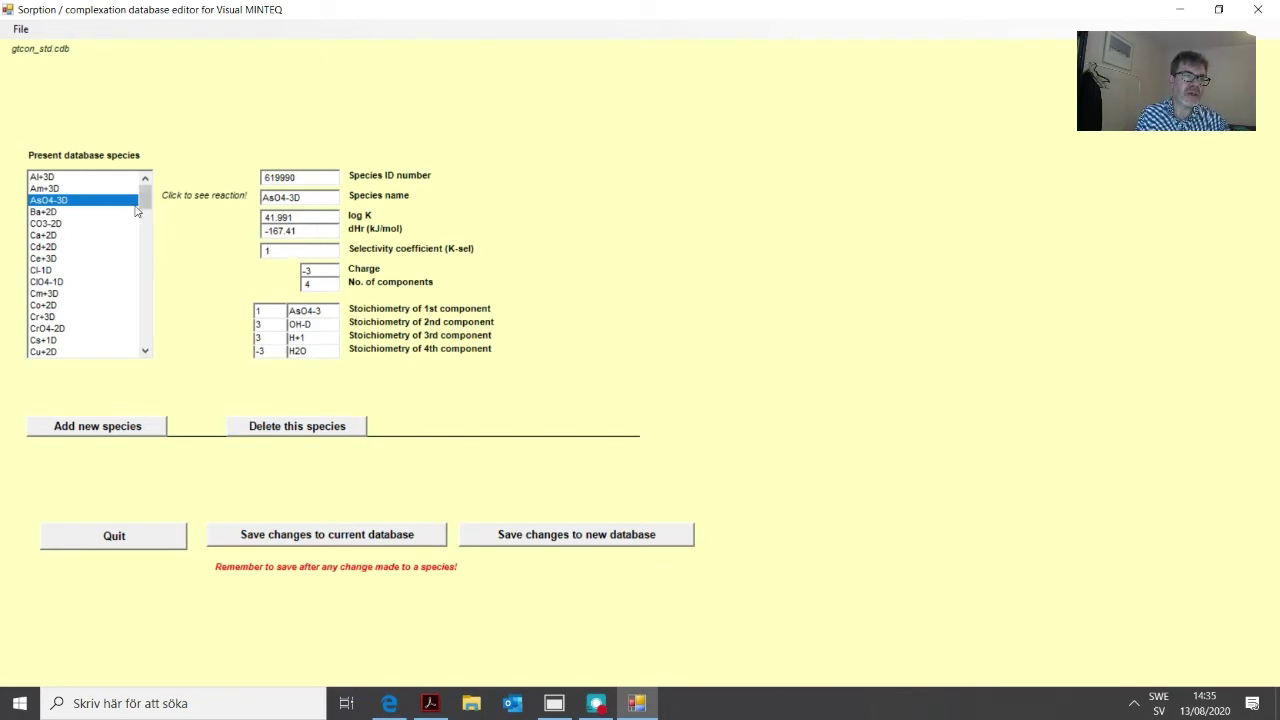
mouse_move(145, 201)
mouse_down()
mouse_move(144, 232)
mouse_move(151, 198)
mouse_up()
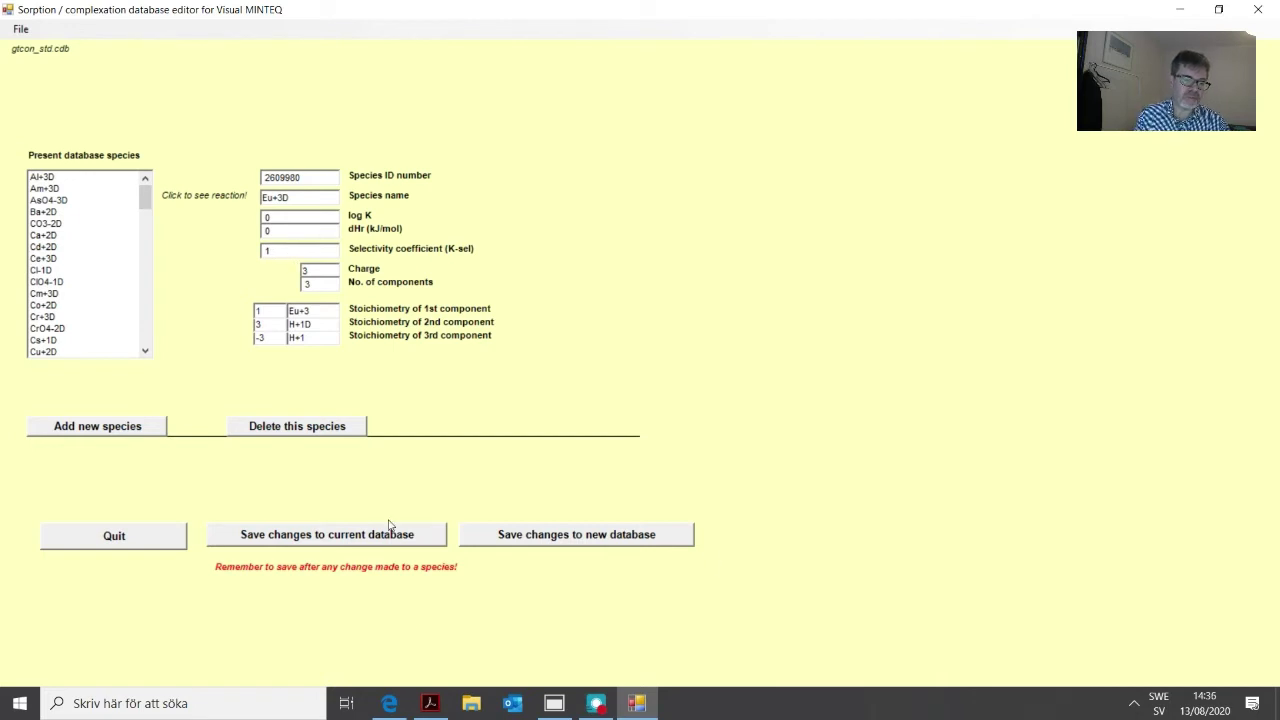
click(100, 537)
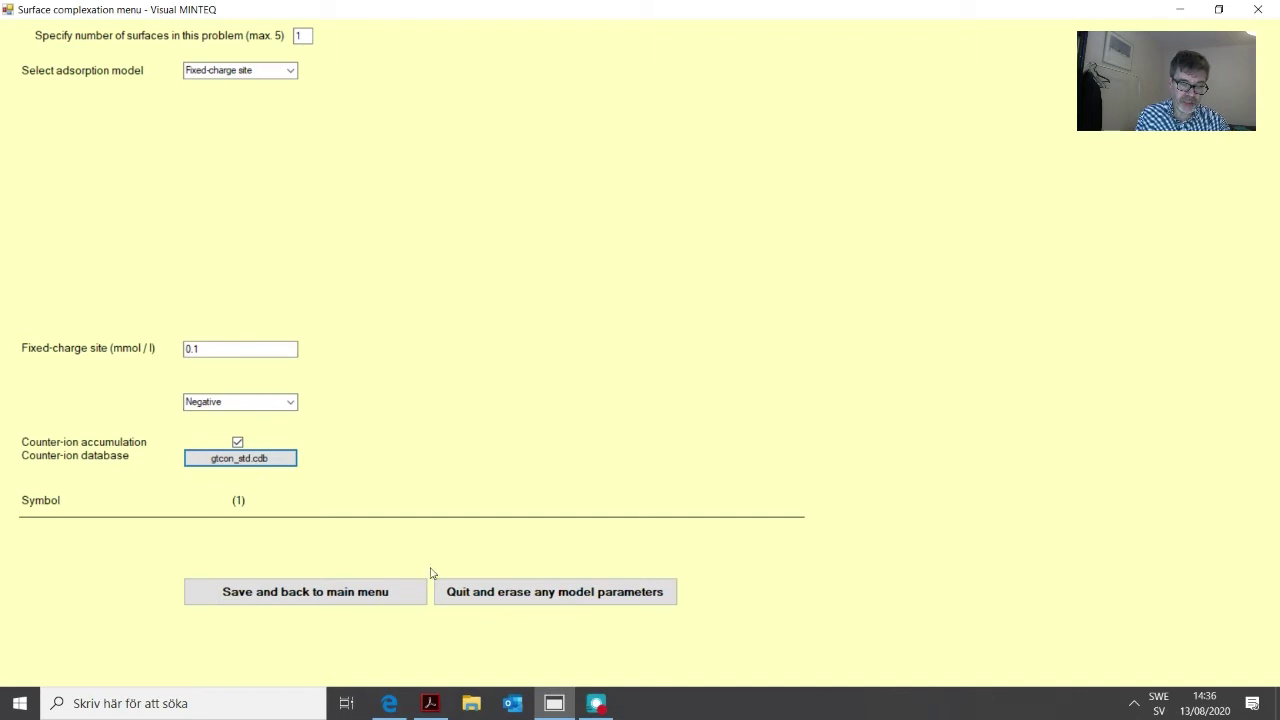
- Save the surface settings, run MINTEQ, and check the mass distribution: Cu+2 96.221% sorbed
click(320, 592)
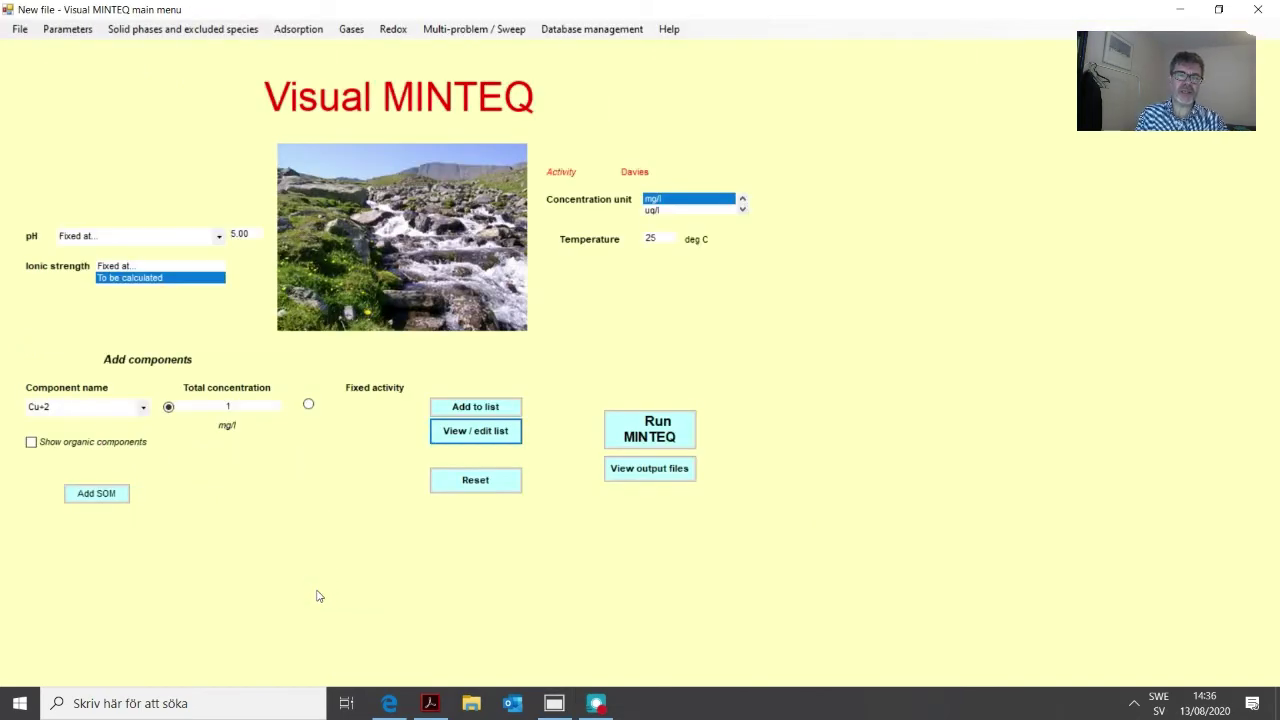
click(658, 430)
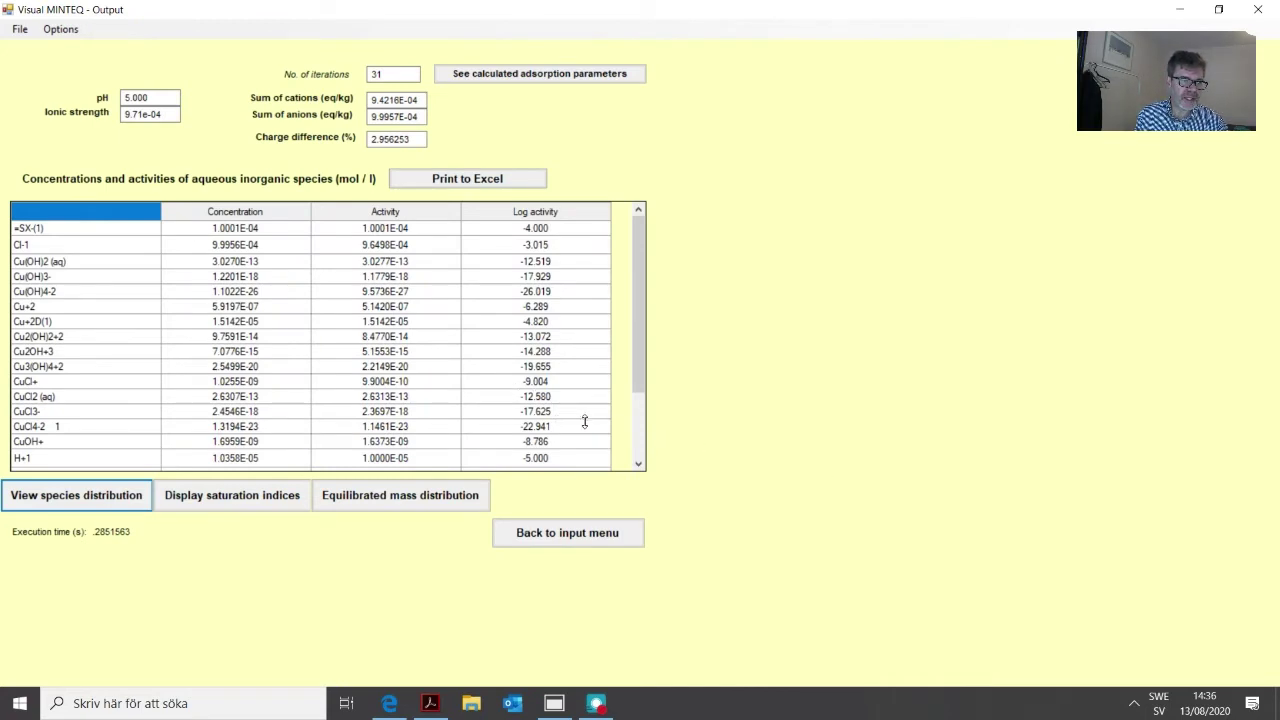
click(398, 502)
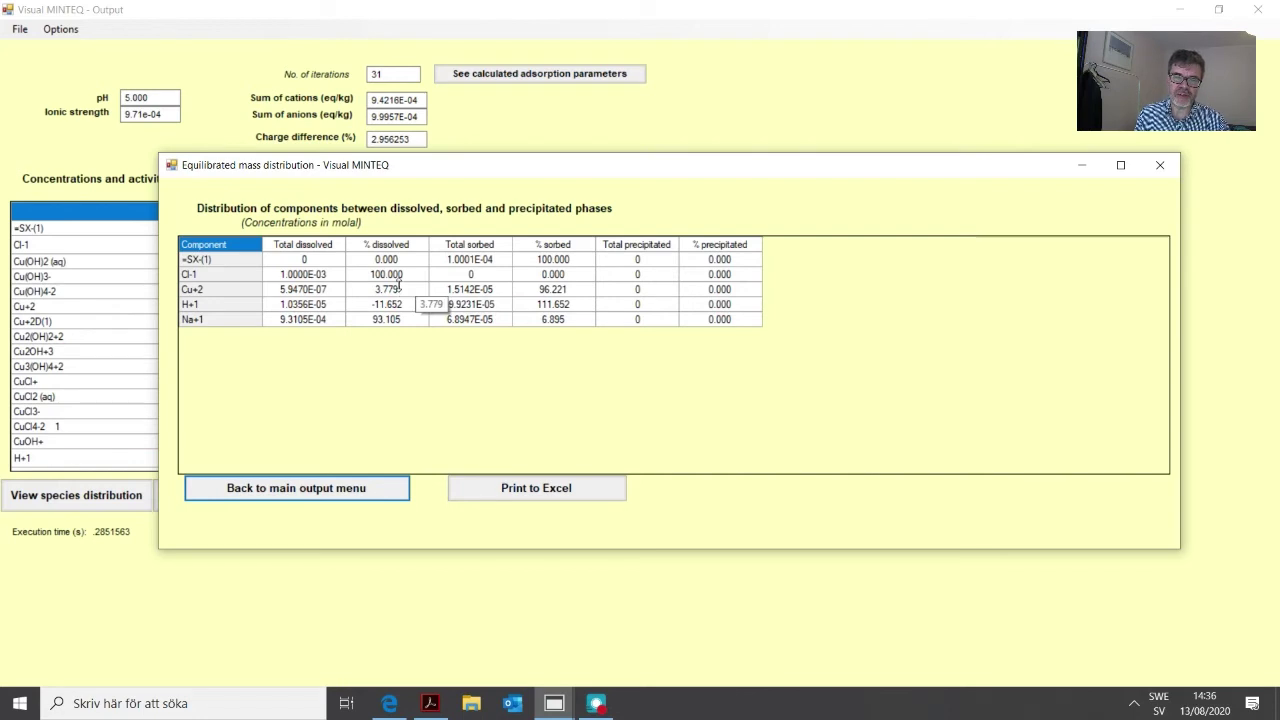
click(371, 490)
click(530, 532)
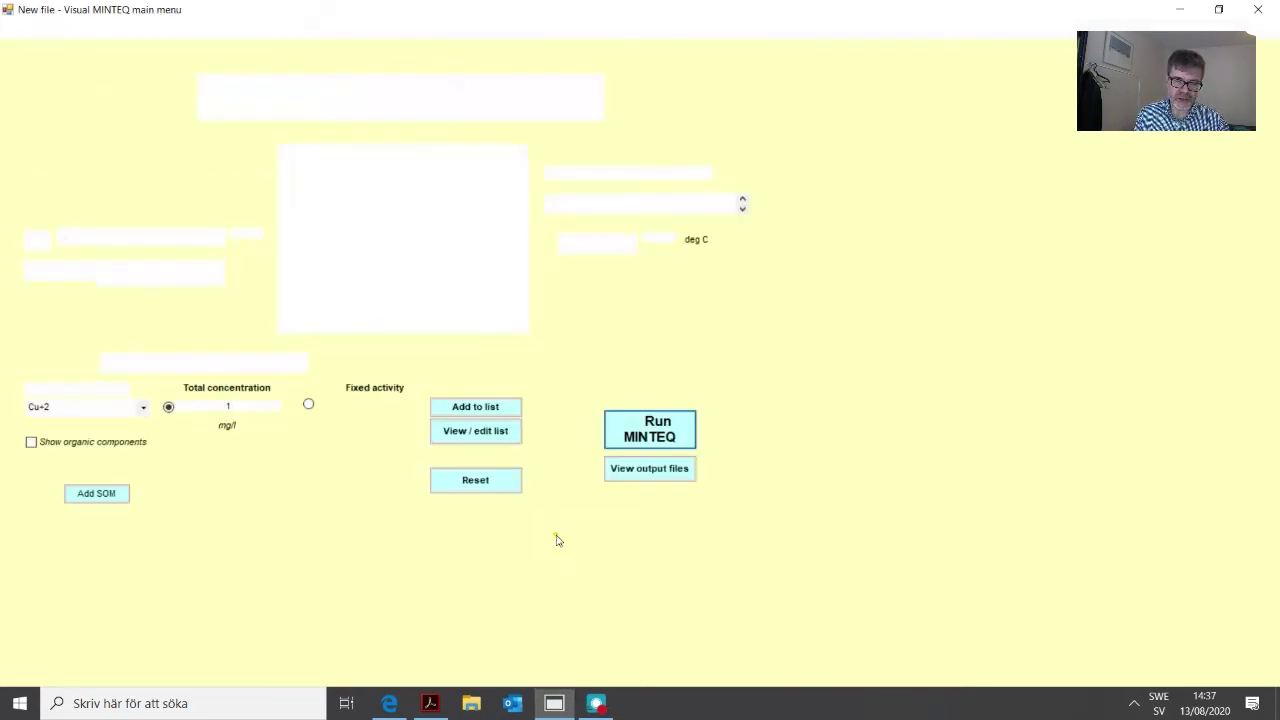
- Fix Cu+2 at its 1 mg/l total dissolved concentration and rerun MINTEQ
click(477, 431)
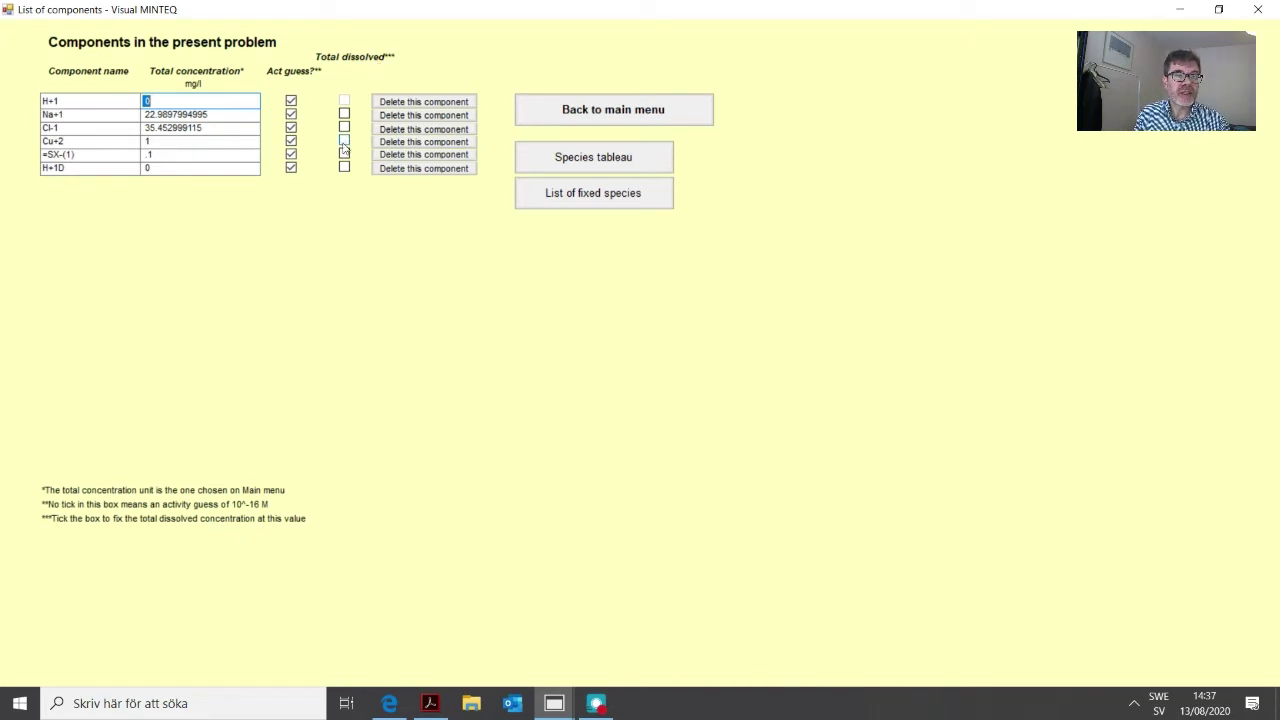
click(344, 141)
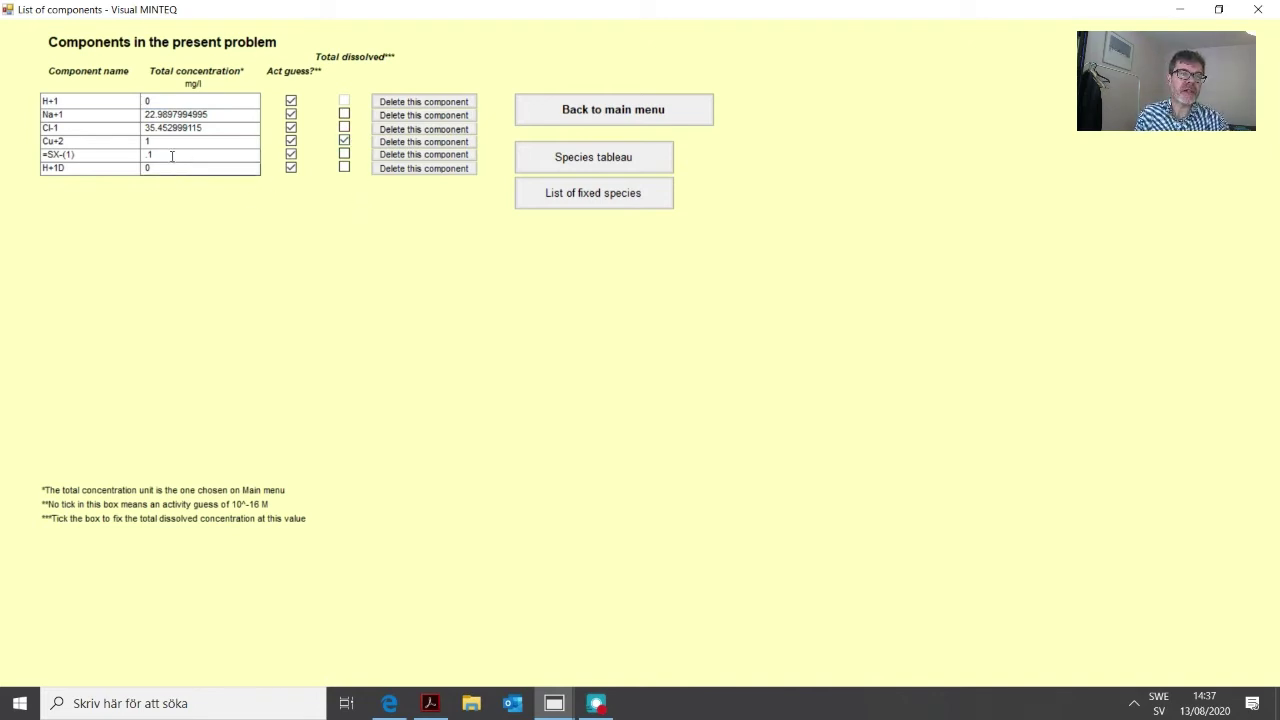
click(155, 141)
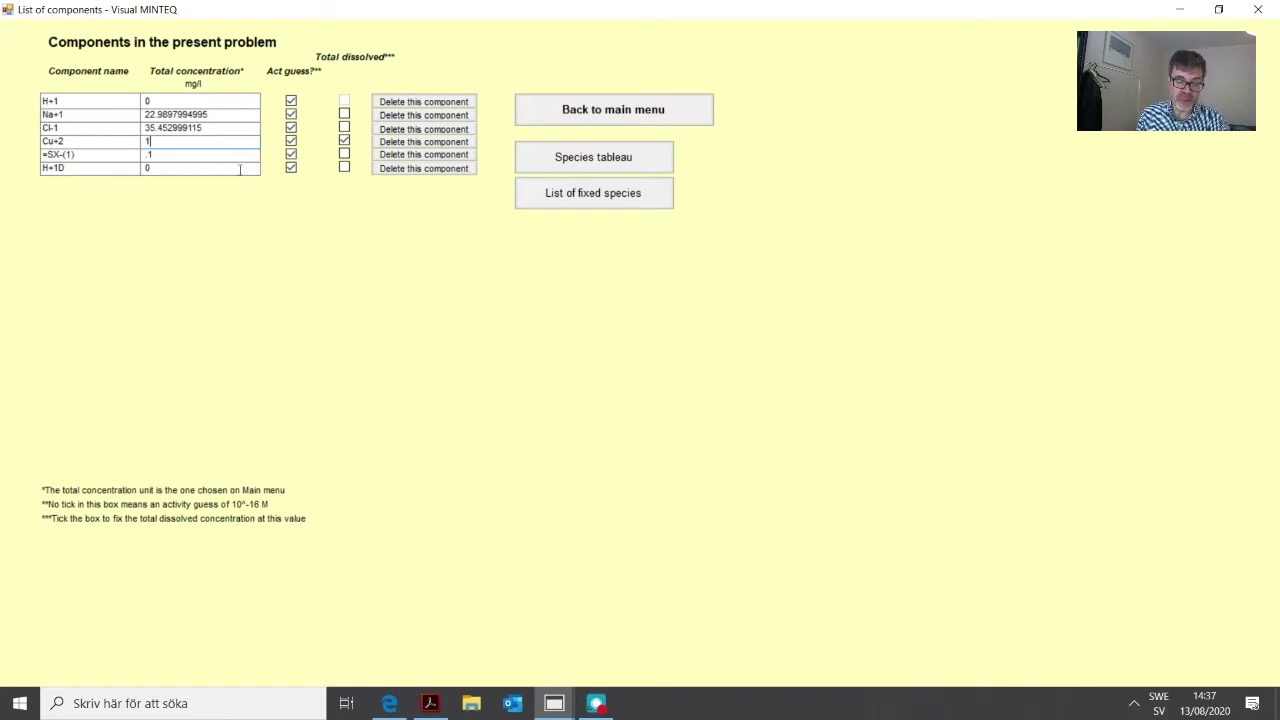
click(568, 110)
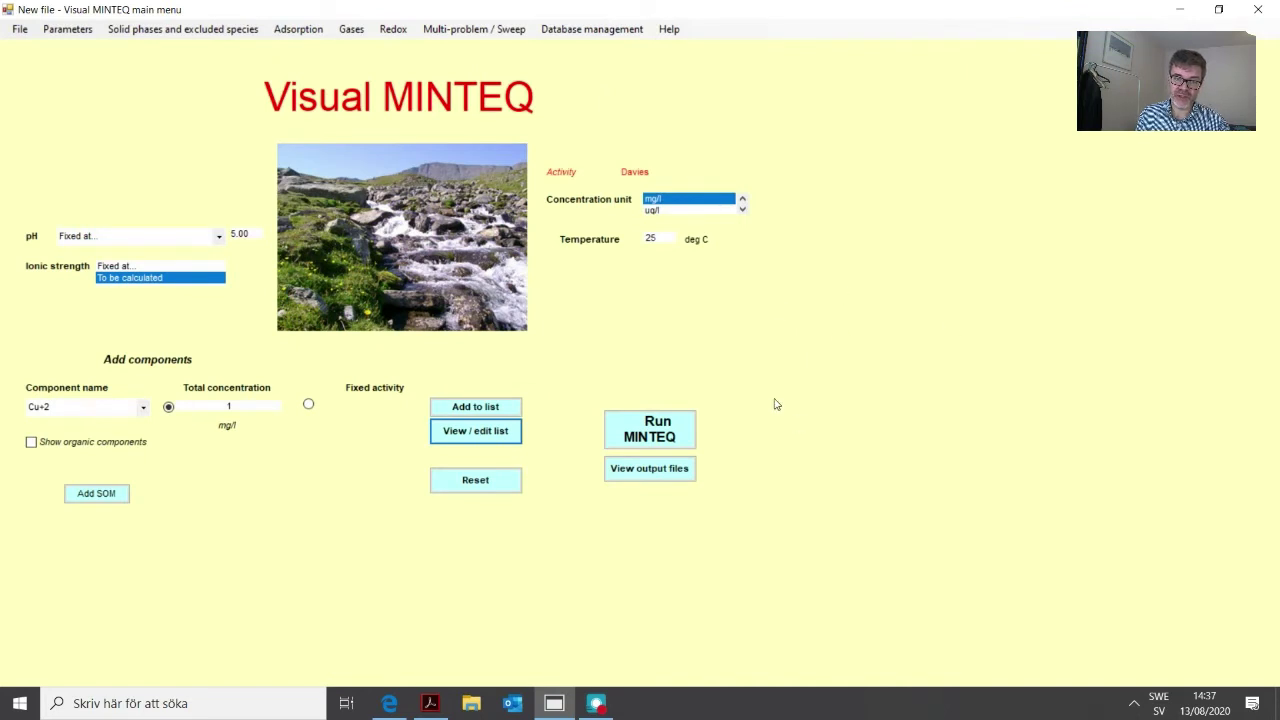
click(658, 432)
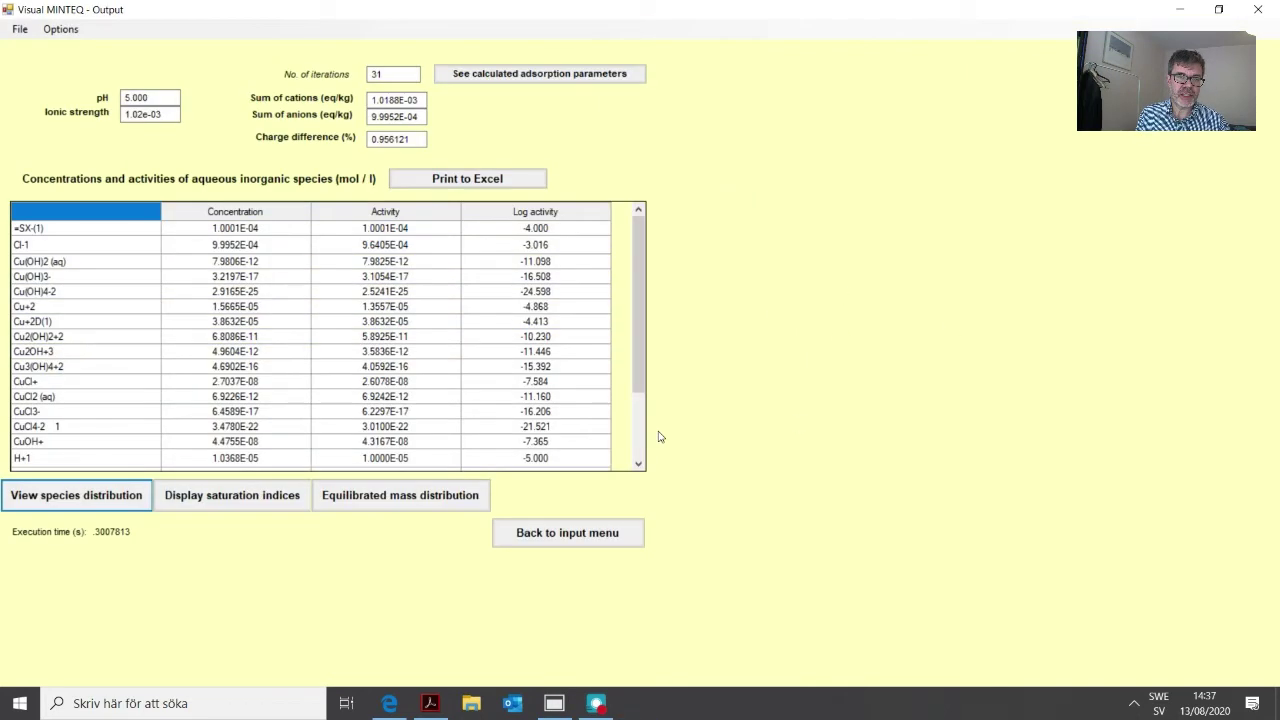
- Check the rerun's Cu+2 mass distribution (71.056% sorbed, 28.944% dissolved), then go back to the input menu
click(406, 500)
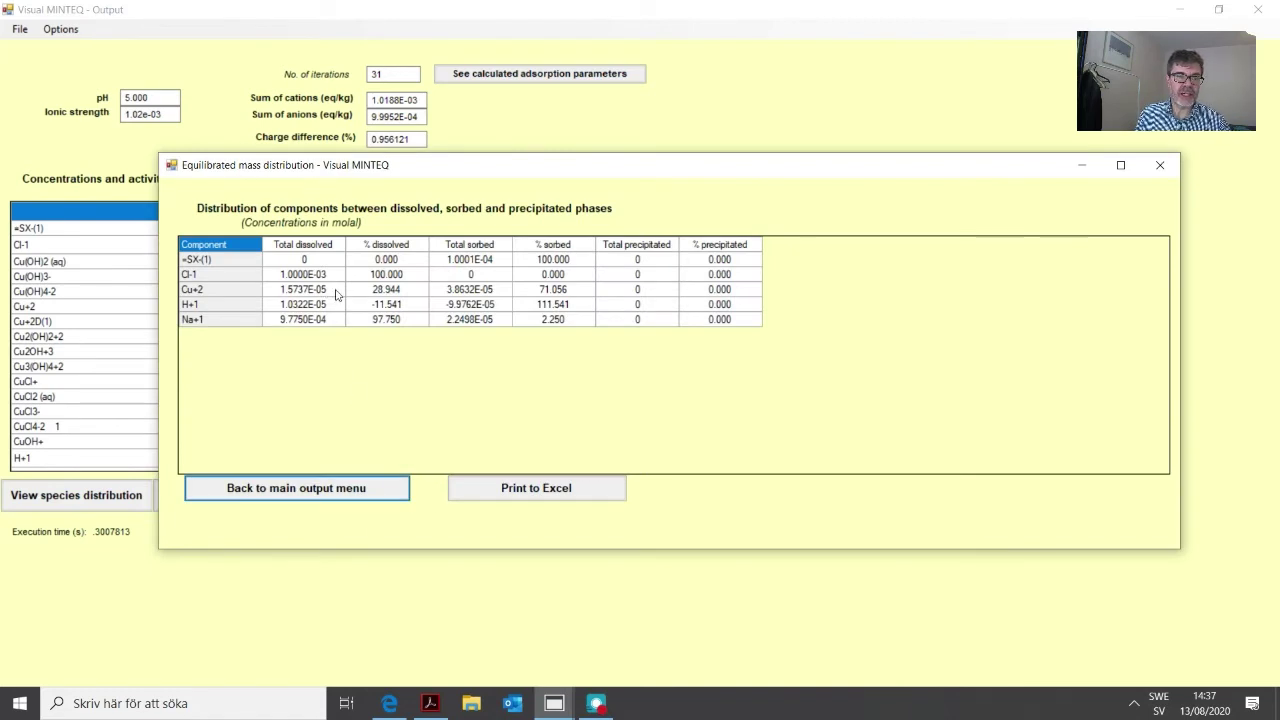
click(330, 290)
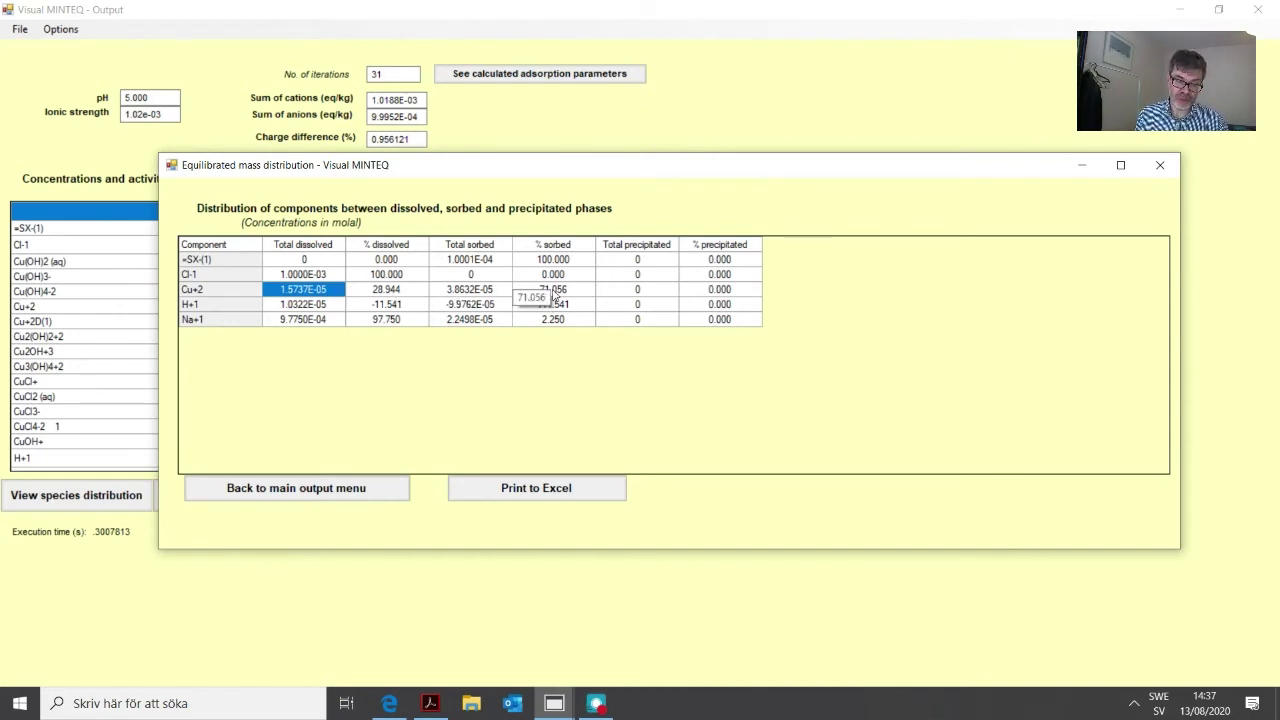
click(326, 487)
click(552, 531)
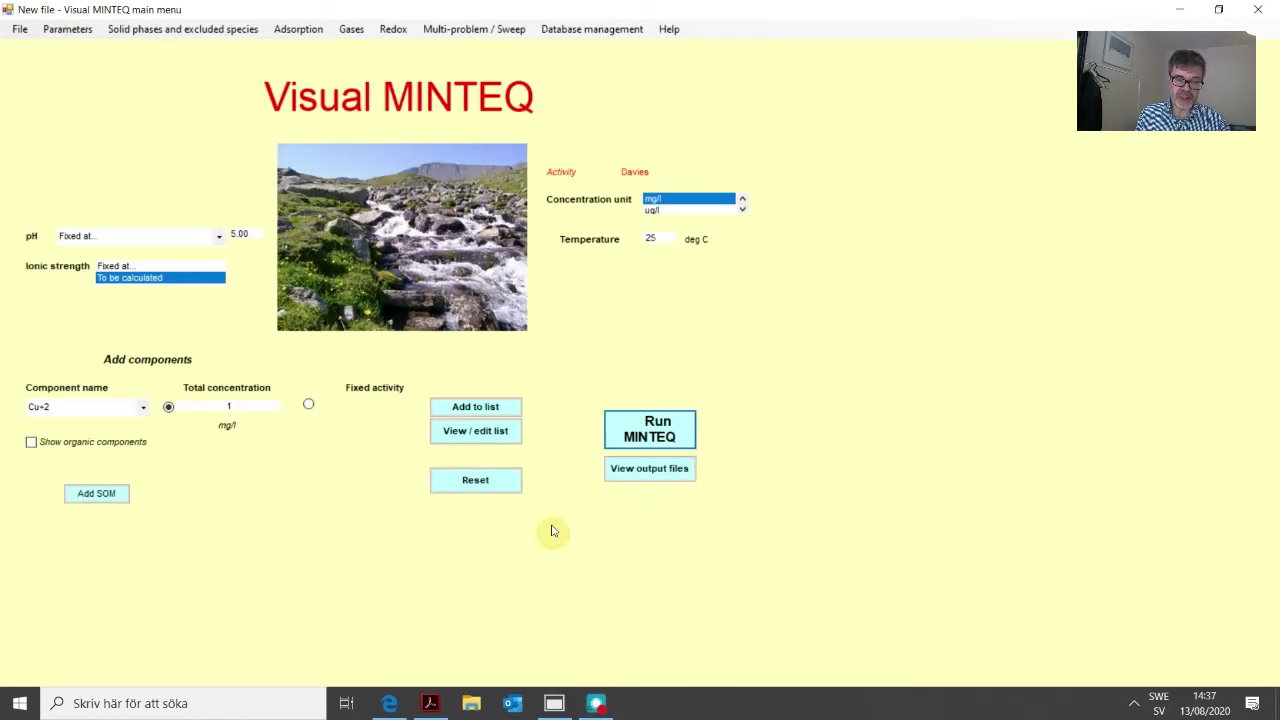
- In the component list, untick Total dissolved for Cu+2 so it is no longer fixed
click(467, 434)
click(344, 141)
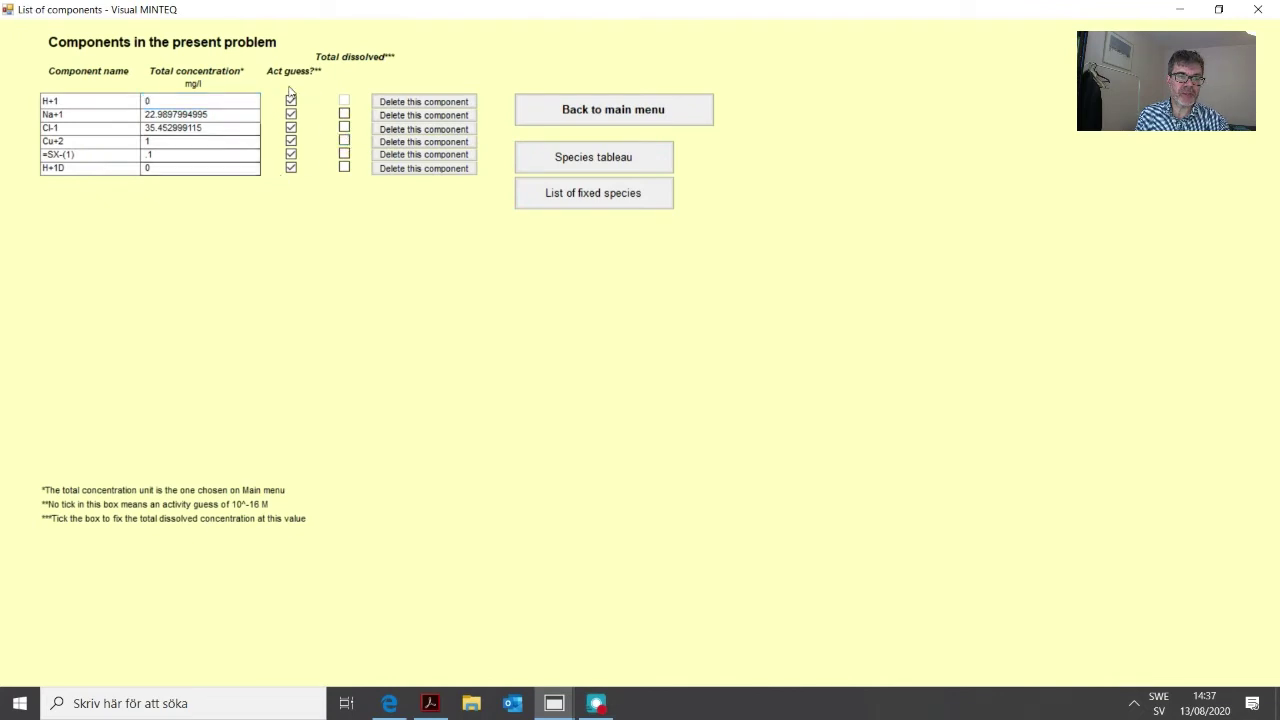
click(165, 141)
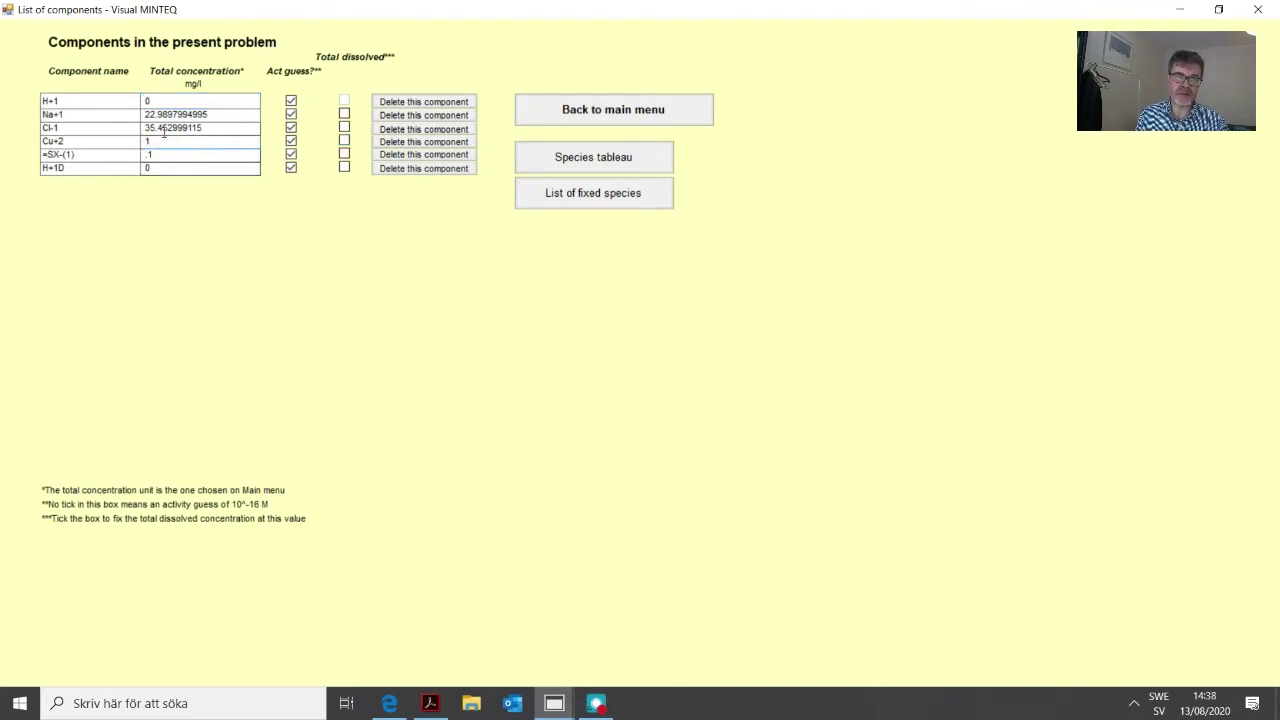
click(655, 115)
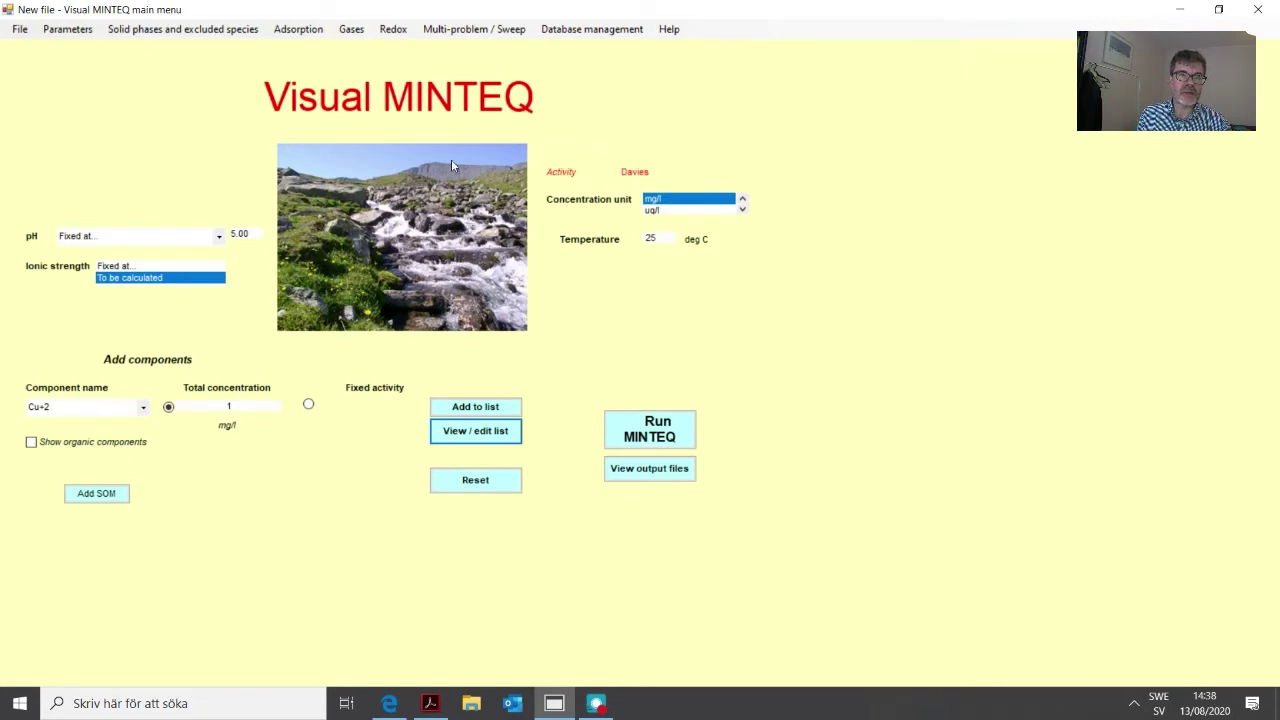
- Open Adsorption > Surface complexation reactions and show the list of adsorption models
click(305, 28)
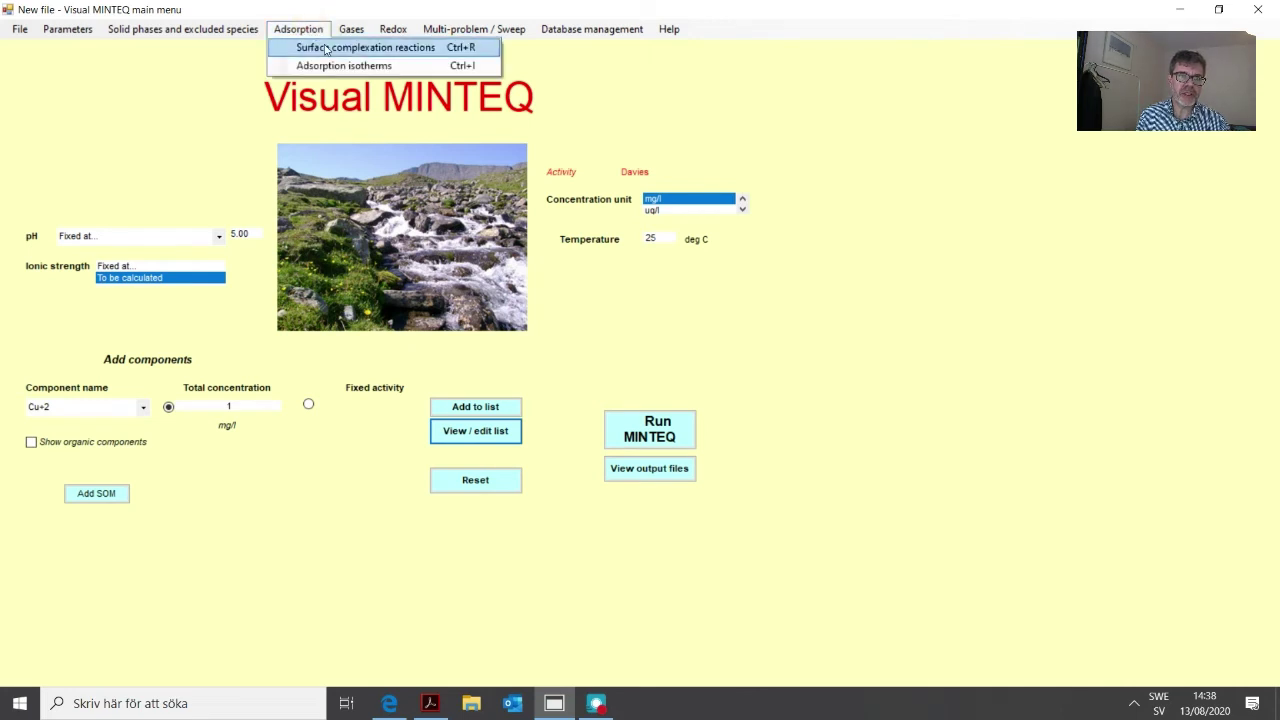
click(325, 47)
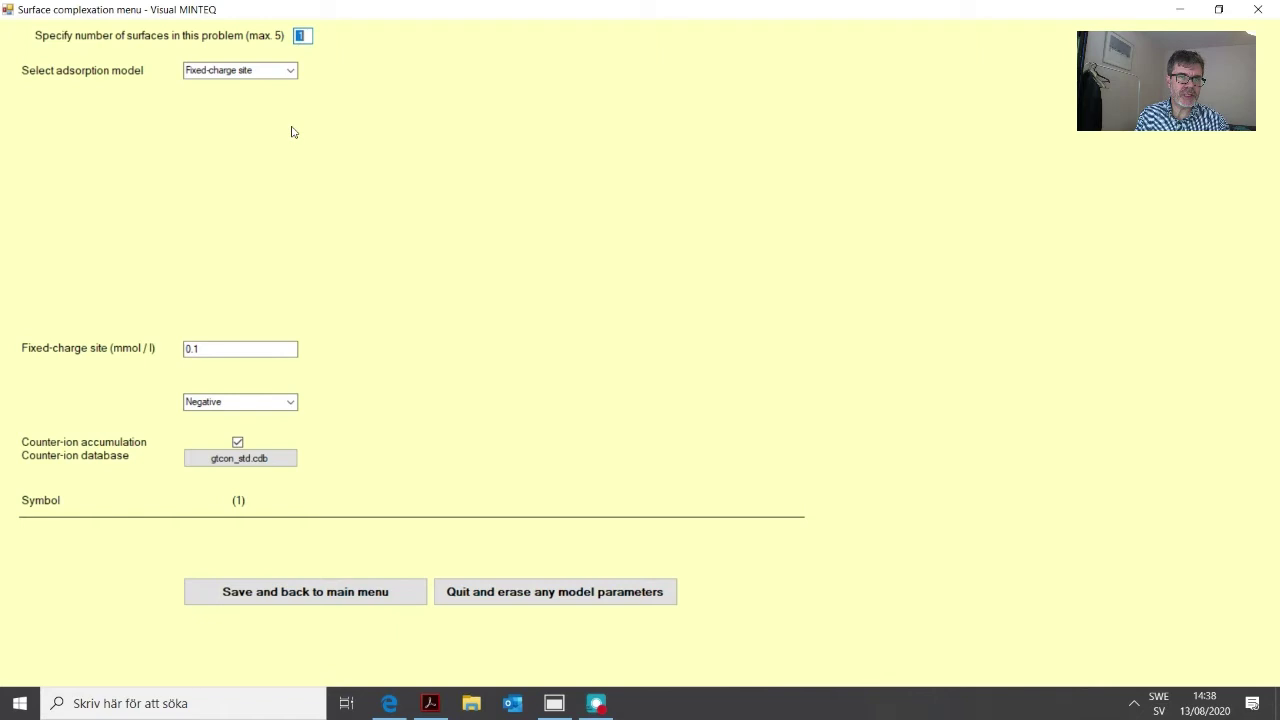
click(291, 71)
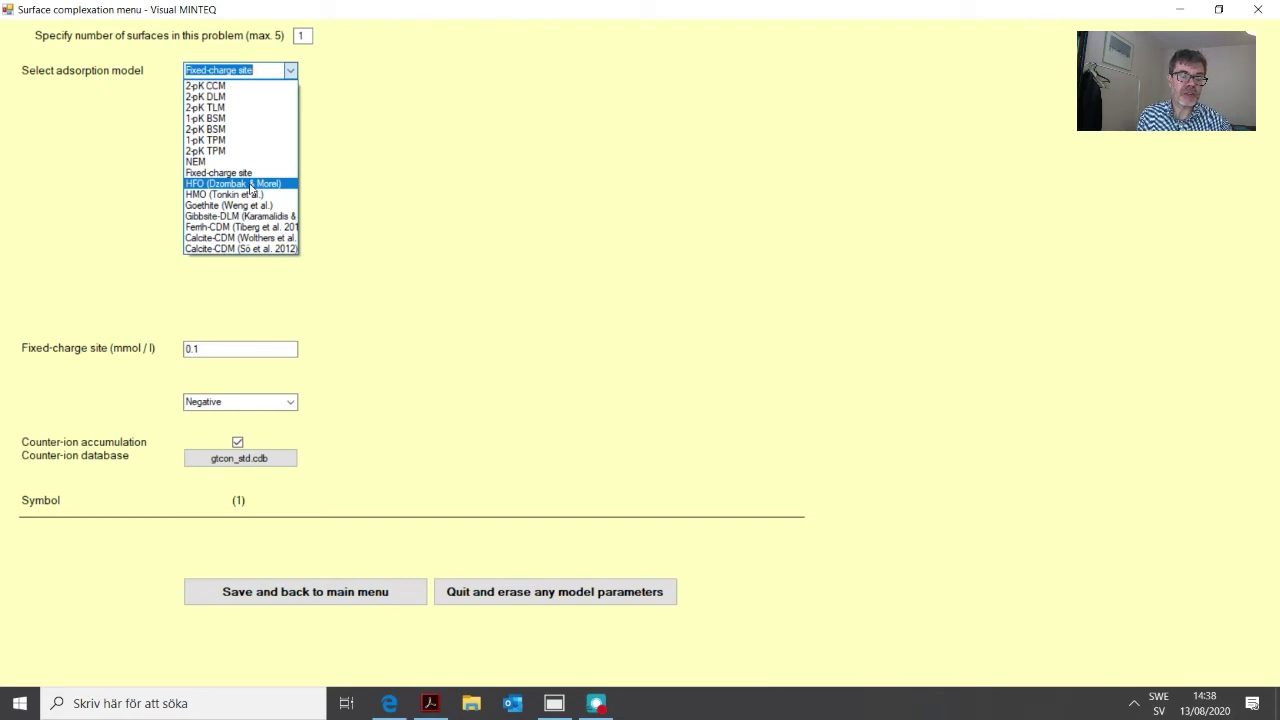
- Switch the surface to HFO (Dzombak & Morel) at 0.05 g/l solid and open feo-dlm_2008.vdb
click(251, 185)
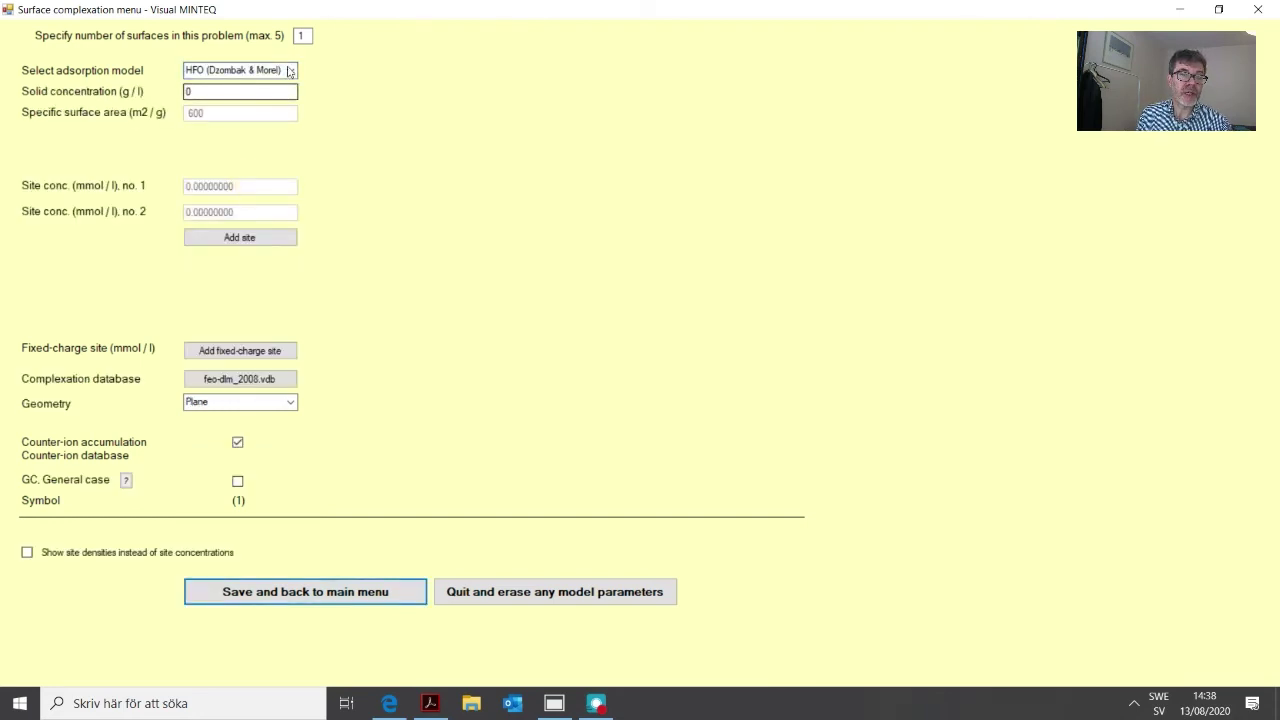
click(202, 92)
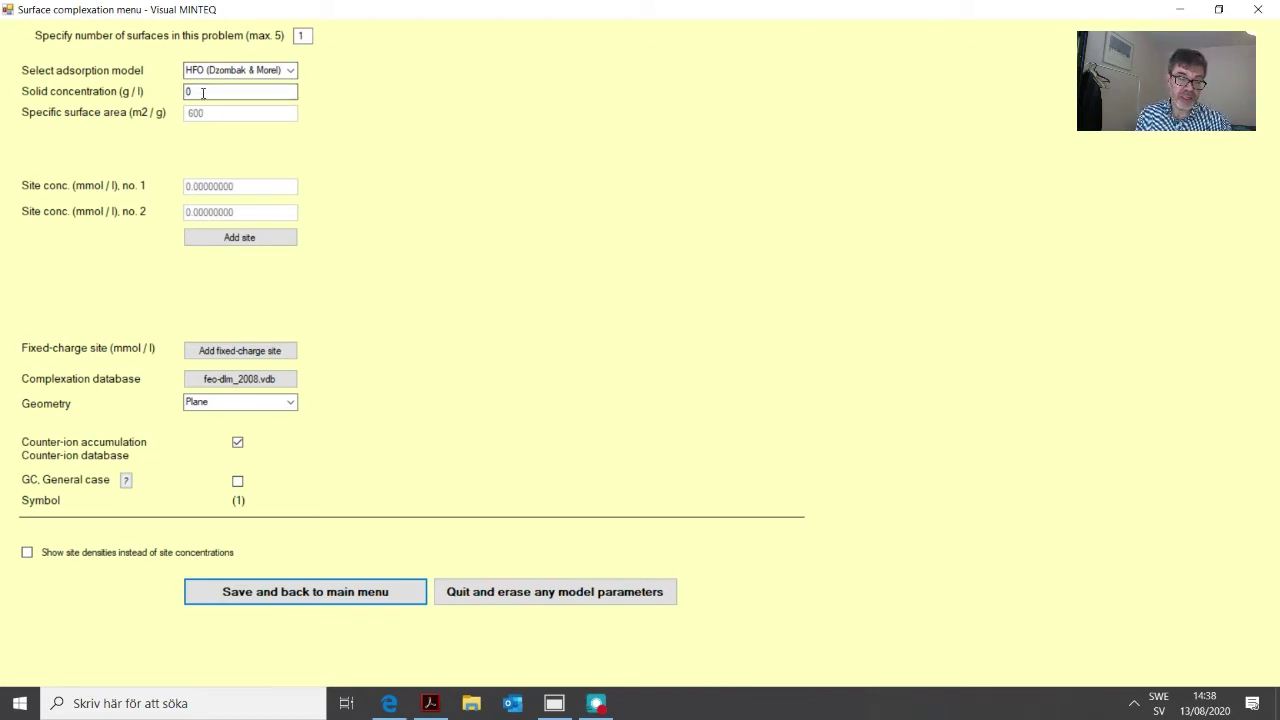
click(202, 92)
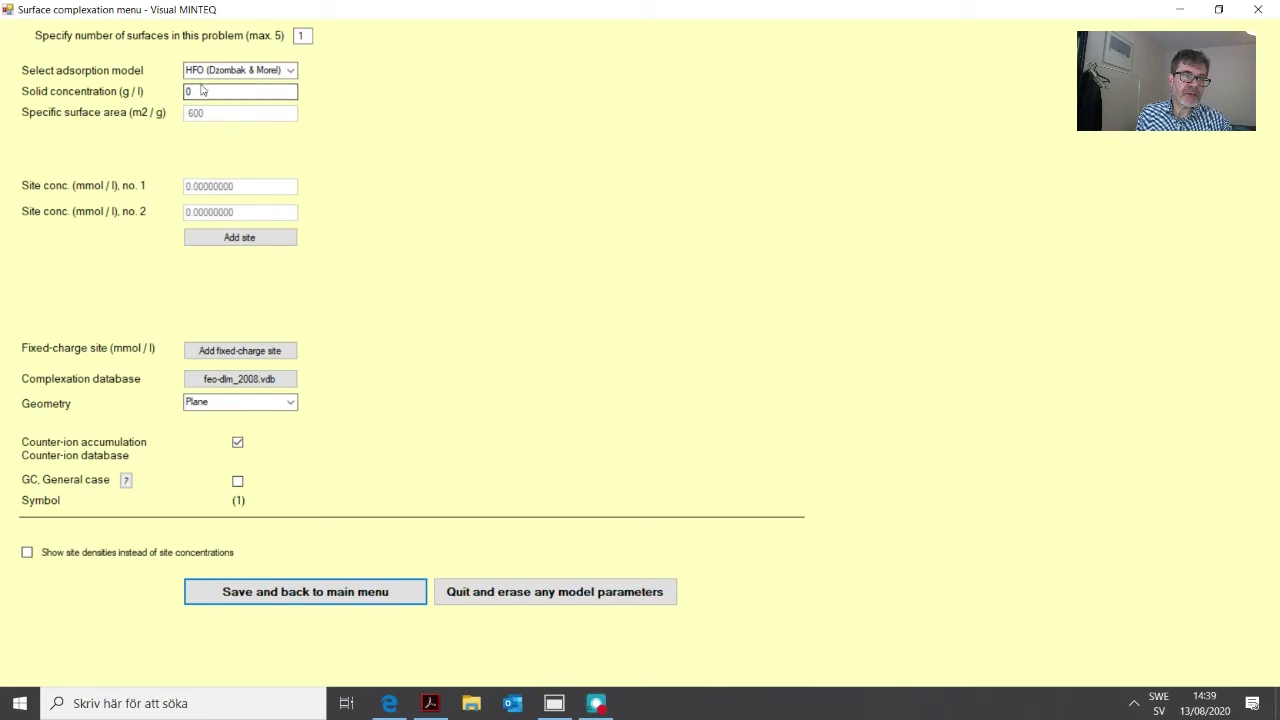
click(212, 91)
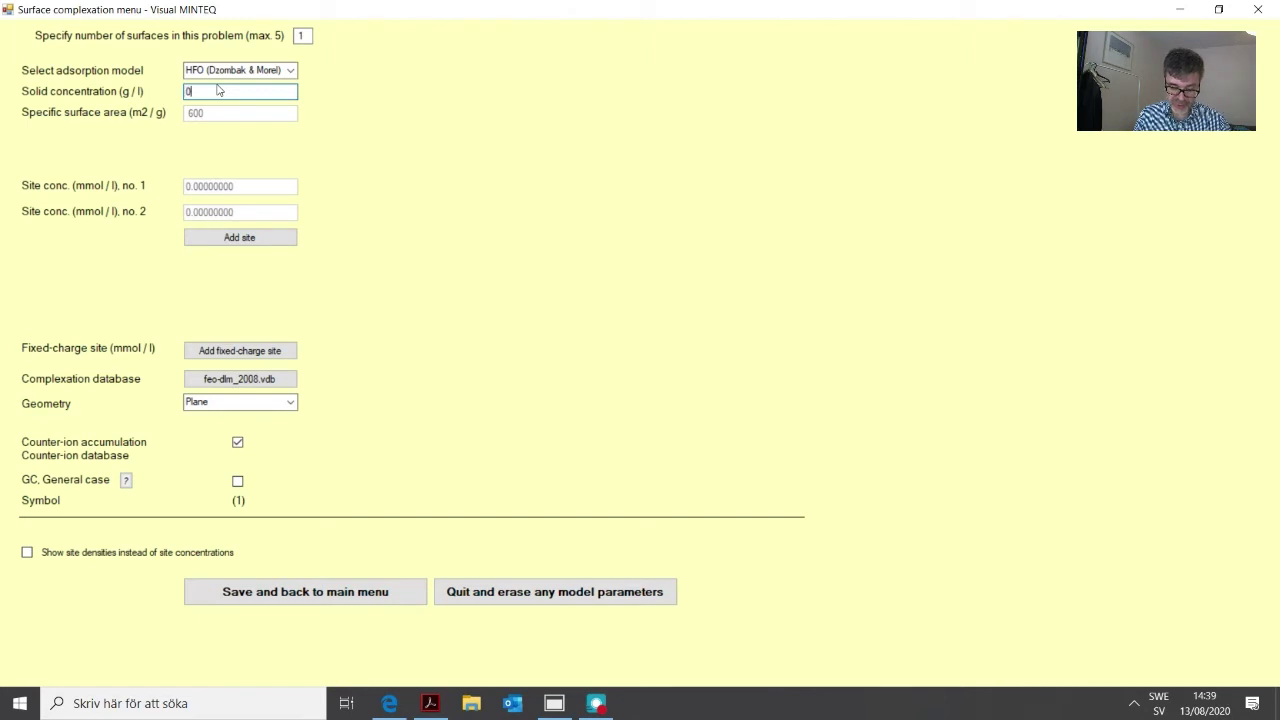
text(.05)
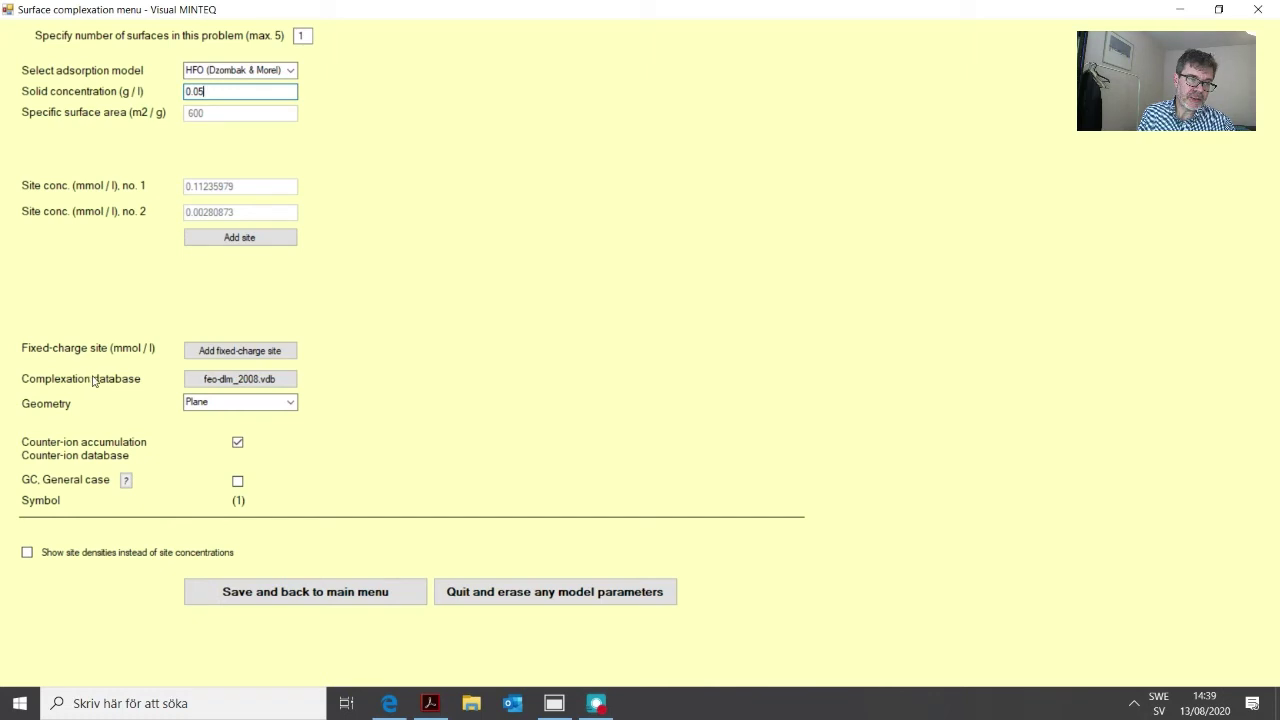
click(257, 383)
drag(146, 197, 145, 243)
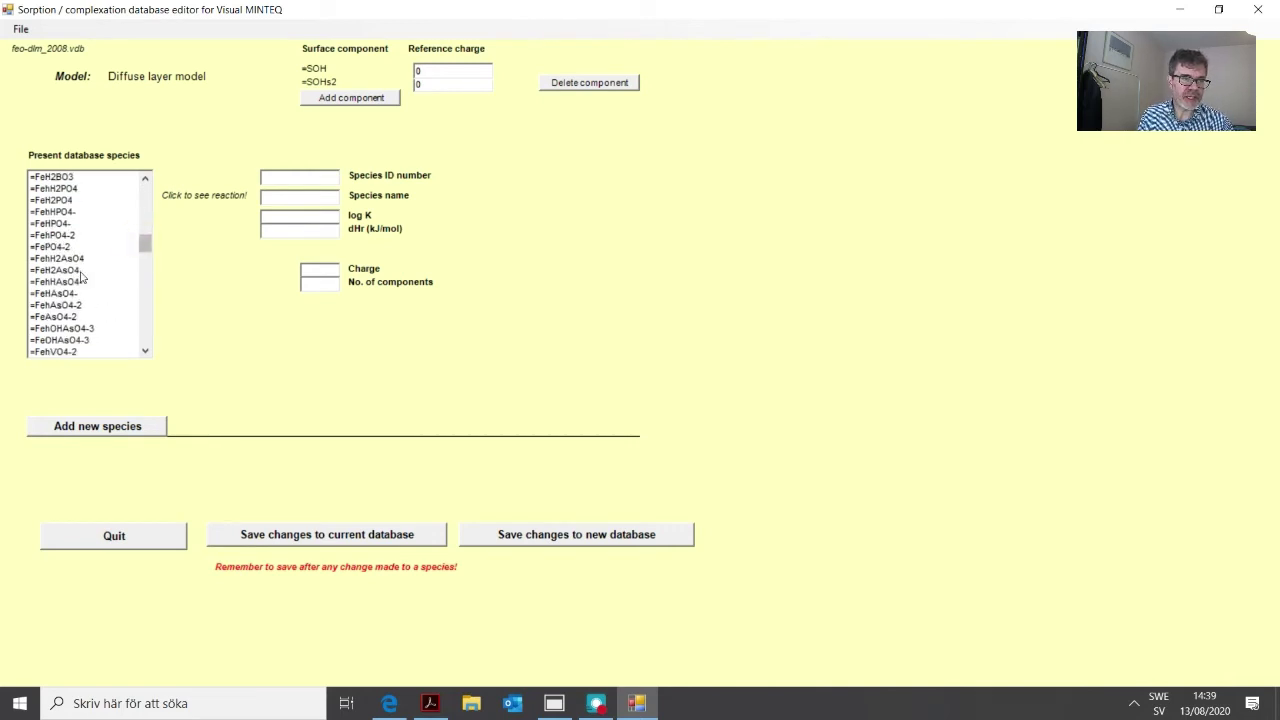
- View the =FehPO4-2 and =FehHPO4- reactions in feo-dlm_2008.vdb, then close the editor
click(71, 236)
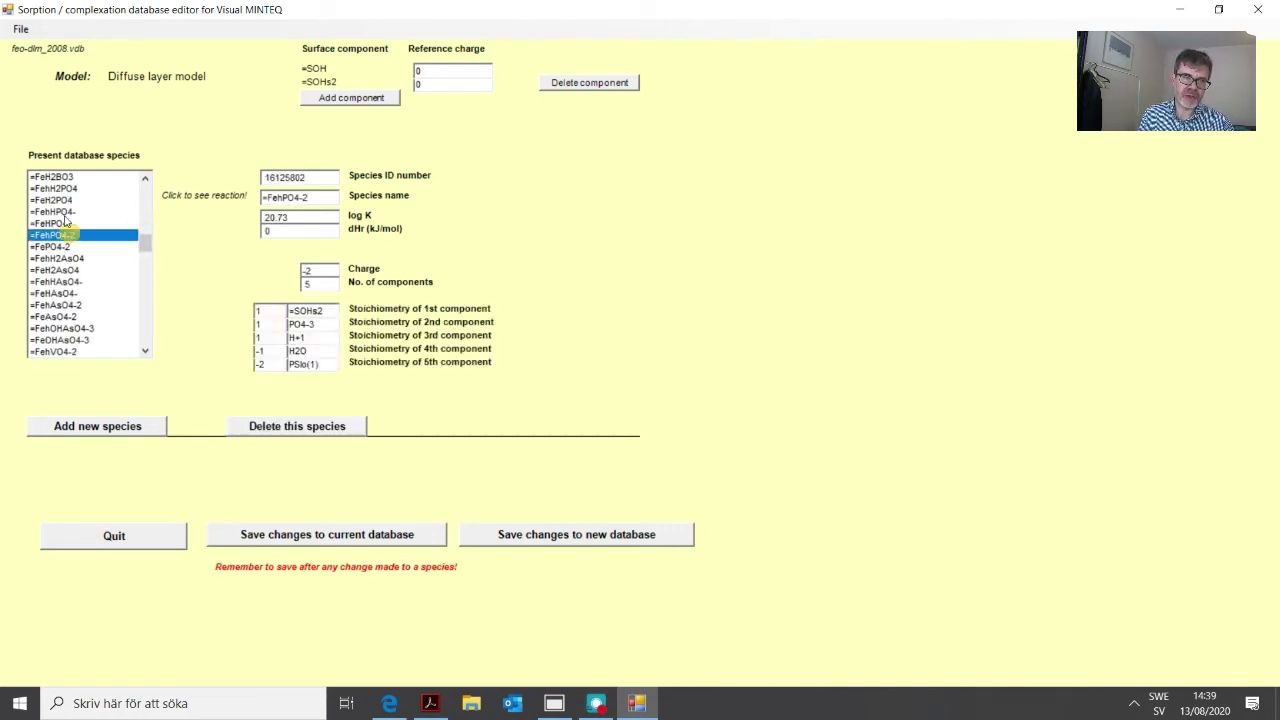
click(68, 212)
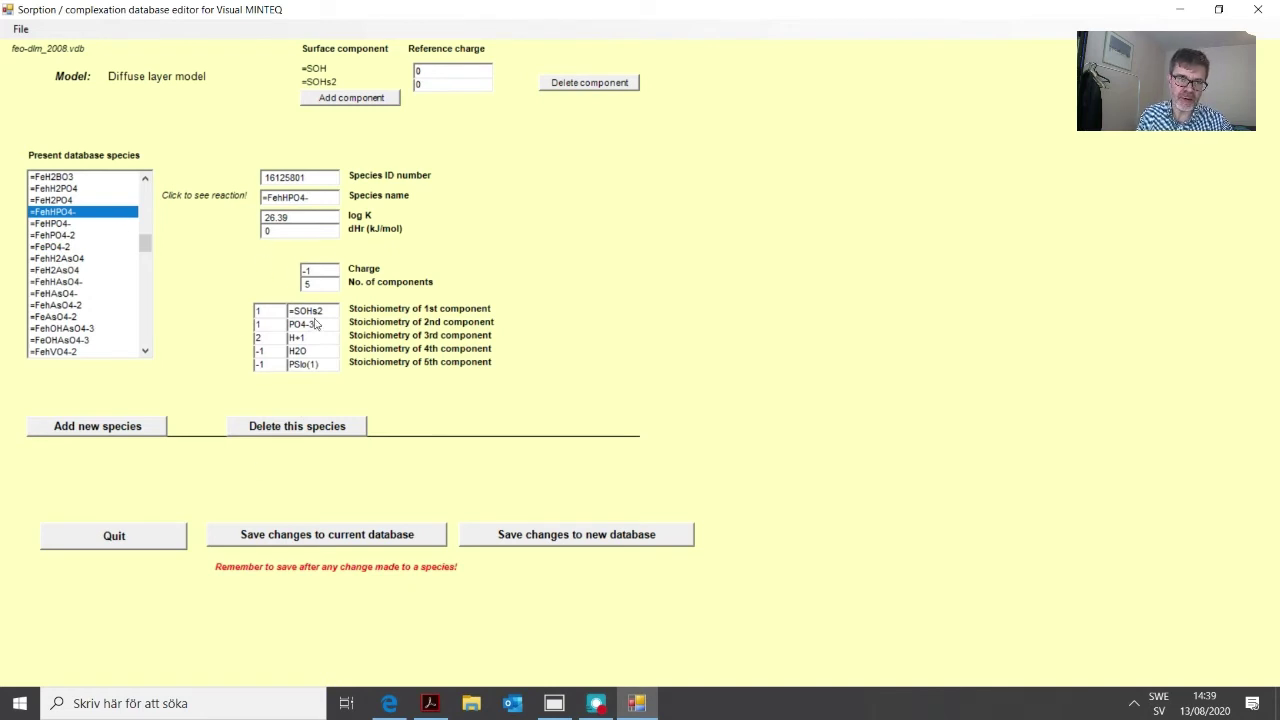
click(135, 540)
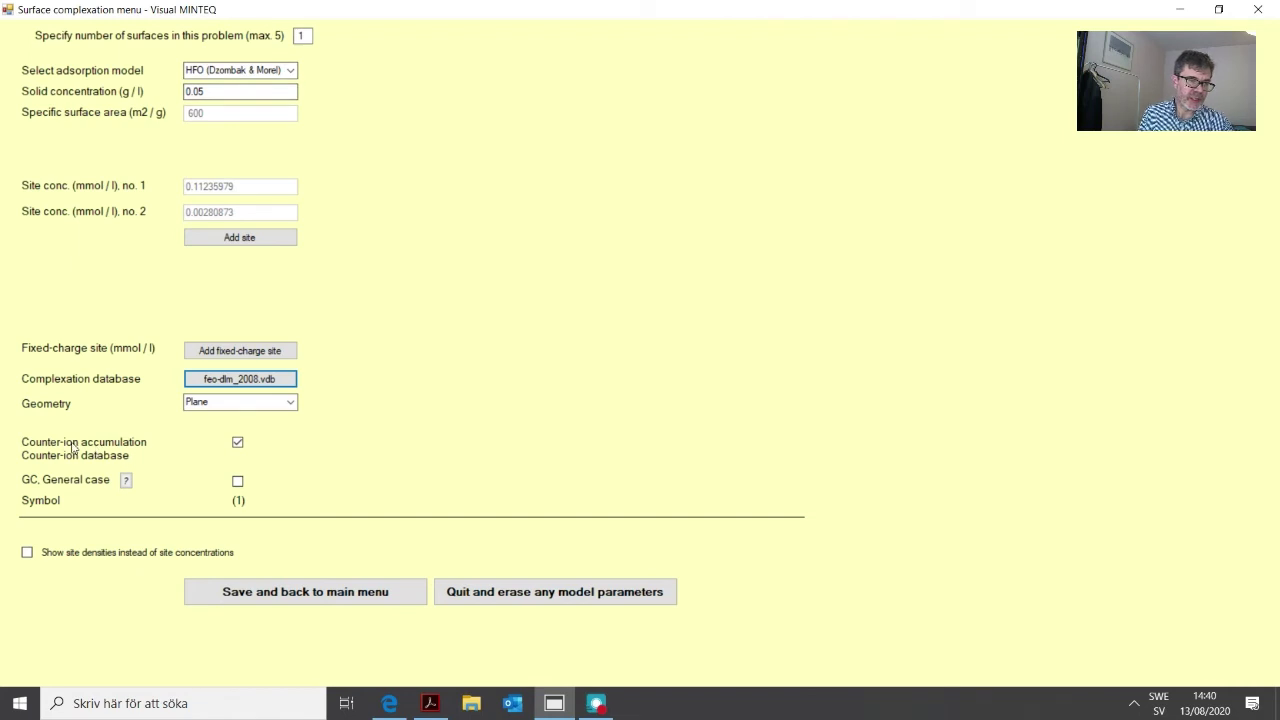
- Turn off counter-ion accumulation, keeping 0.05 g/l solid (sites 0.11235979 and 0.00280873 mmol/l)
click(238, 446)
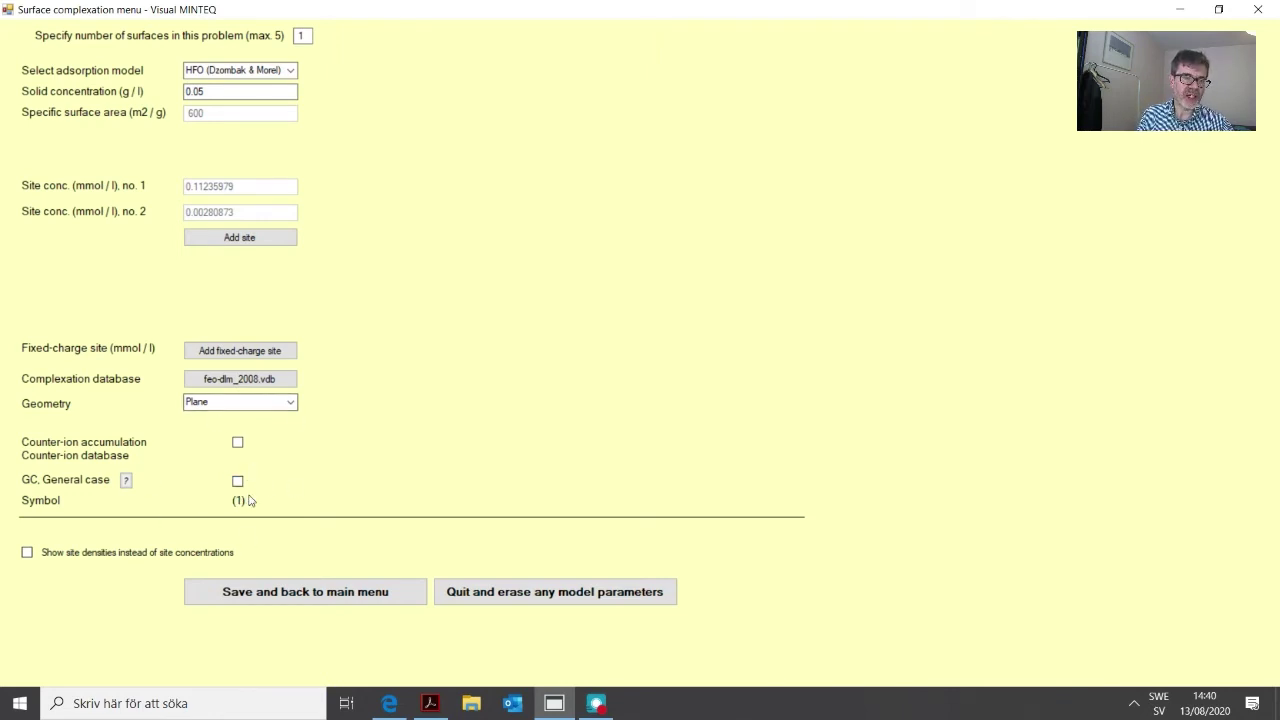
click(219, 89)
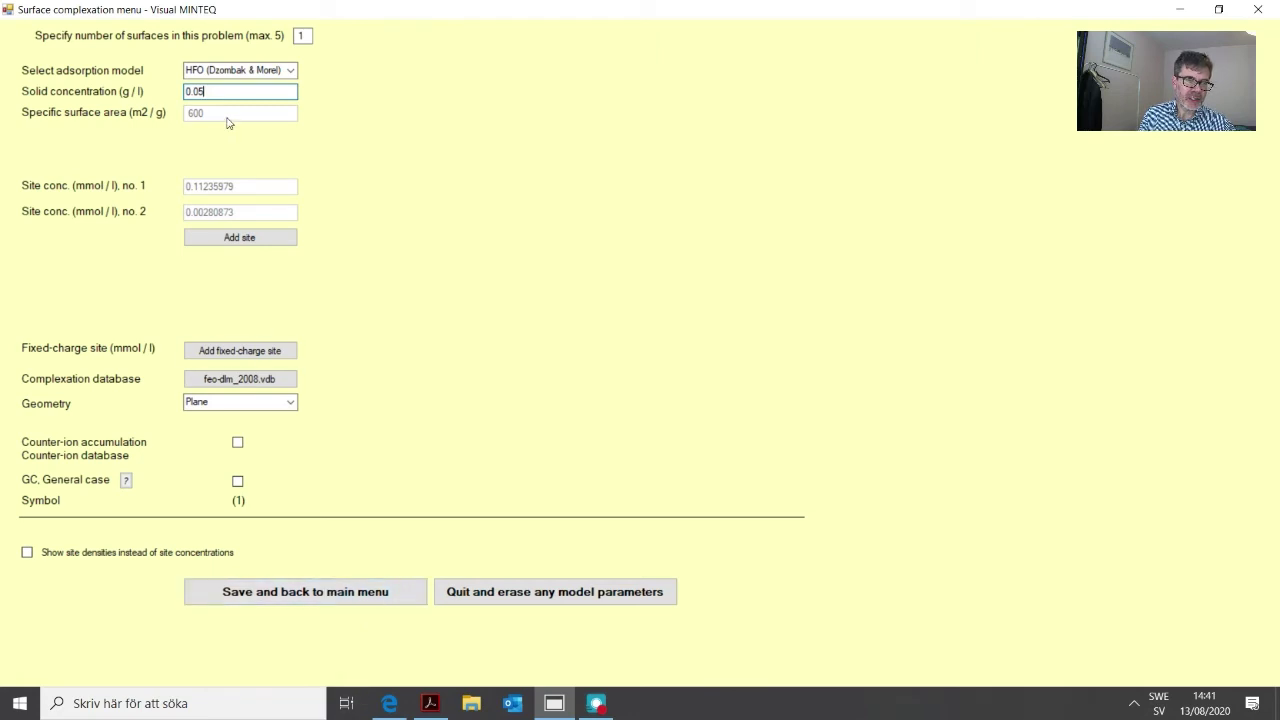
- Save the HFO surface setup and run MINTEQ, which converges in 43 iterations at pH 5.000
click(385, 591)
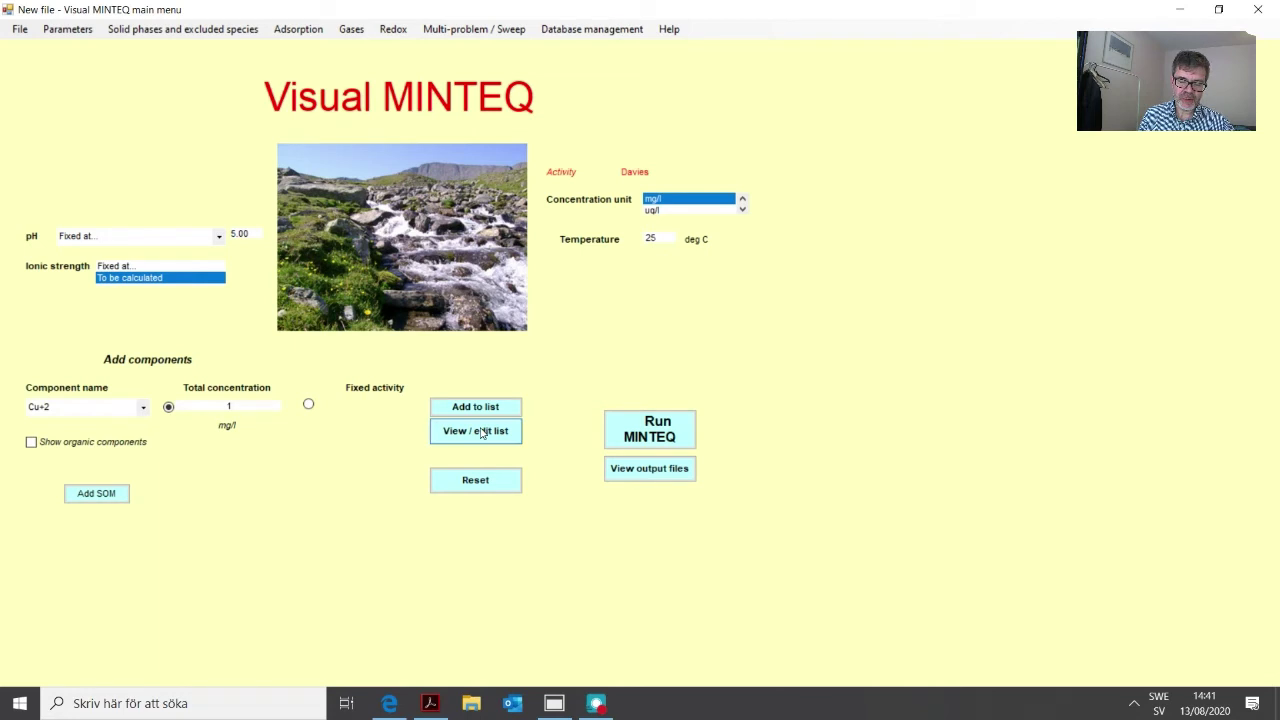
click(666, 426)
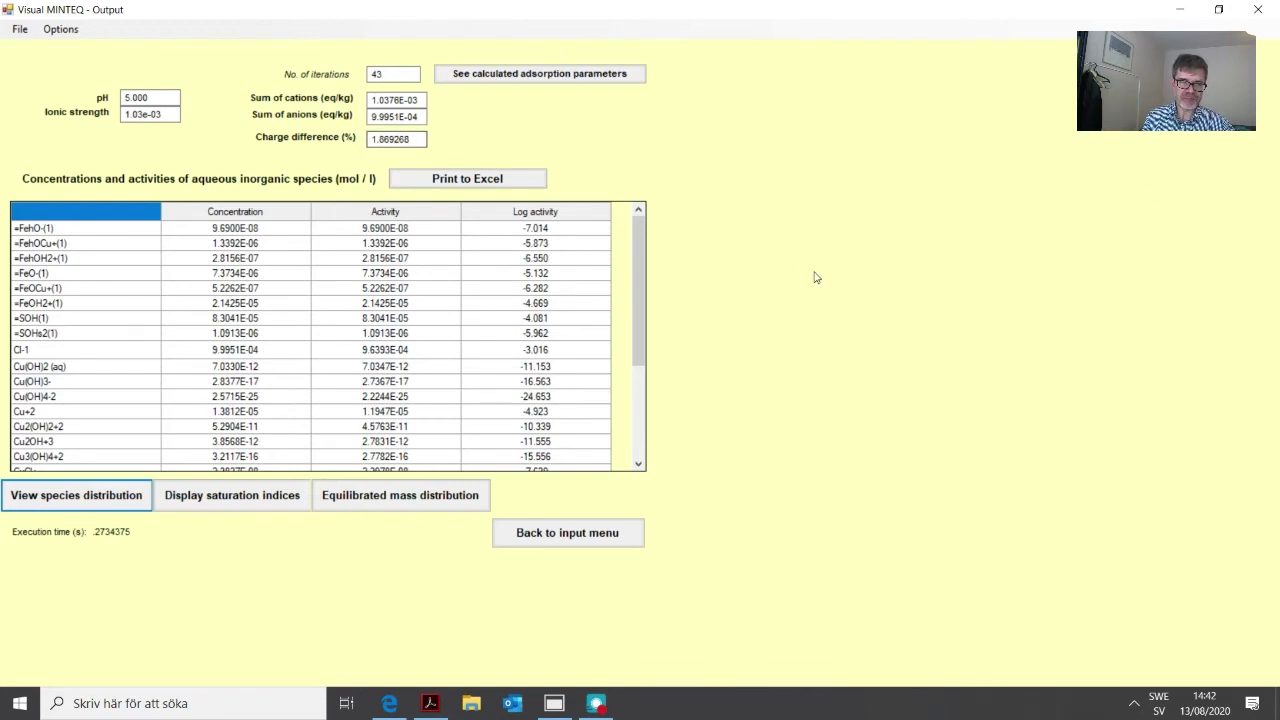
- Check the HFO run's mass distribution (Cu+2 11.831% sorbed, 88.169% dissolved), then go back to the input menu
click(417, 497)
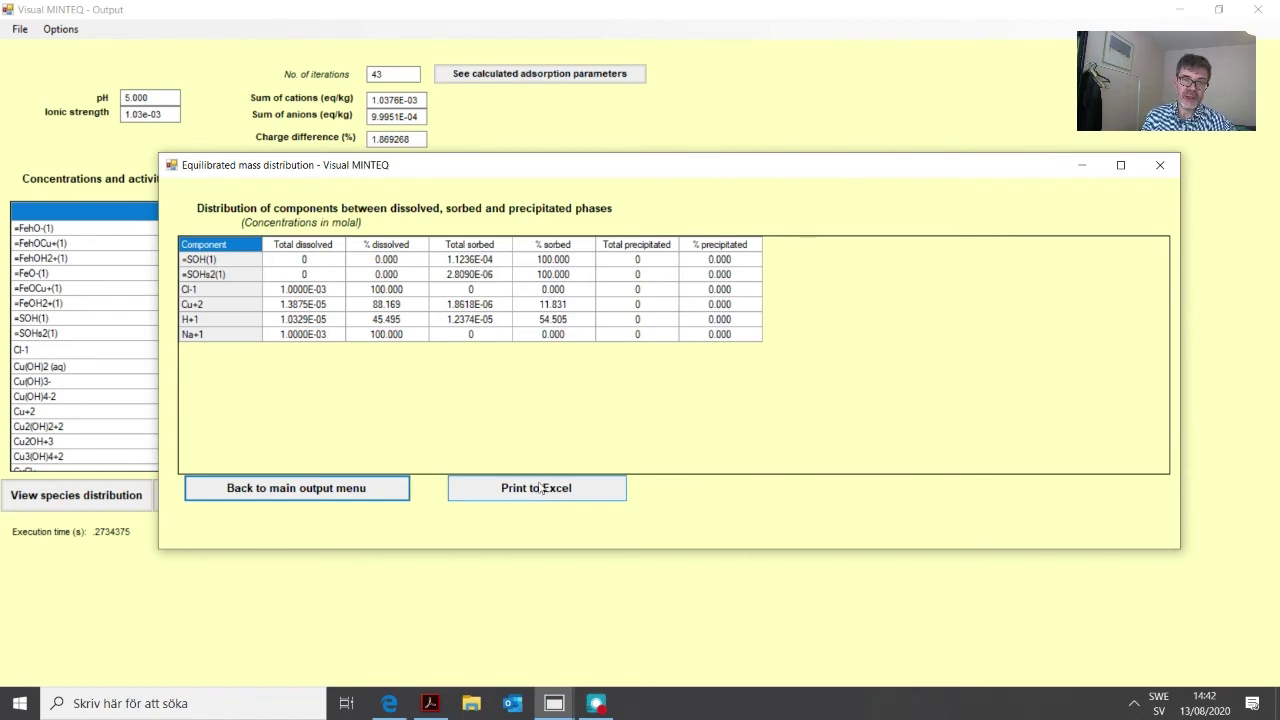
click(395, 496)
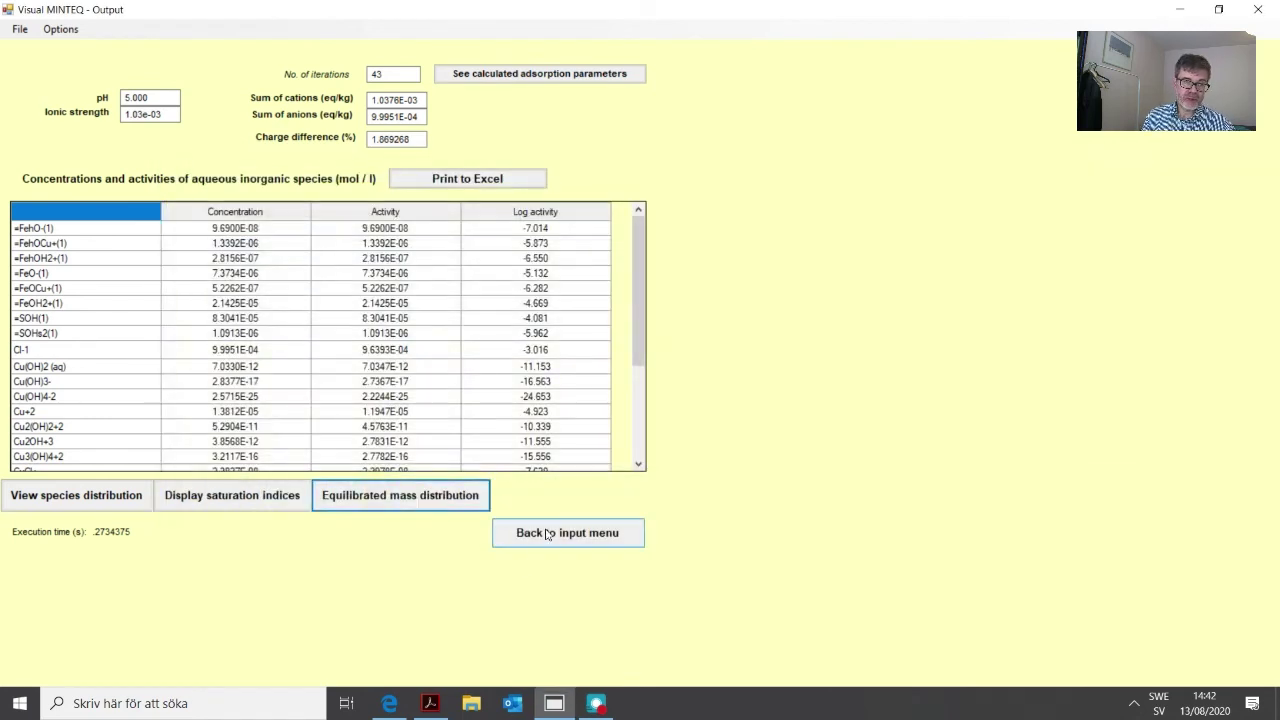
click(585, 538)
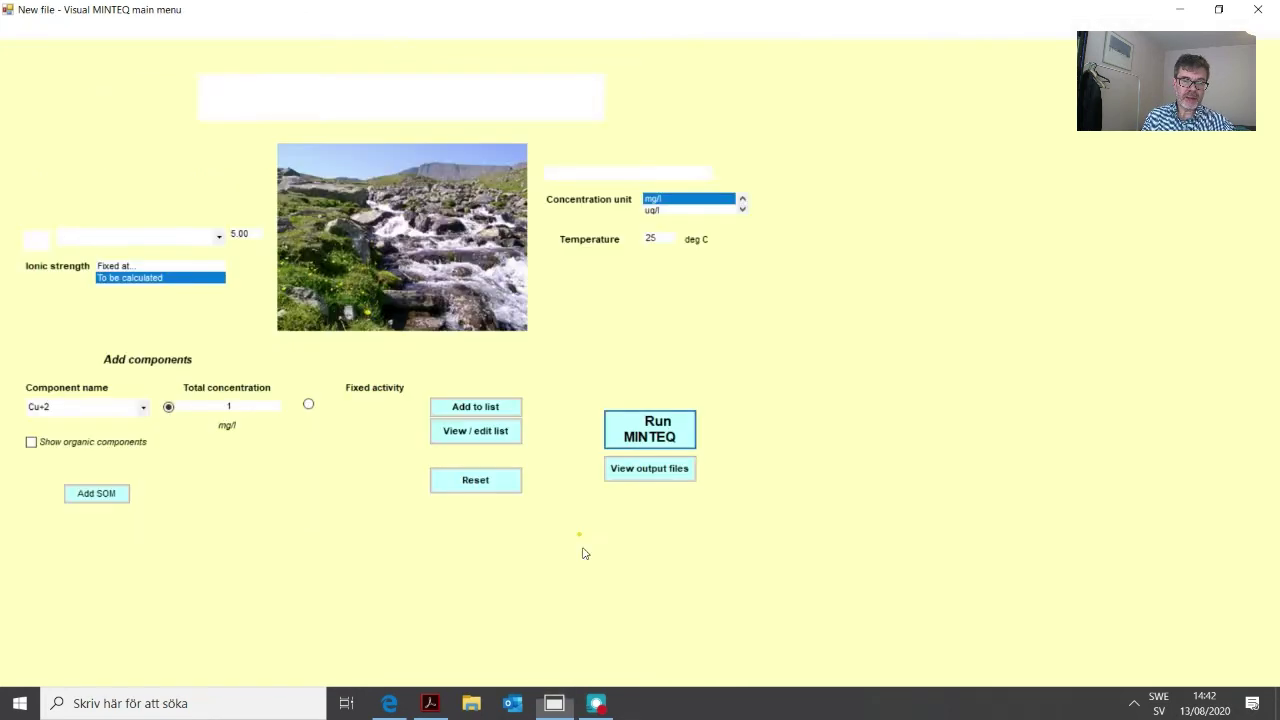
- Try the Ferrih-CDM model for the surface, then quit and erase the model parameters
click(313, 38)
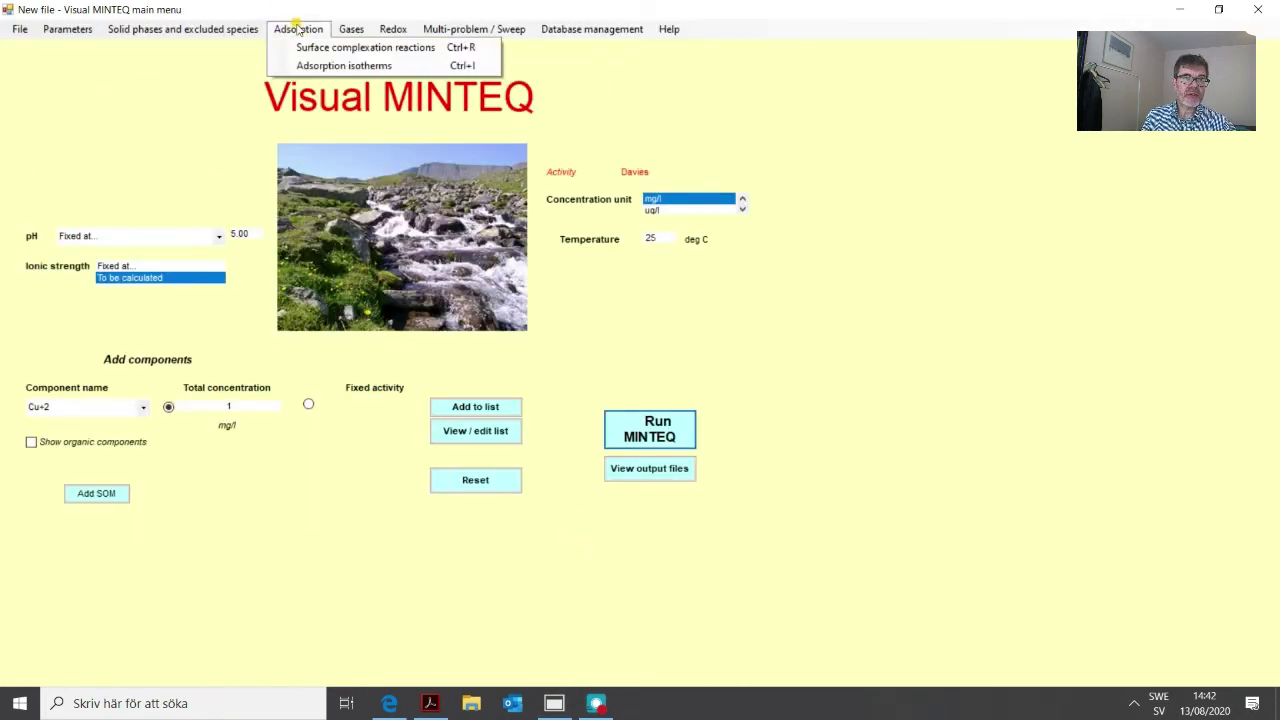
click(315, 48)
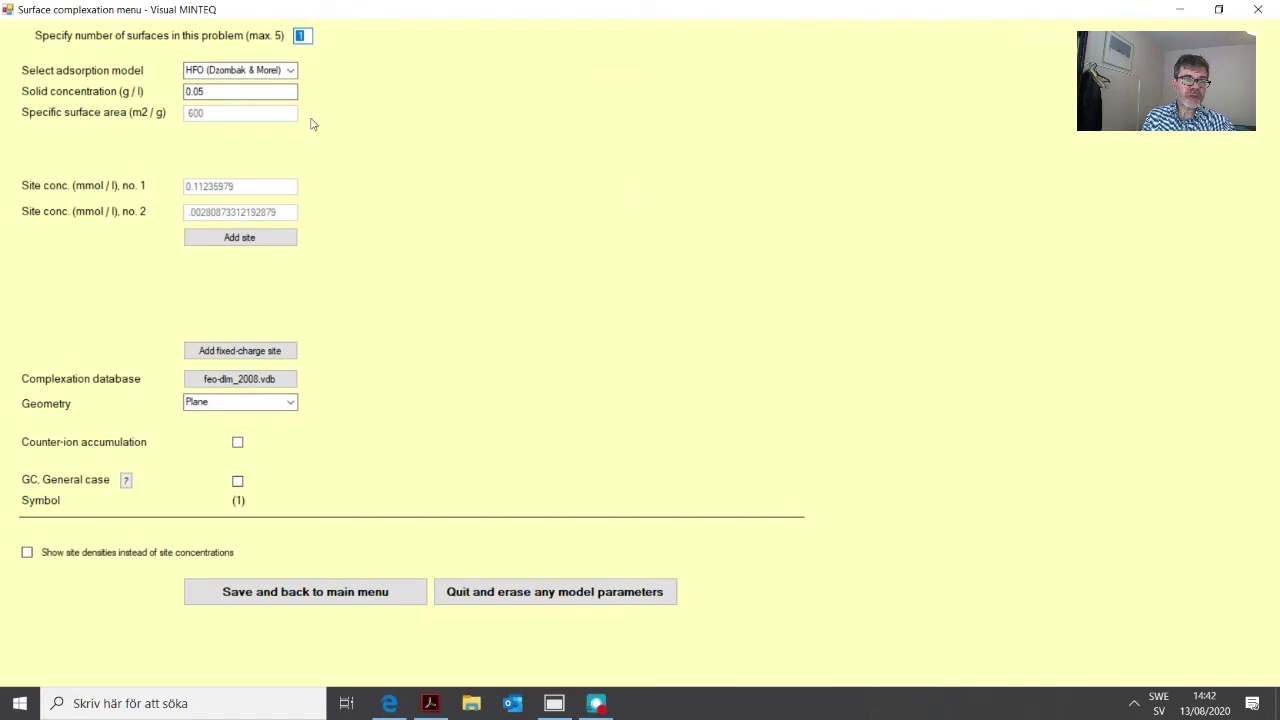
click(290, 70)
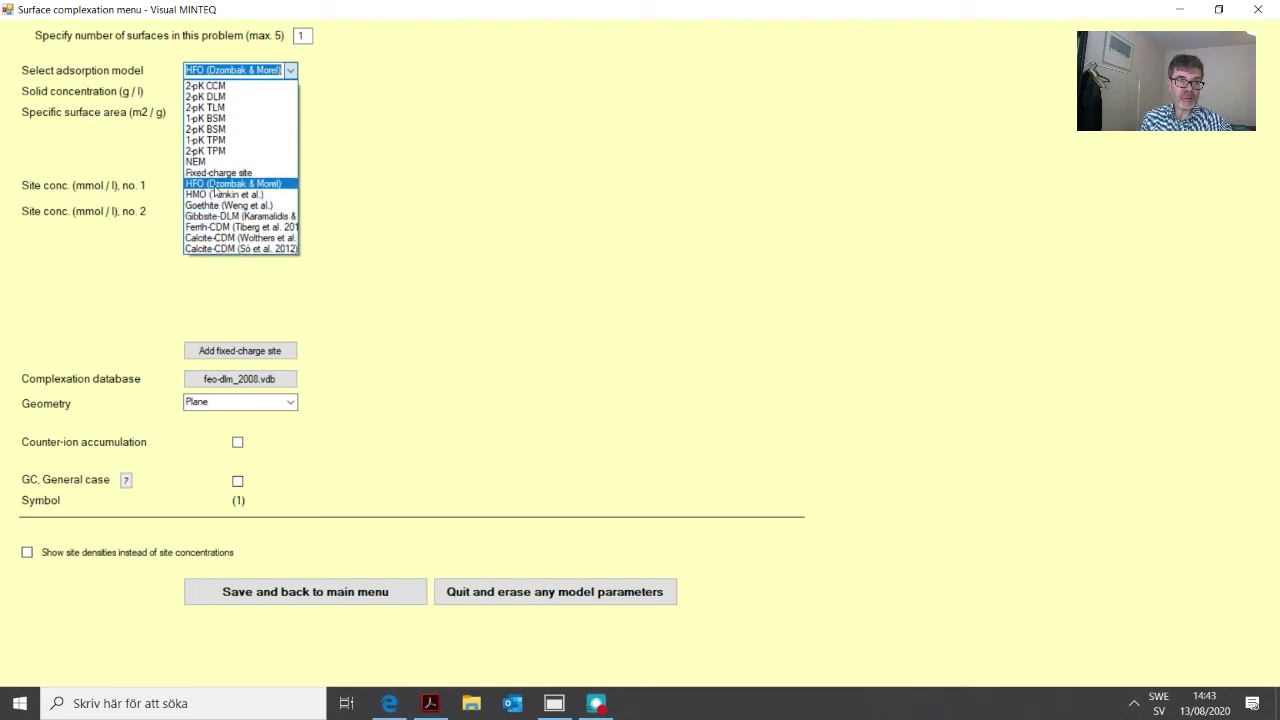
click(234, 228)
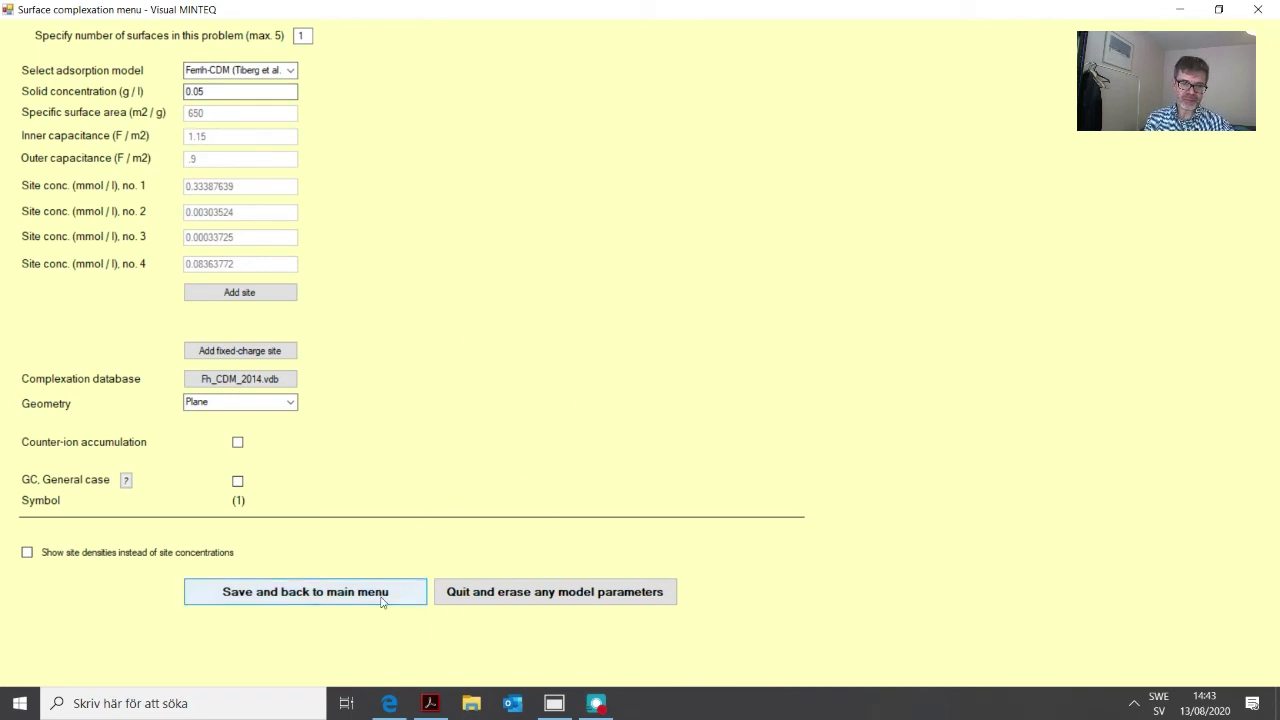
click(463, 596)
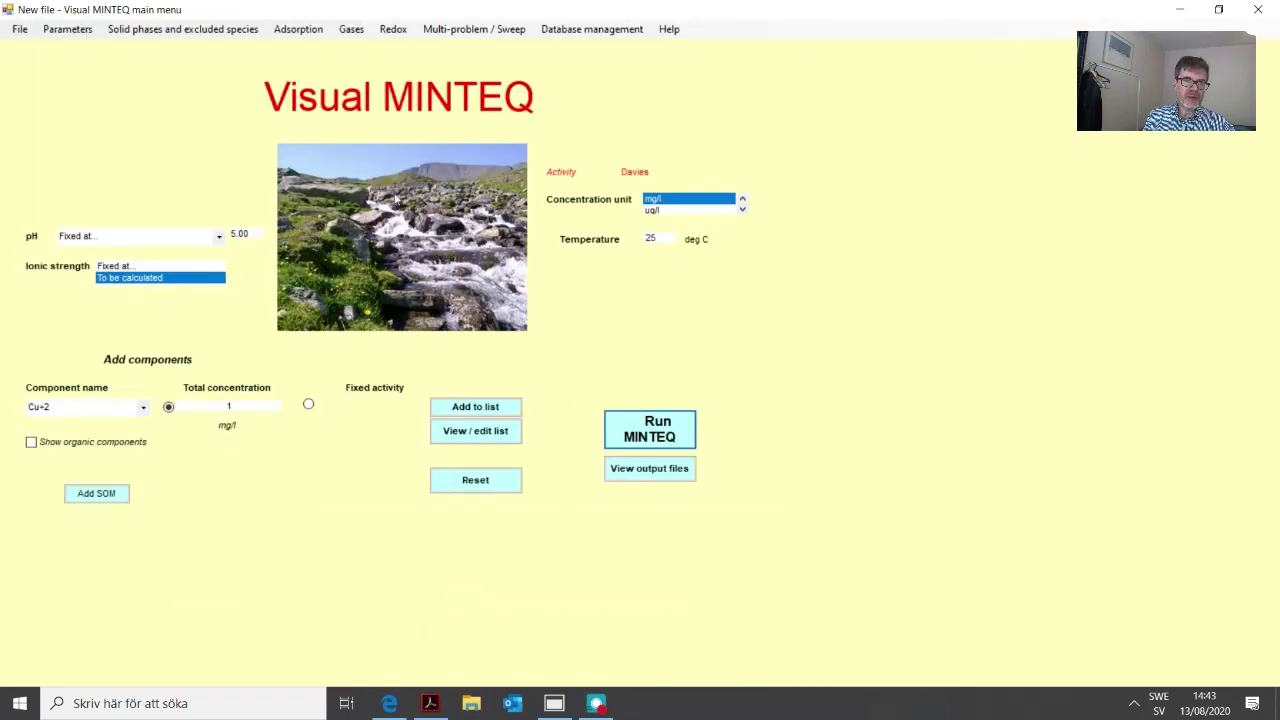
click(298, 30)
- Set up 1 surface with the 2-pK DLM model and open its dlm_std.vdb database
click(313, 49)
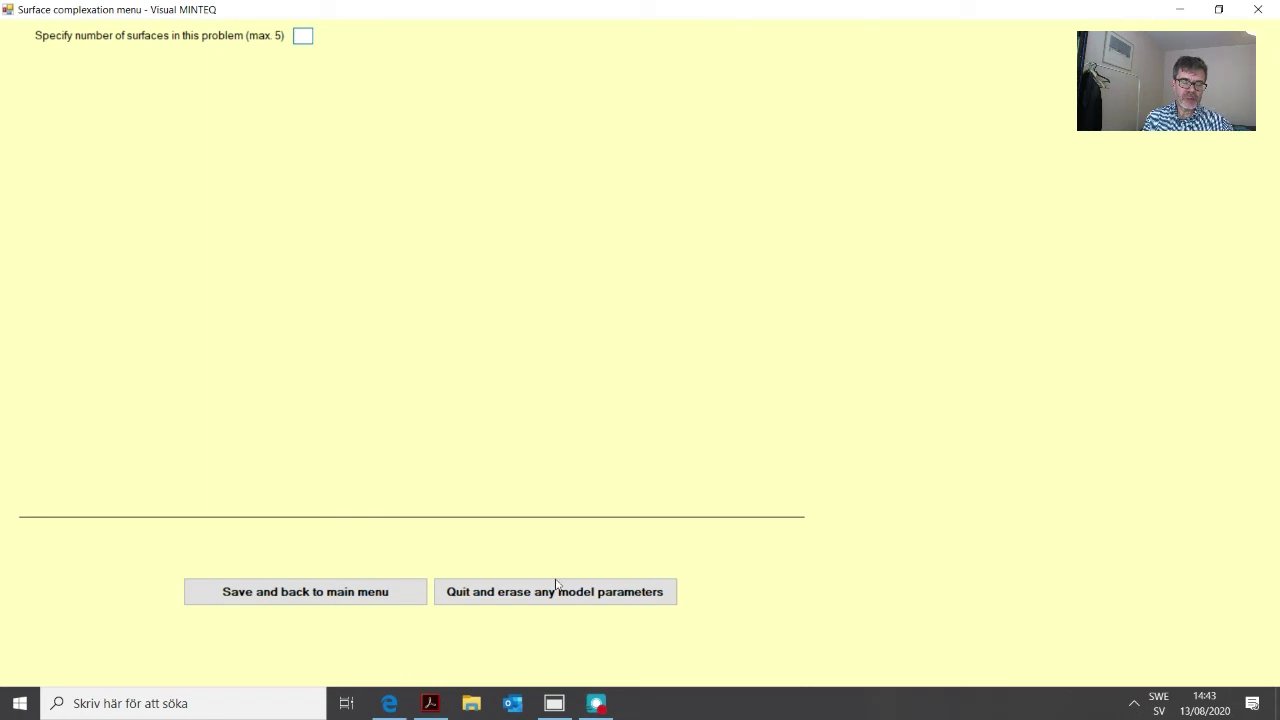
text(1)
click(290, 70)
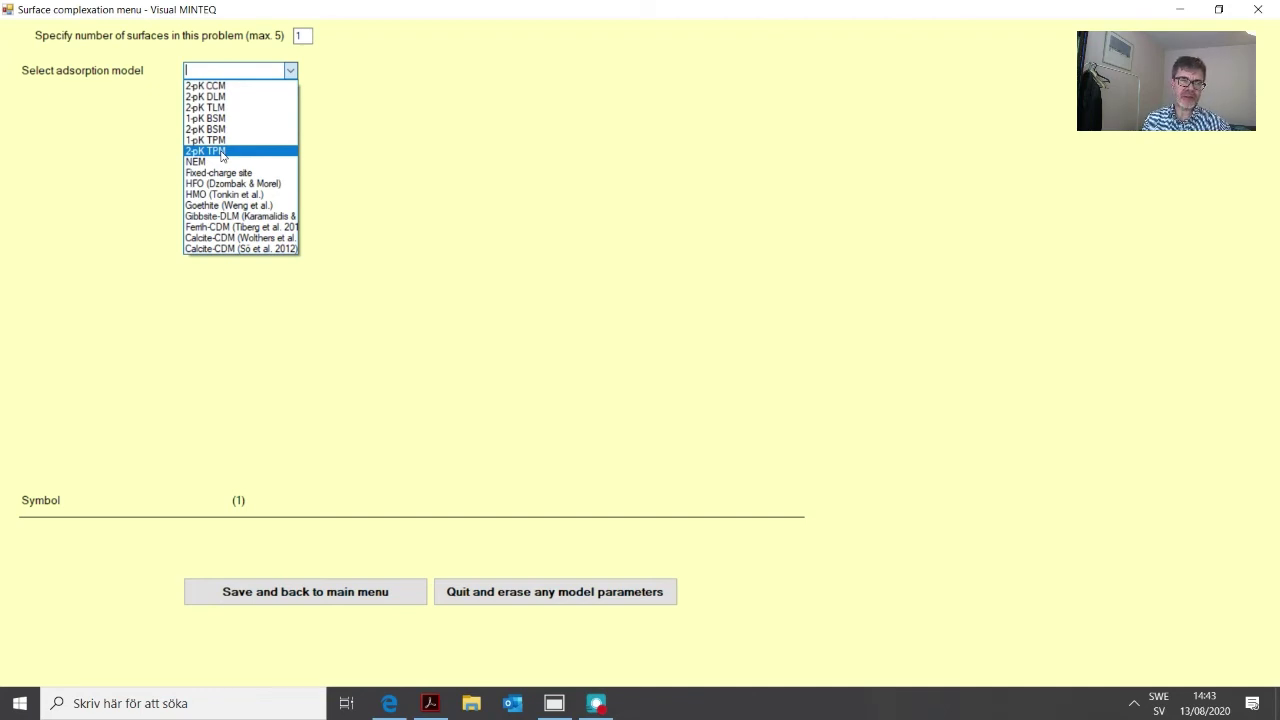
click(232, 97)
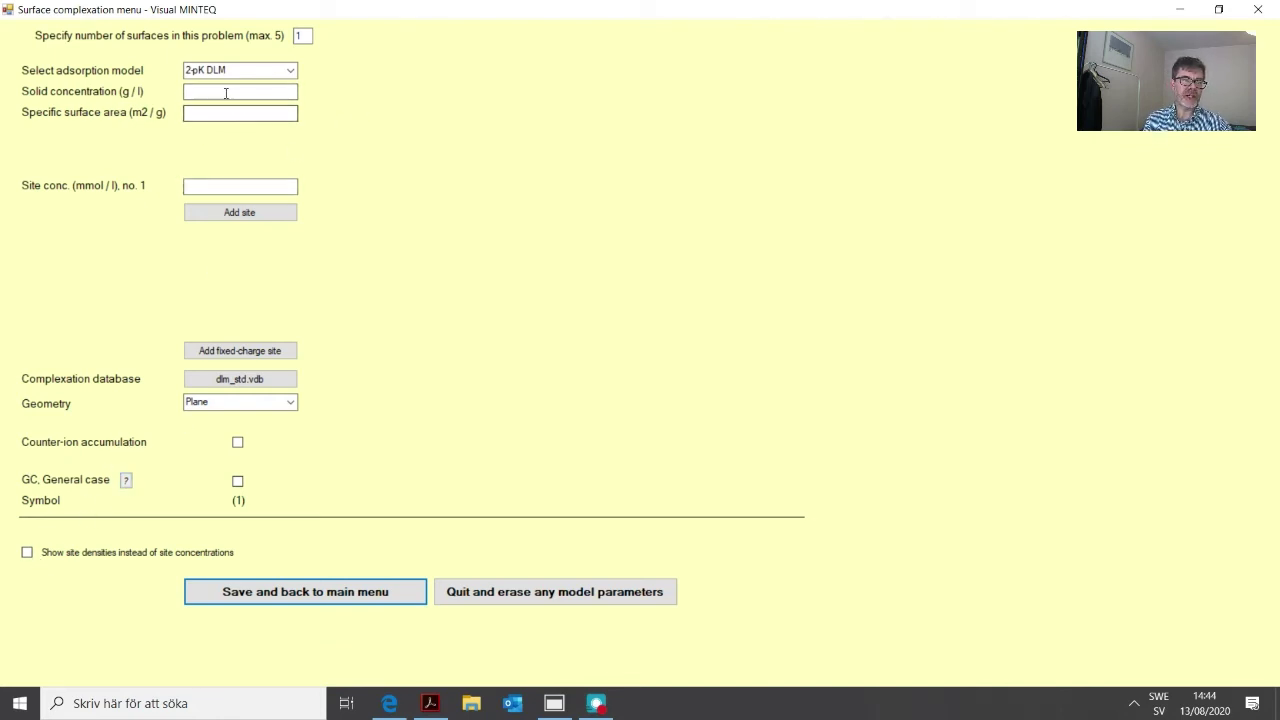
click(240, 385)
click(46, 178)
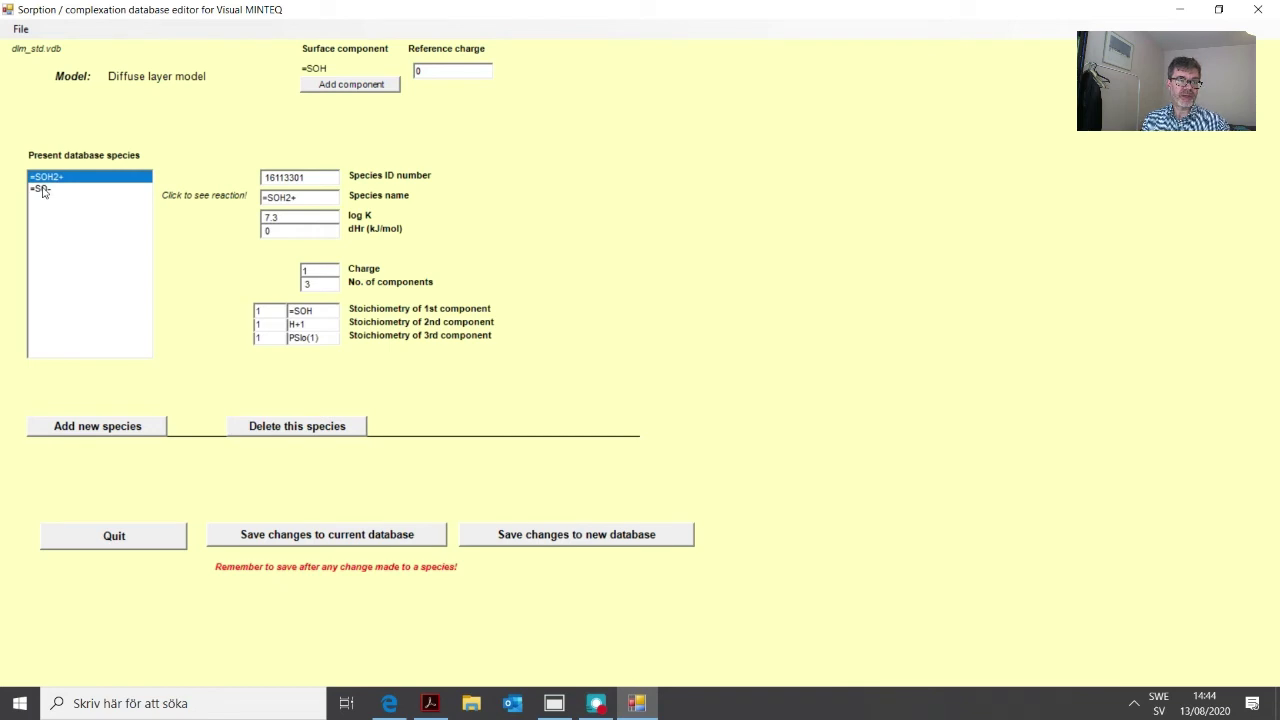
click(42, 189)
click(45, 177)
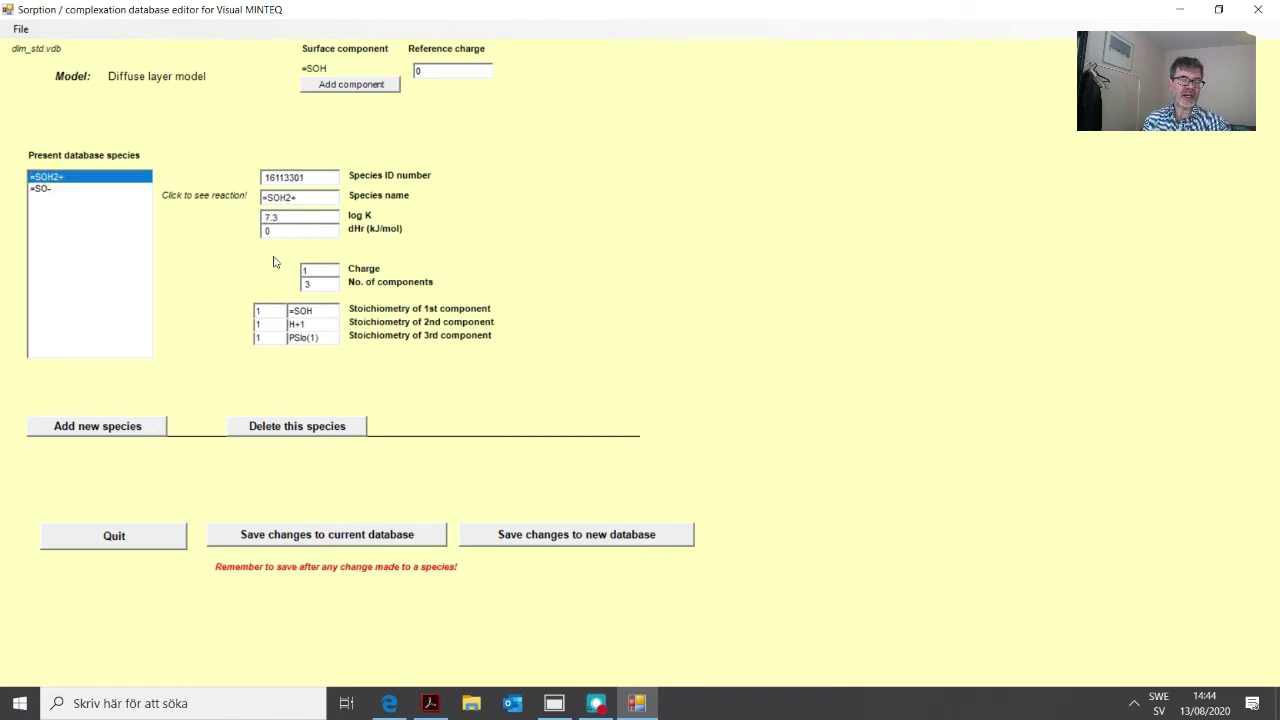
click(43, 189)
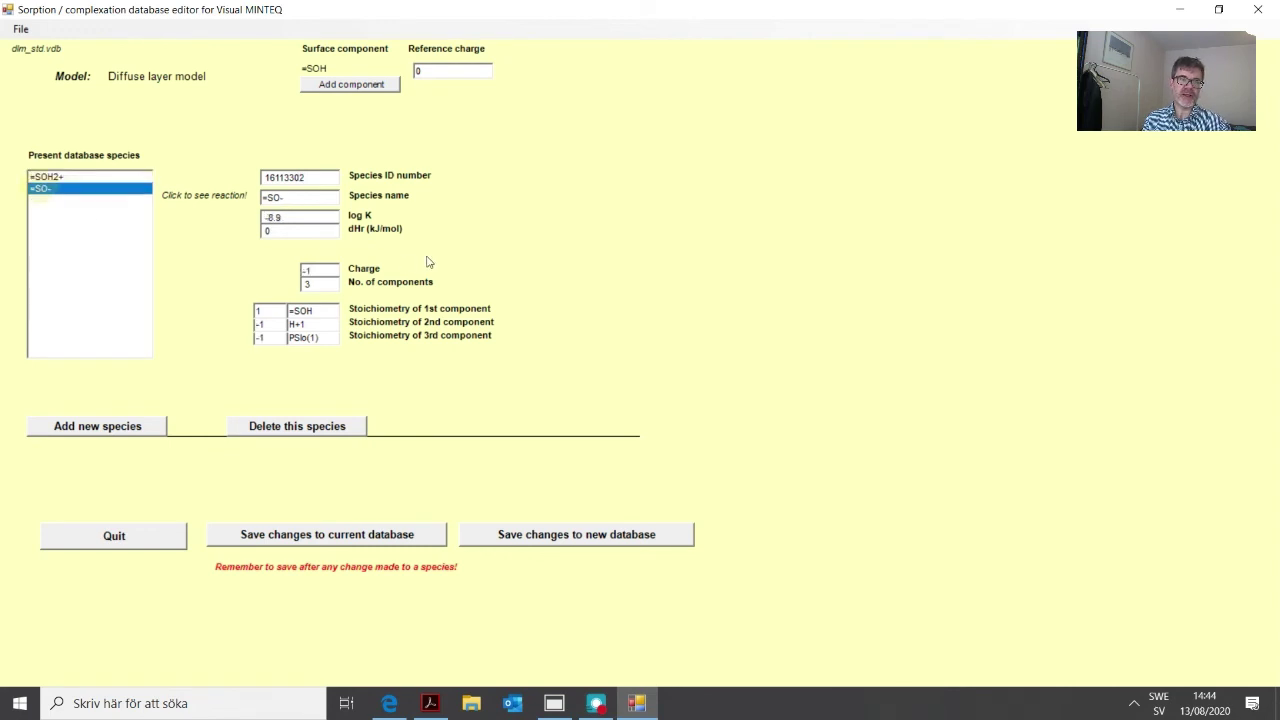
click(124, 531)
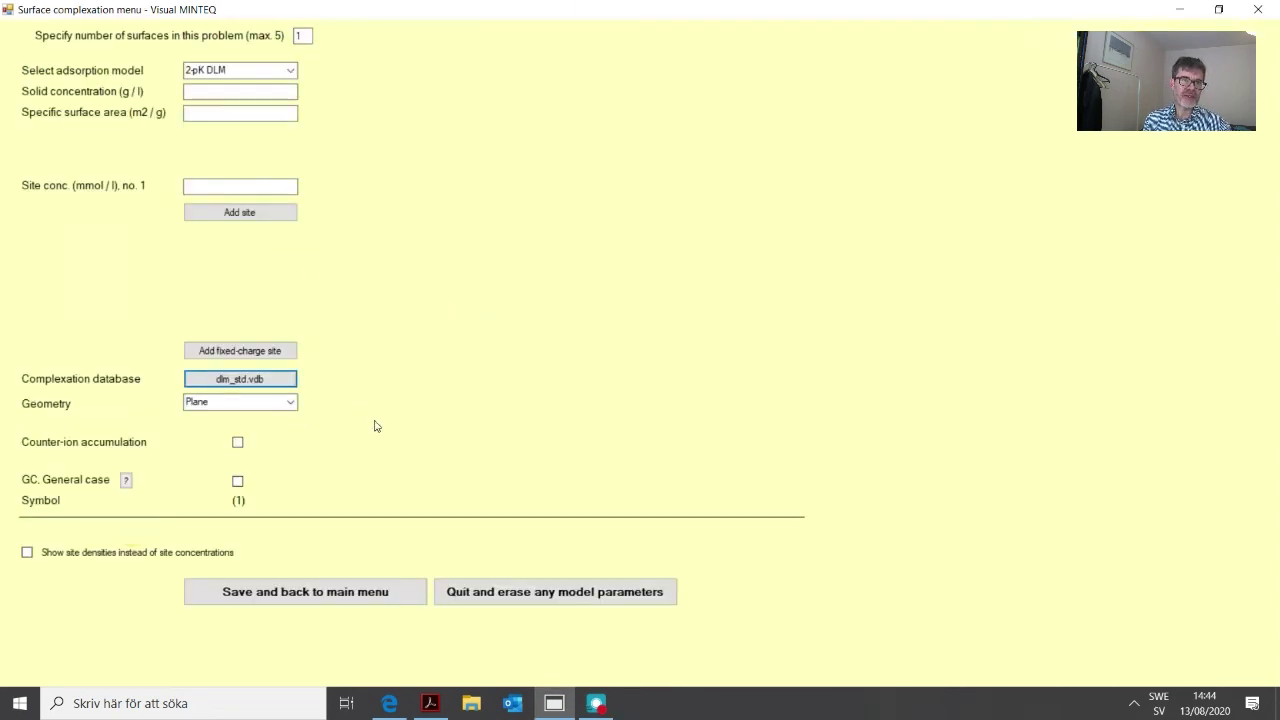
- Leave 2-pK DLM selected, then quit and erase the surface parameters without saving
click(290, 72)
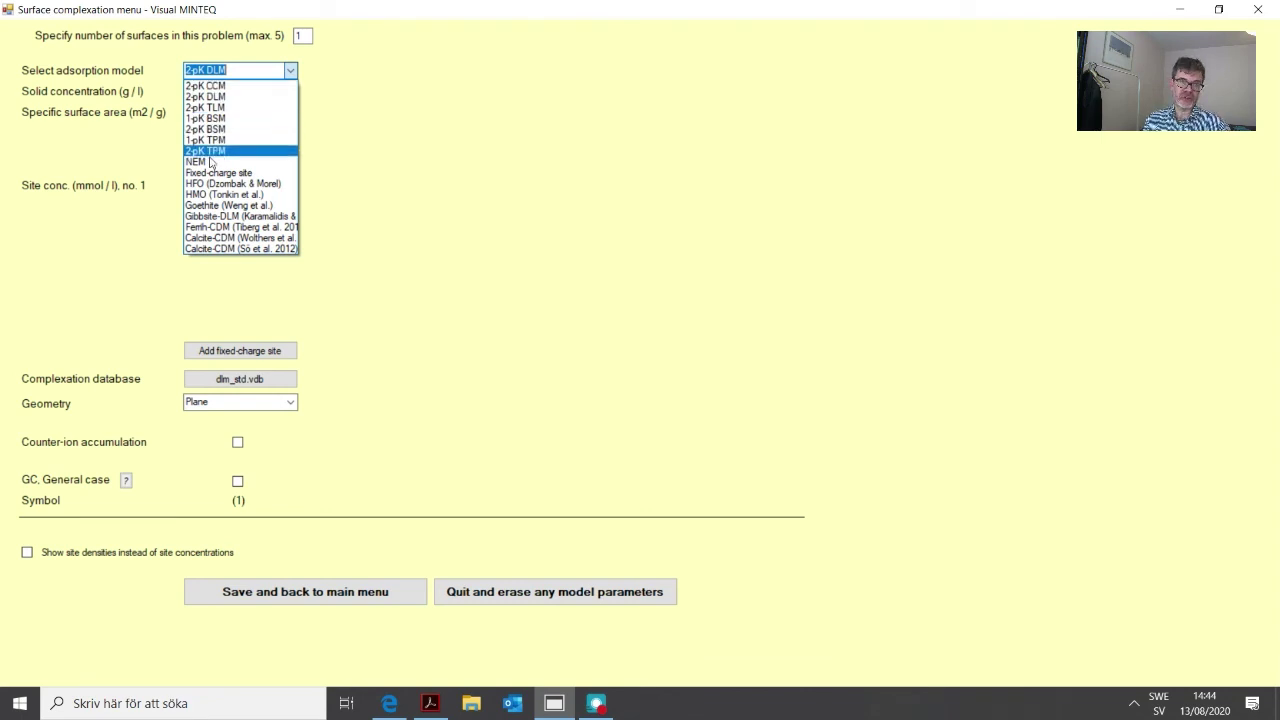
click(444, 149)
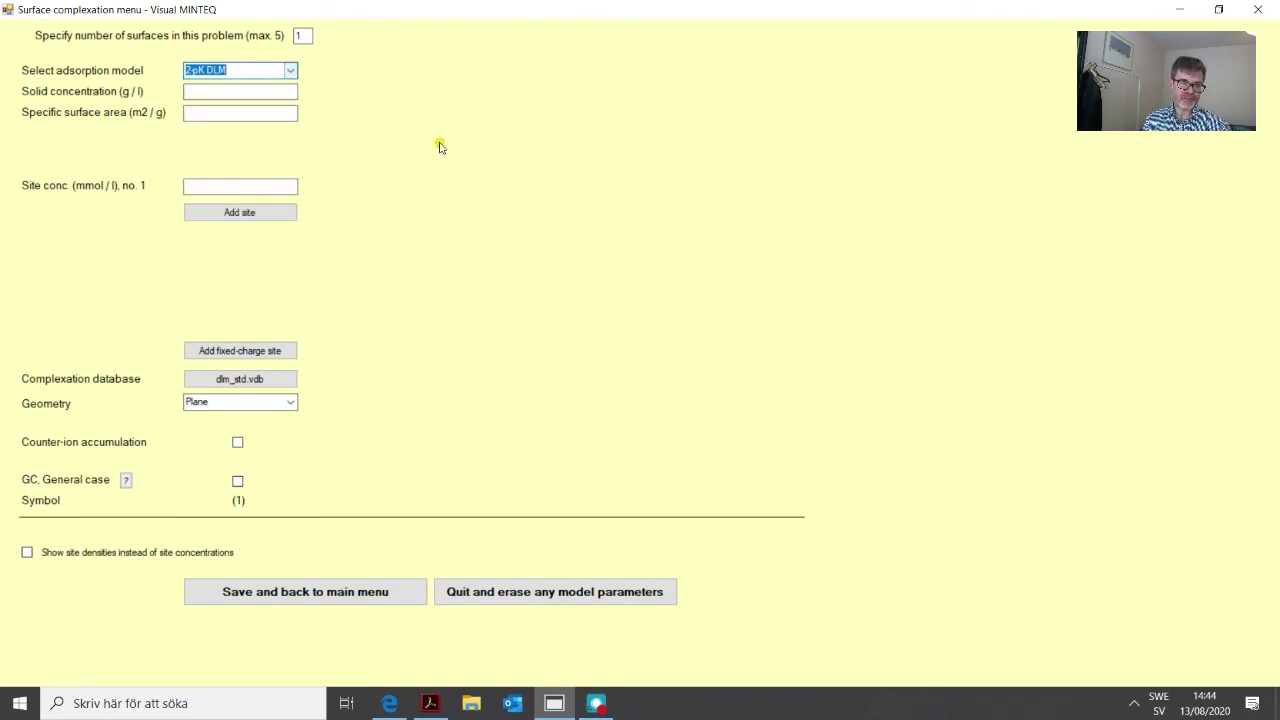
click(290, 72)
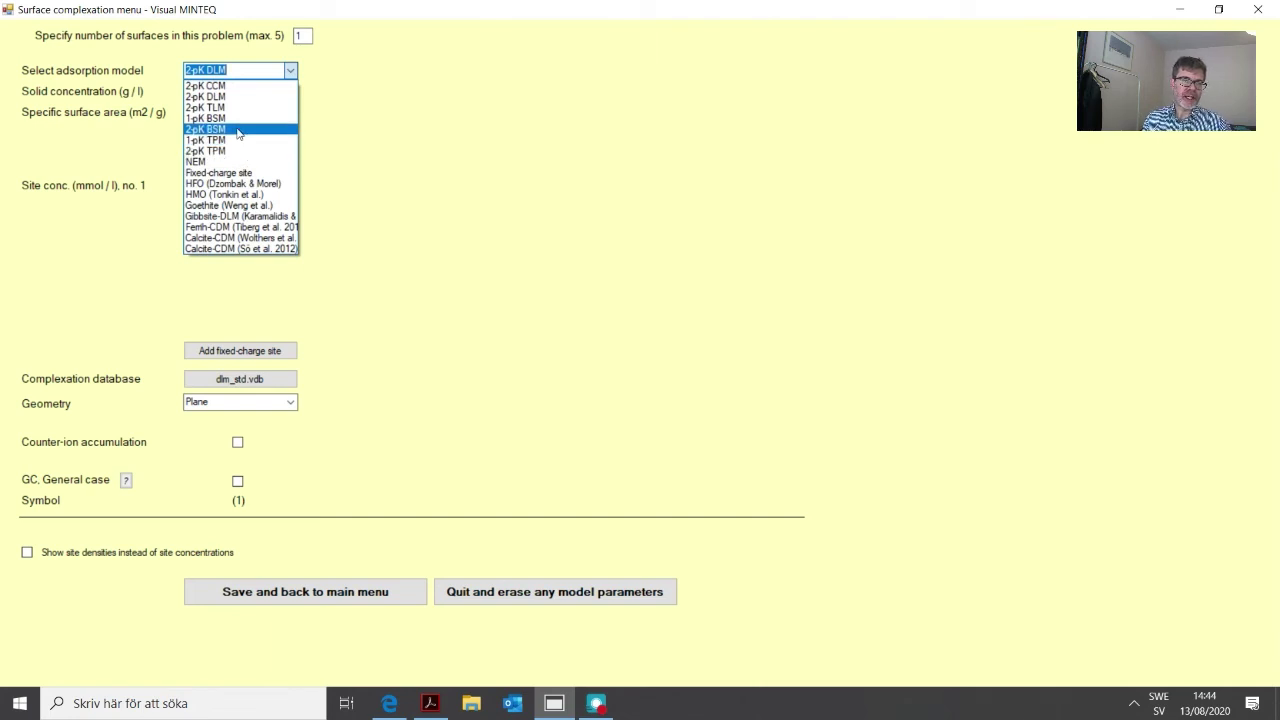
click(327, 118)
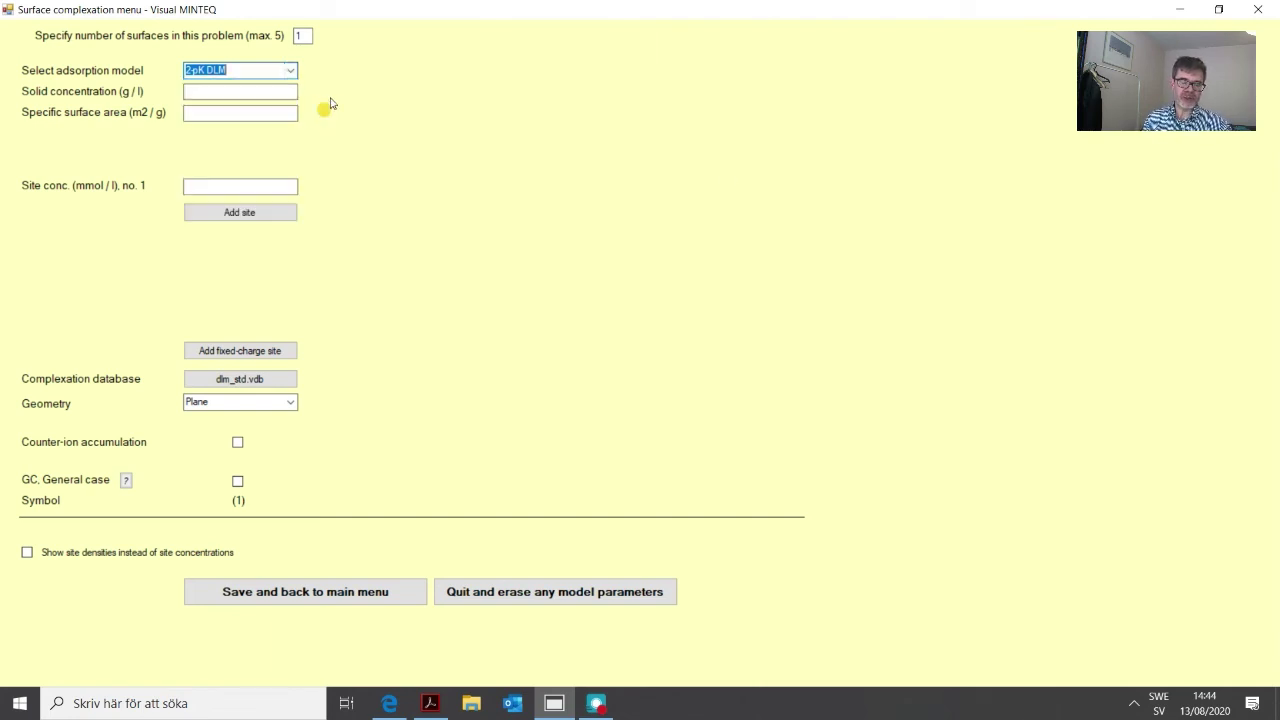
click(466, 596)
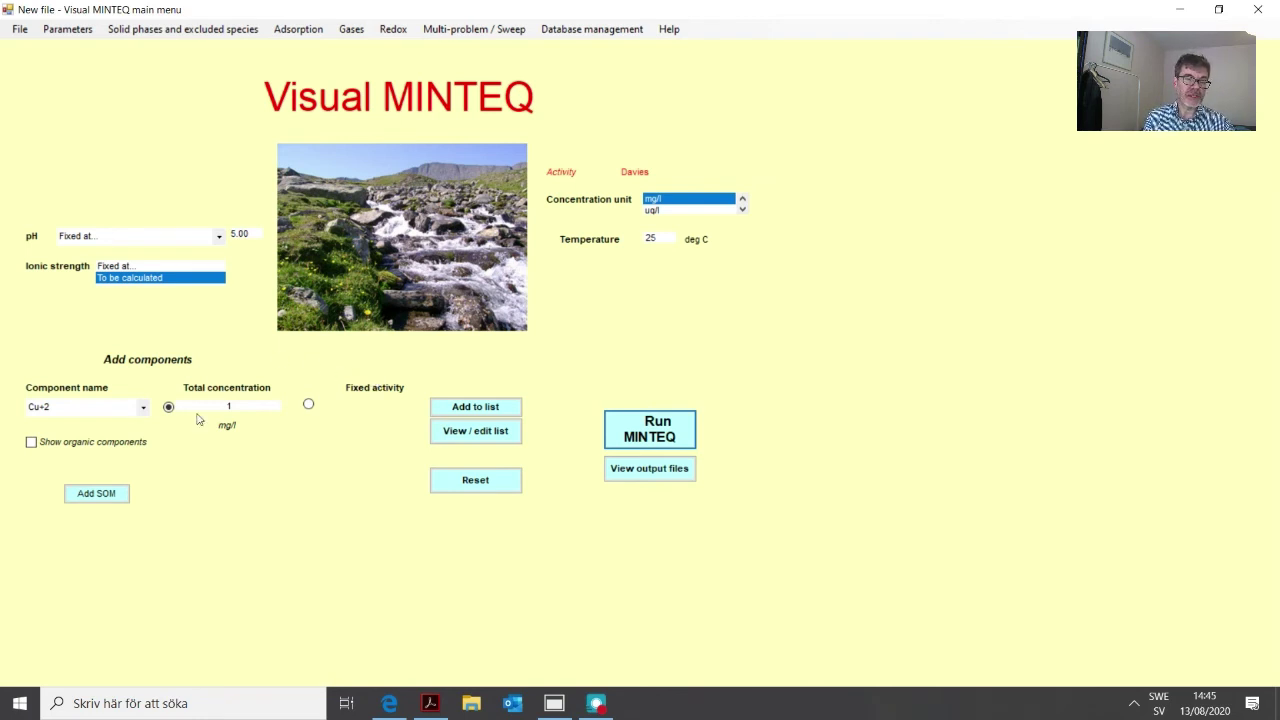
- Add soil organic matter to the problem, keeping SHM as the complexation model
click(99, 499)
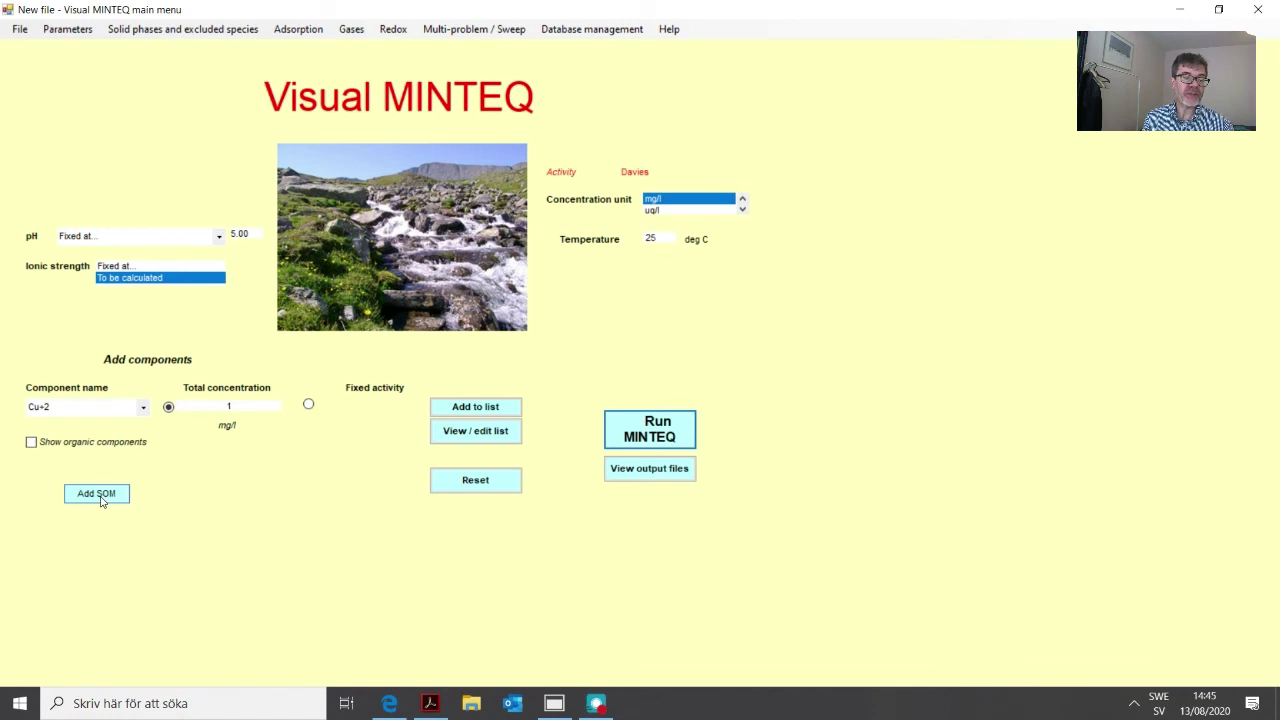
click(100, 496)
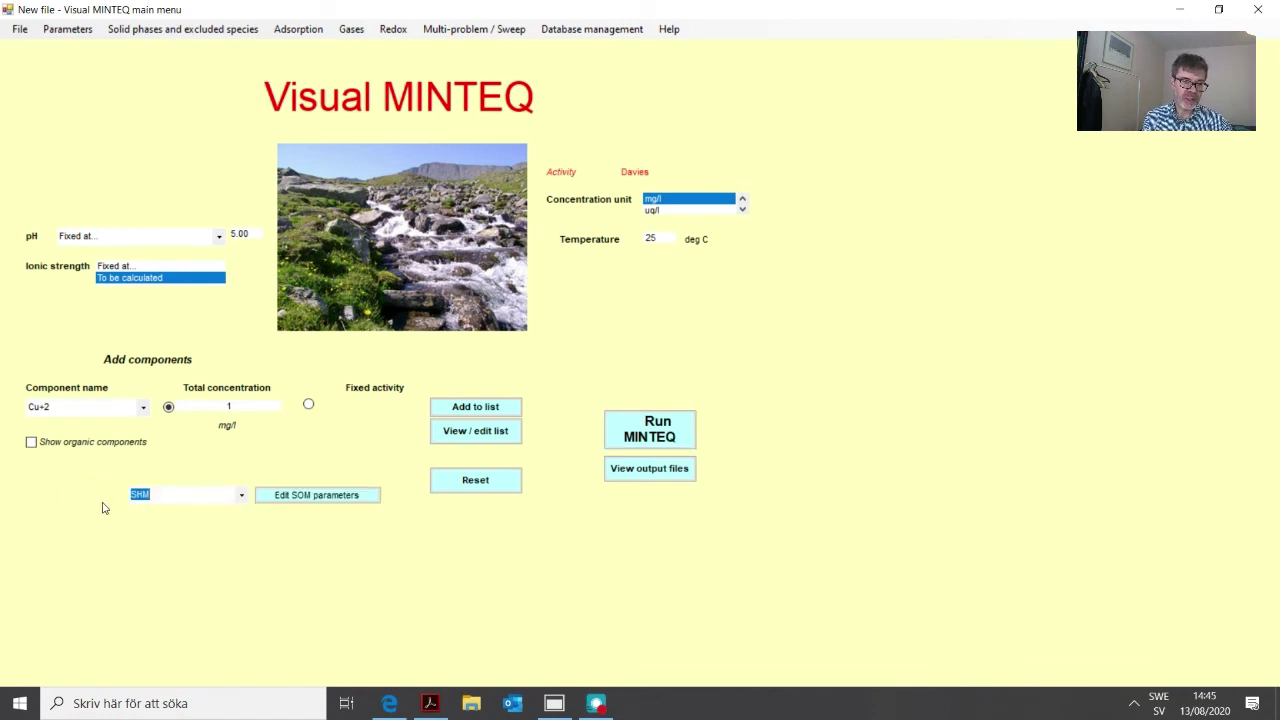
click(241, 498)
click(180, 522)
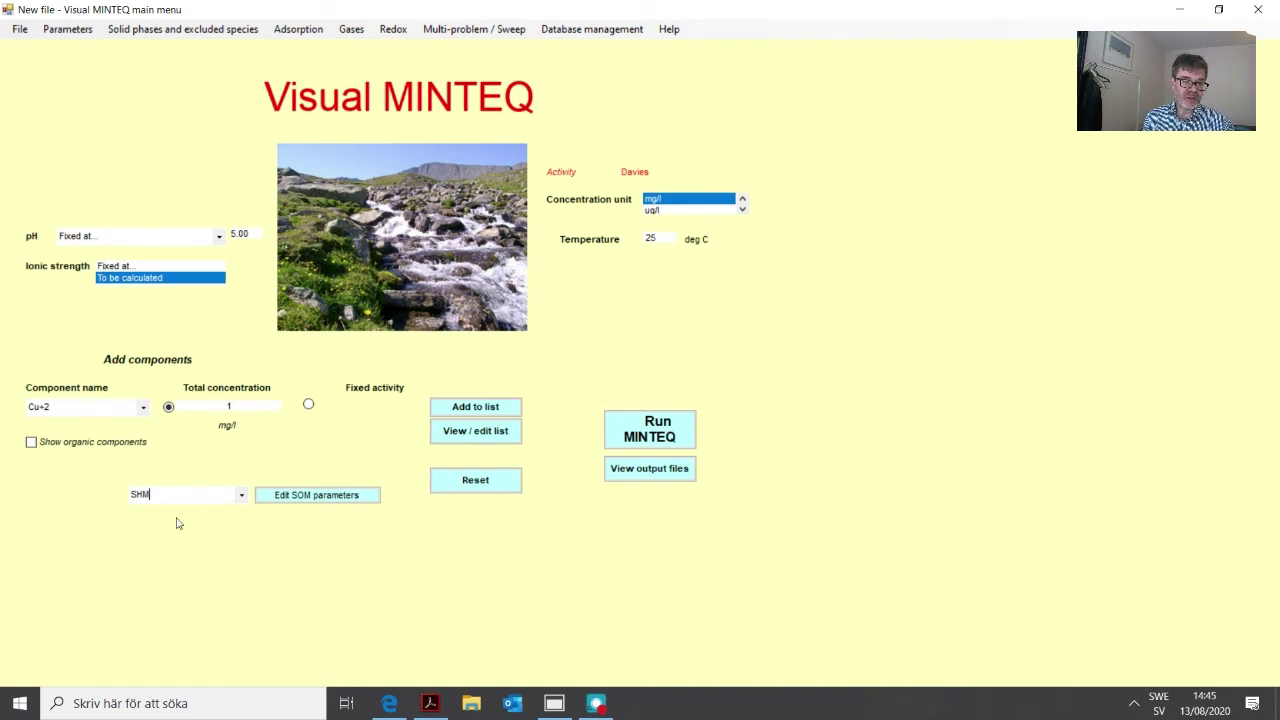
- In the SHM settings, enter DOC 1 mg/l, solid fulvic acid 0.1 g/l and solid humic acid 0.3 g/l
click(316, 496)
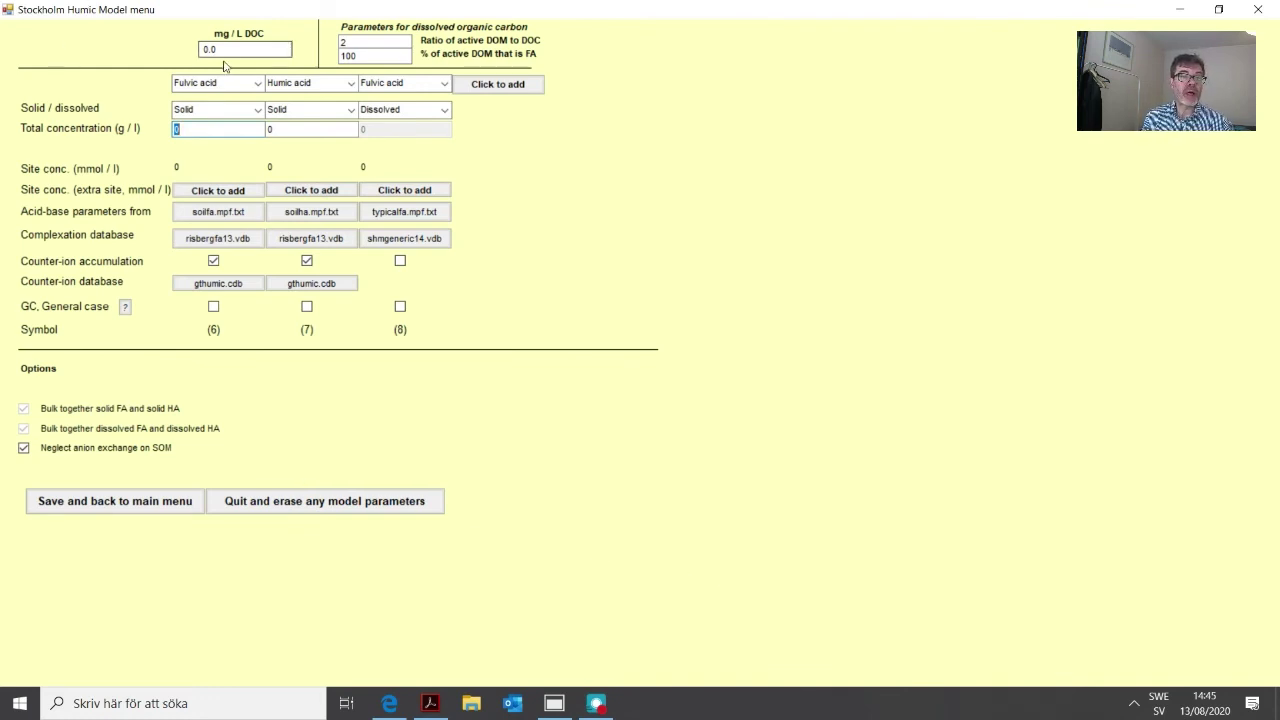
click(255, 58)
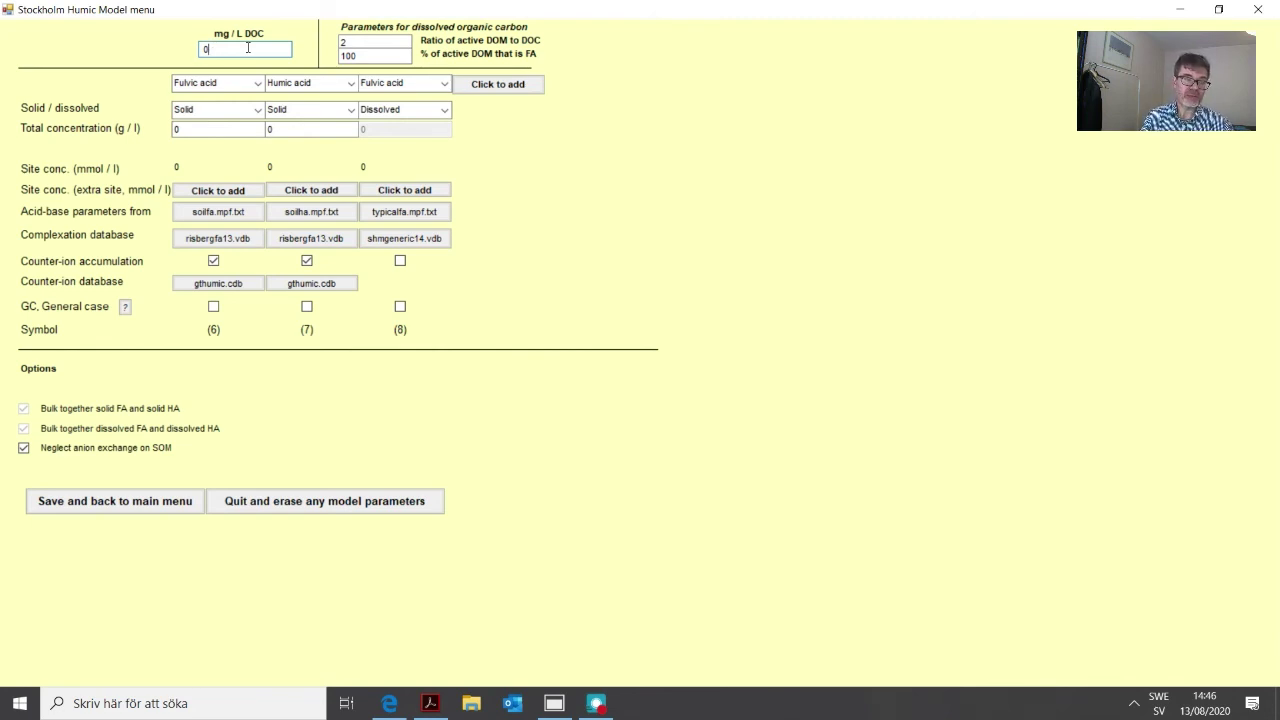
text(1)
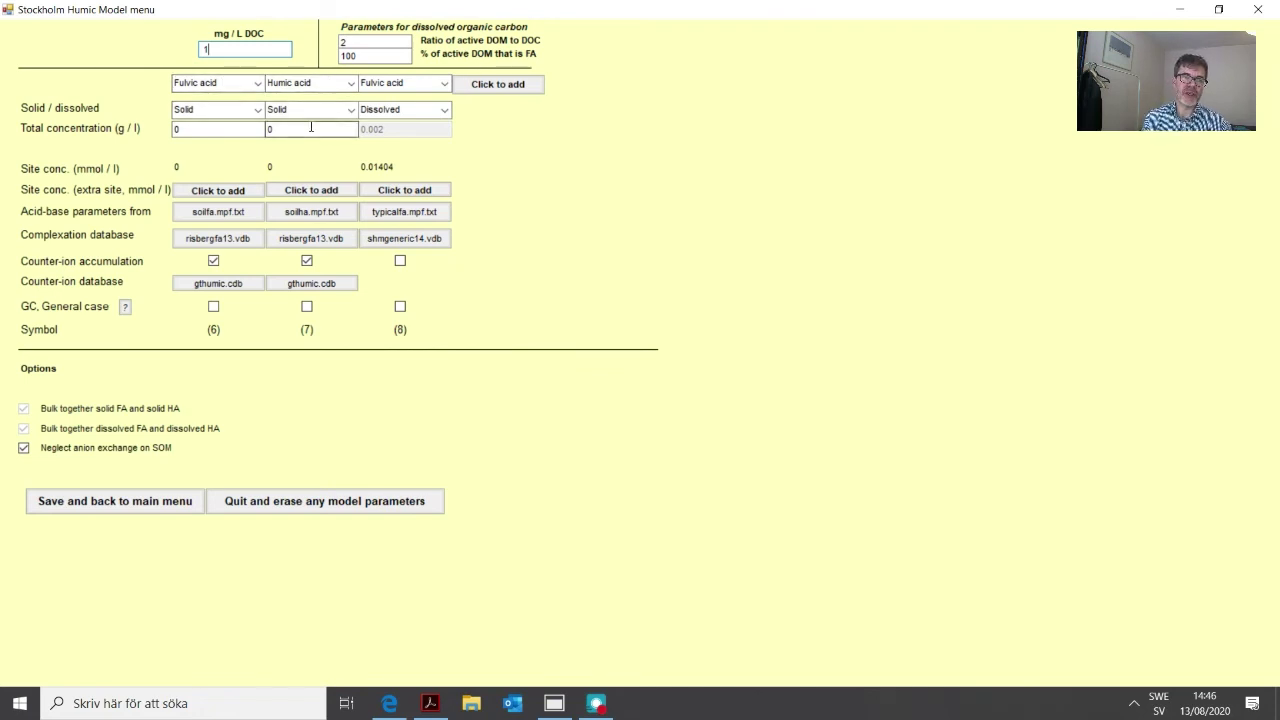
click(181, 133)
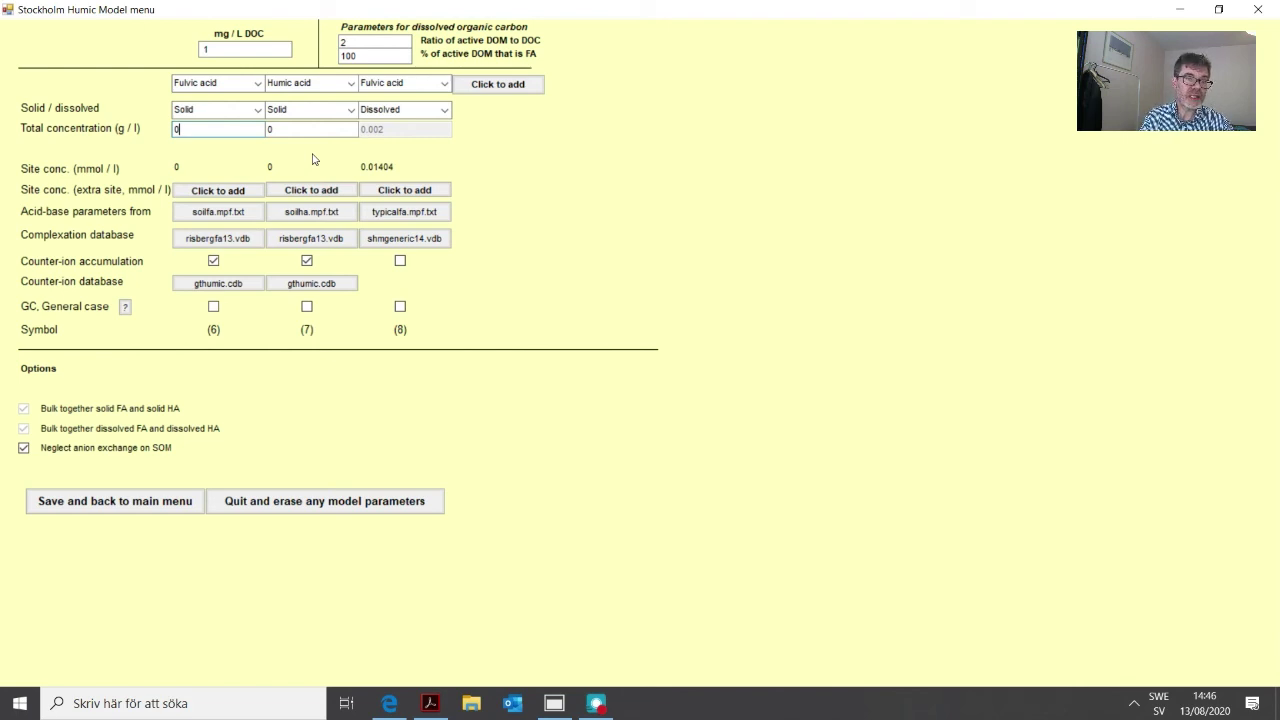
text(.1)
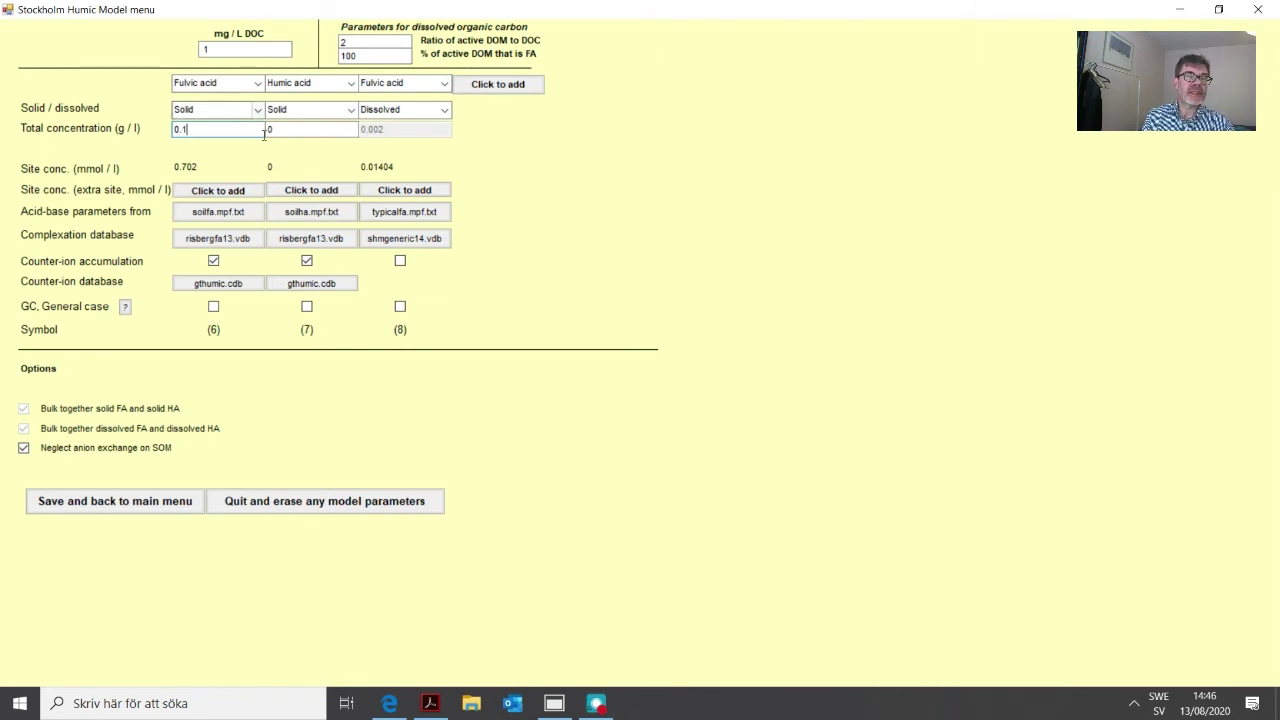
click(286, 128)
text(.3)
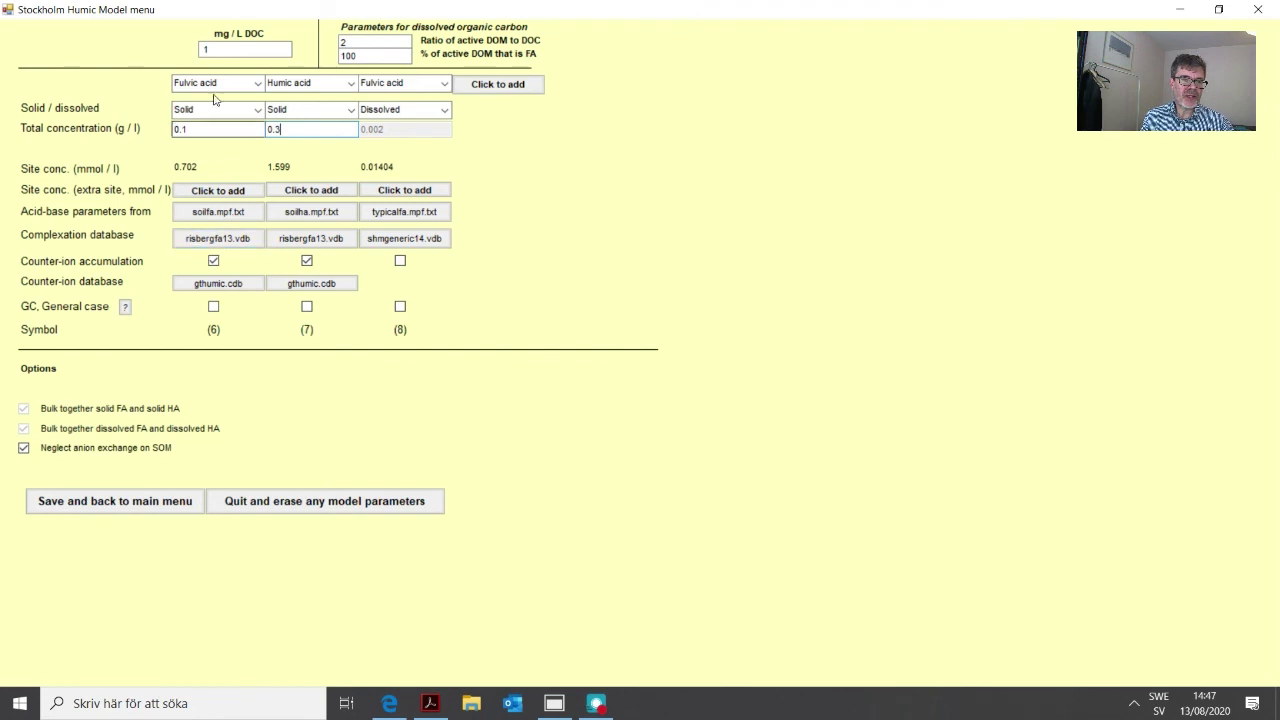
click(233, 243)
drag(148, 215, 145, 263)
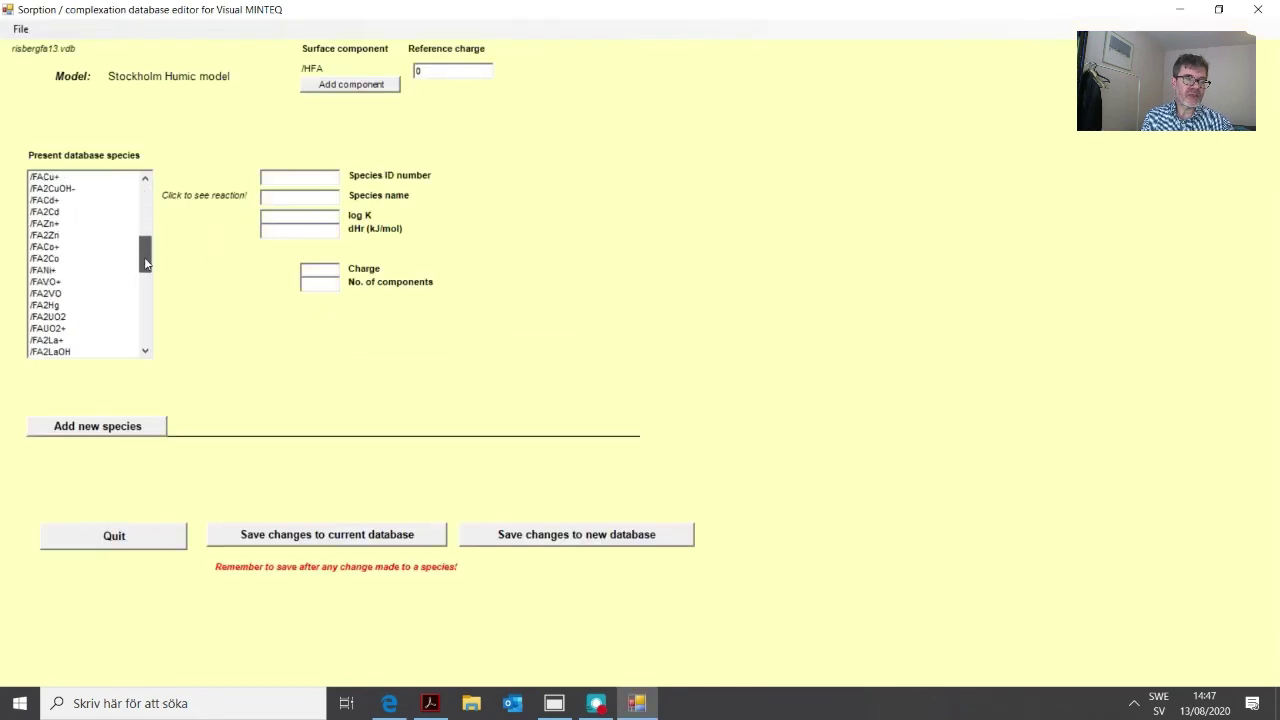
click(50, 258)
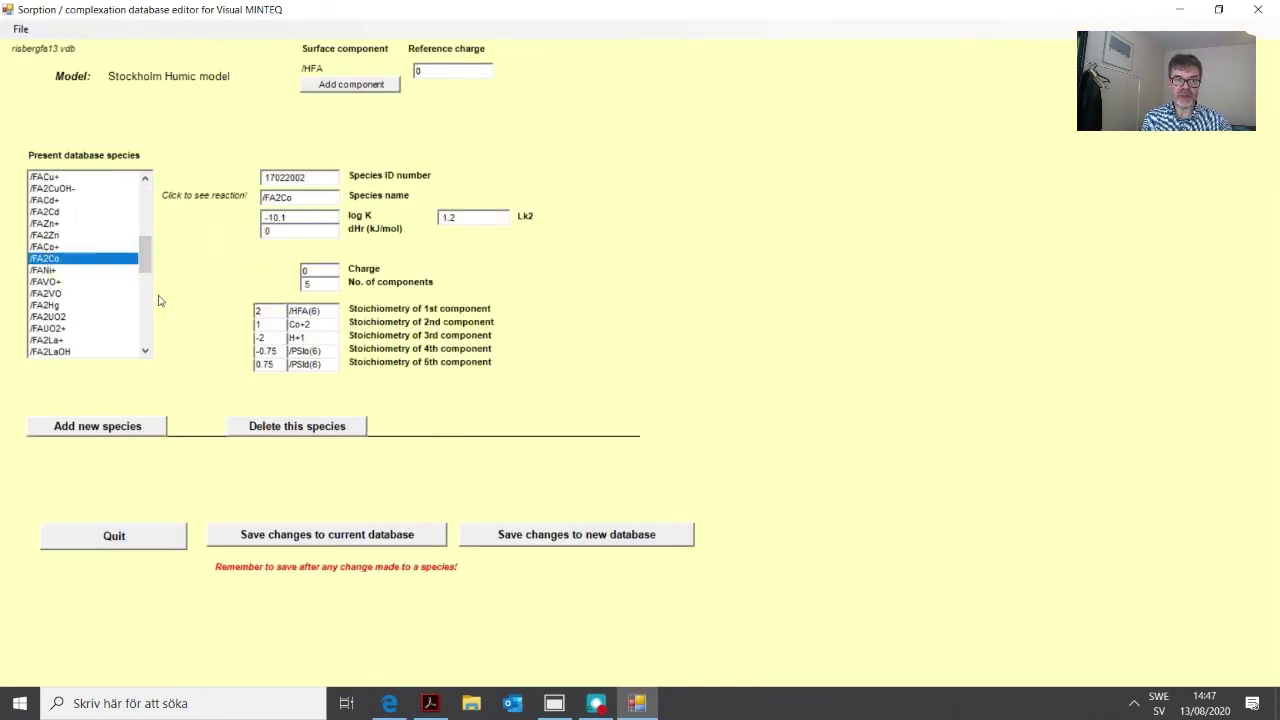
click(137, 543)
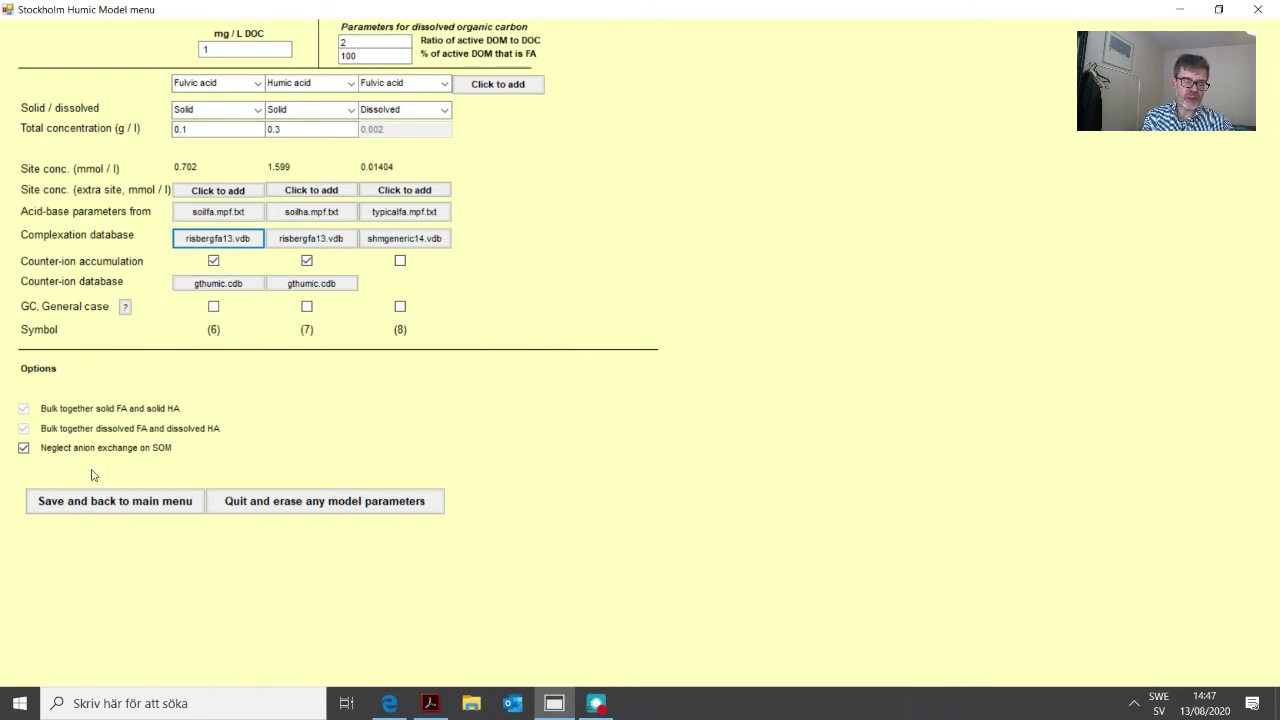
- Save the humic settings, run MINTEQ and check the mass distribution showing Cu+2 99.845% sorbed
click(114, 504)
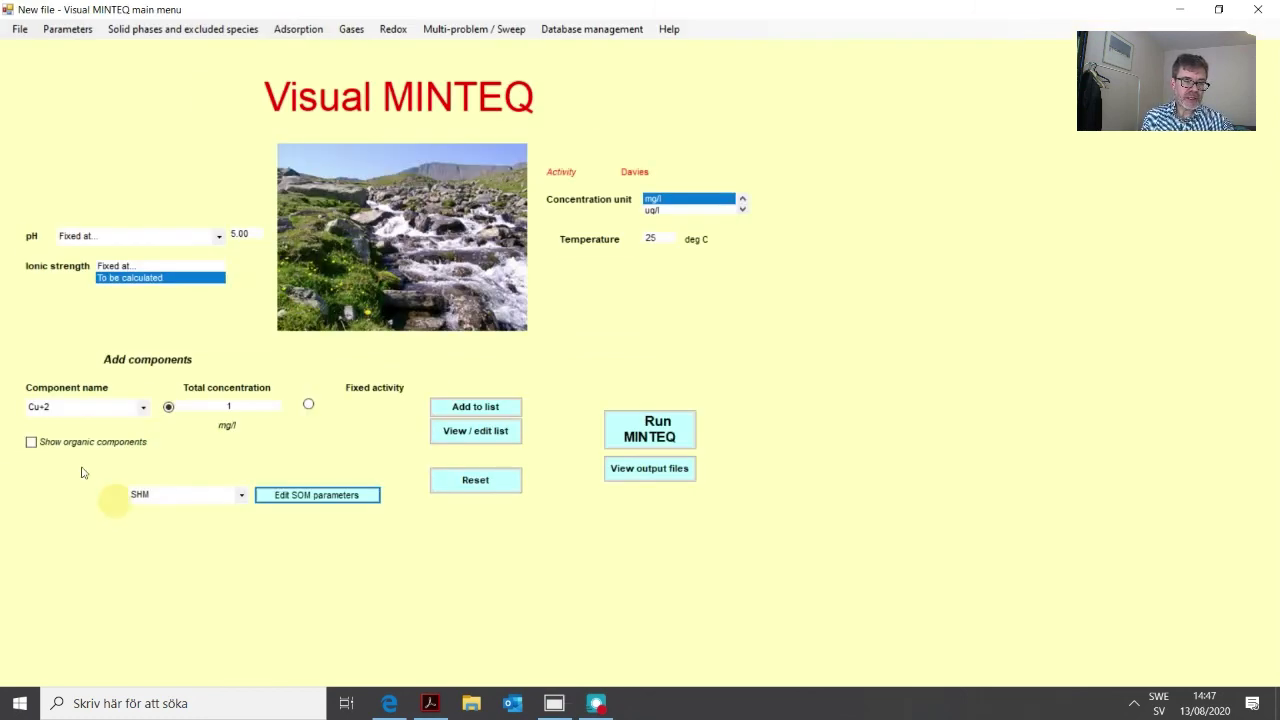
click(672, 424)
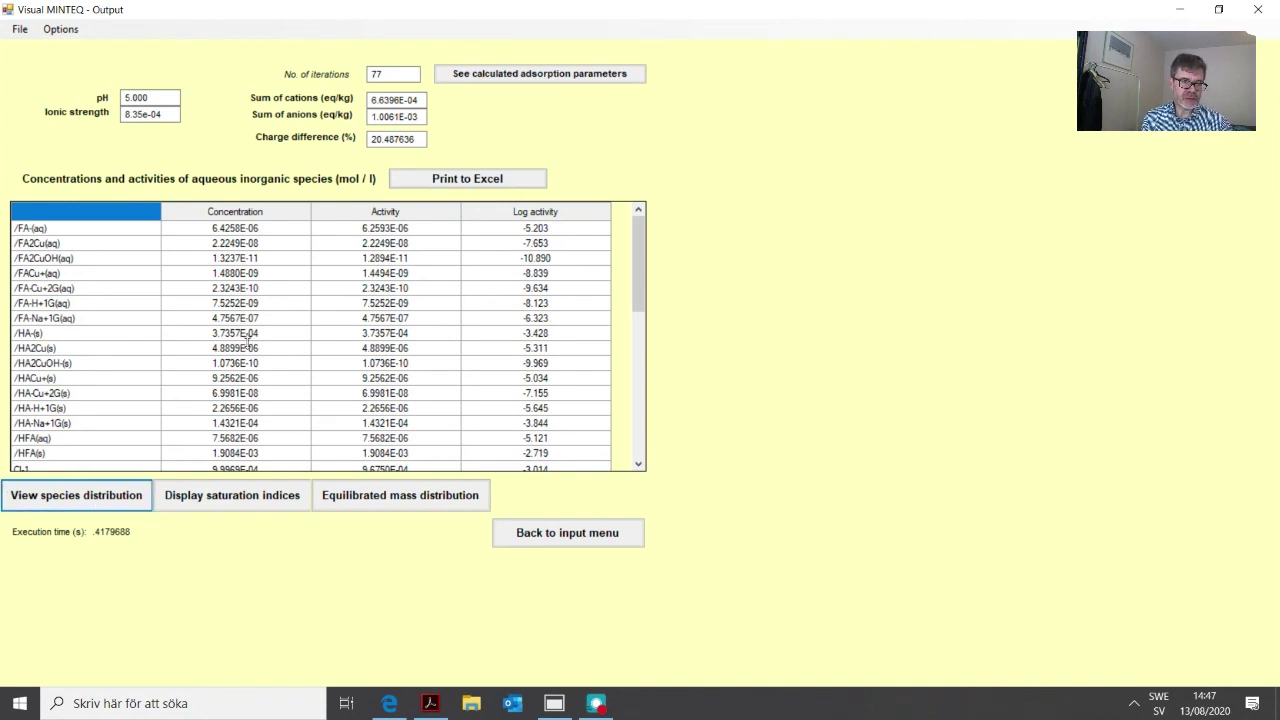
click(408, 500)
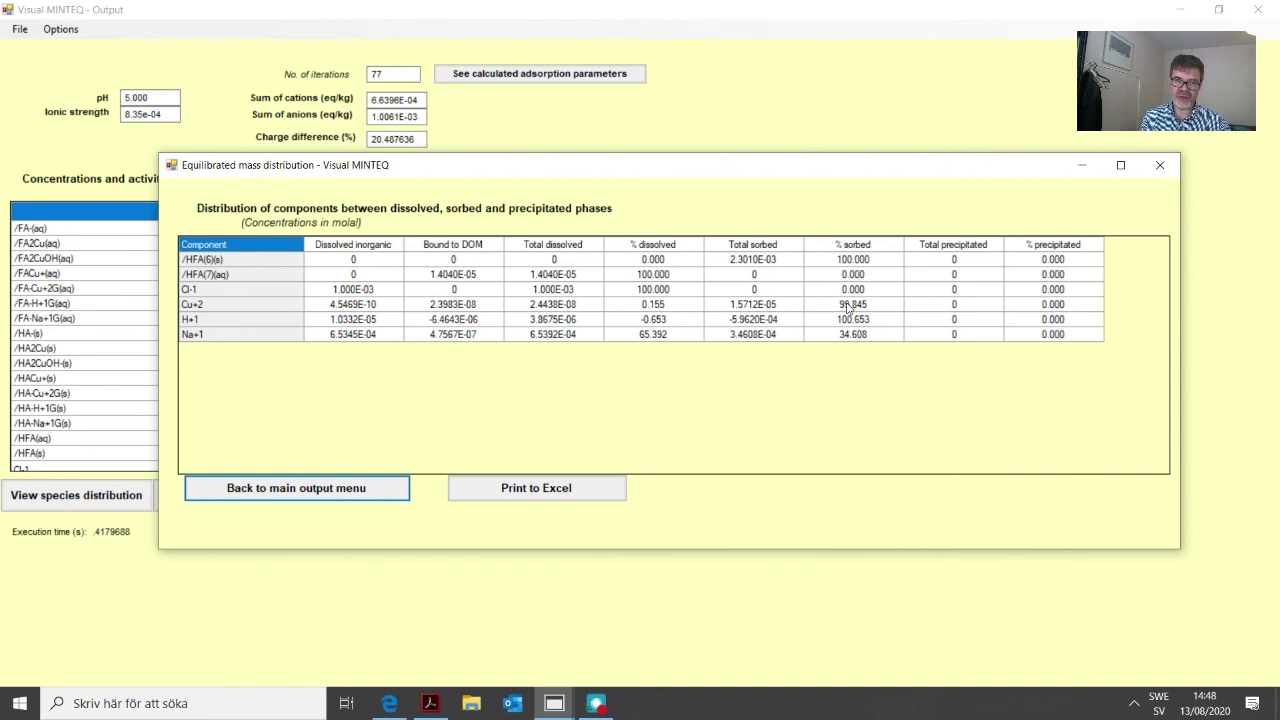
click(348, 492)
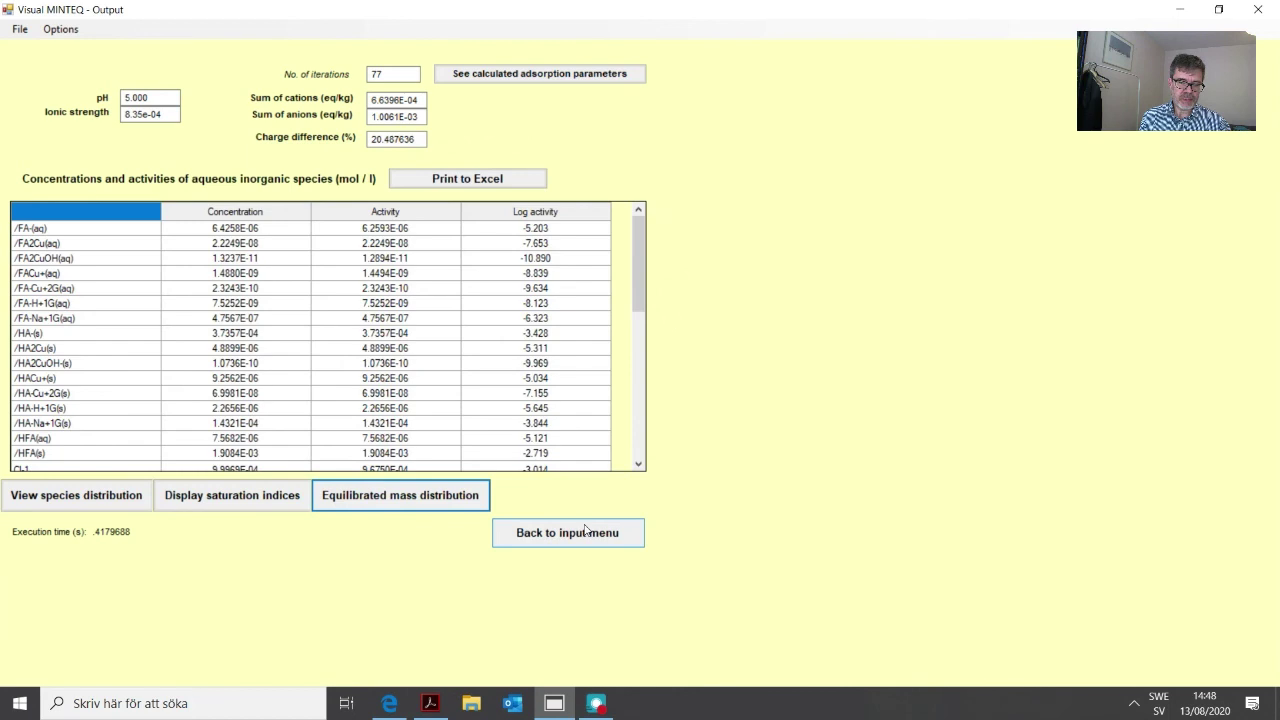
click(585, 536)
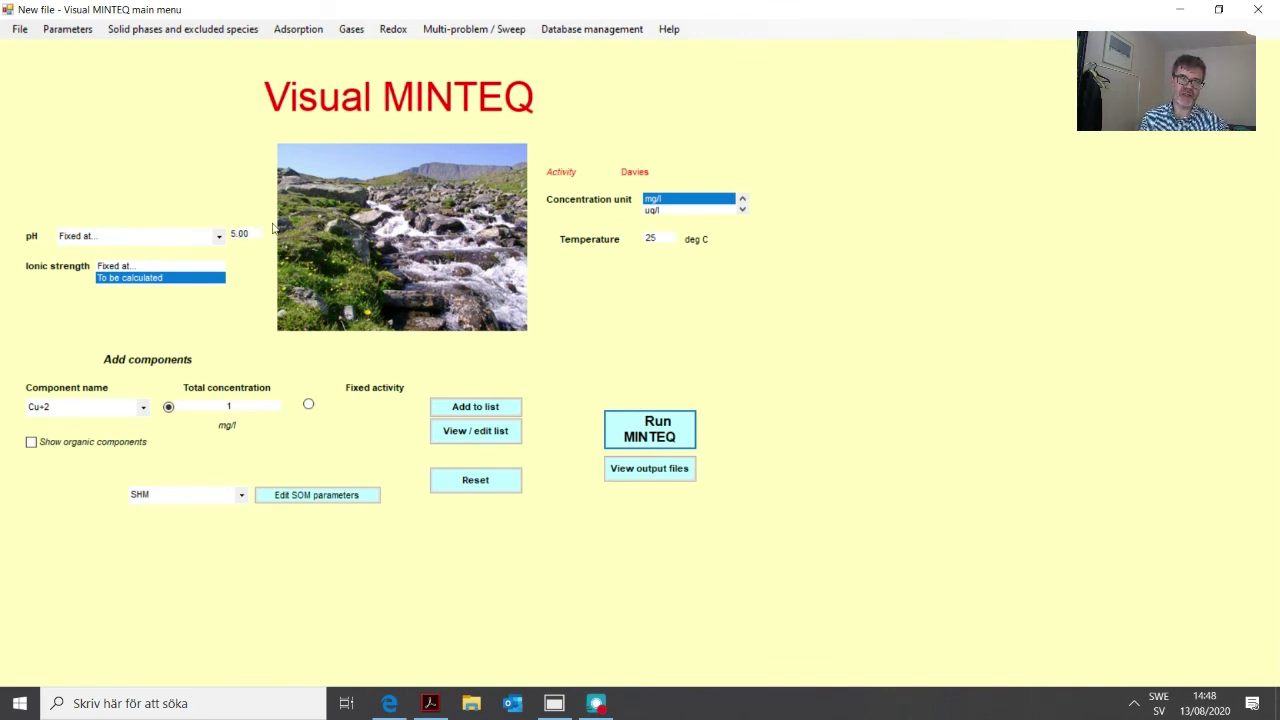
- Add Al(OH)3 (Soil), log Ks 8.29, as an infinite solid phase and rerun the calculation
click(170, 33)
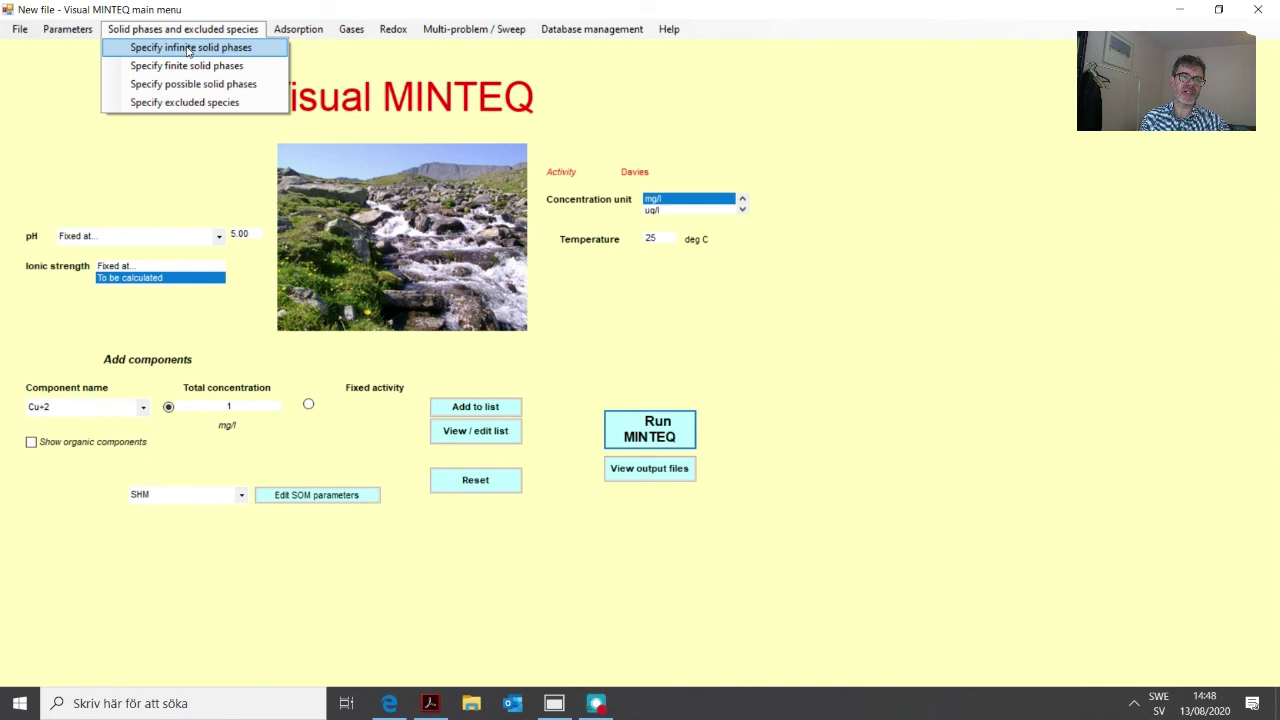
click(187, 49)
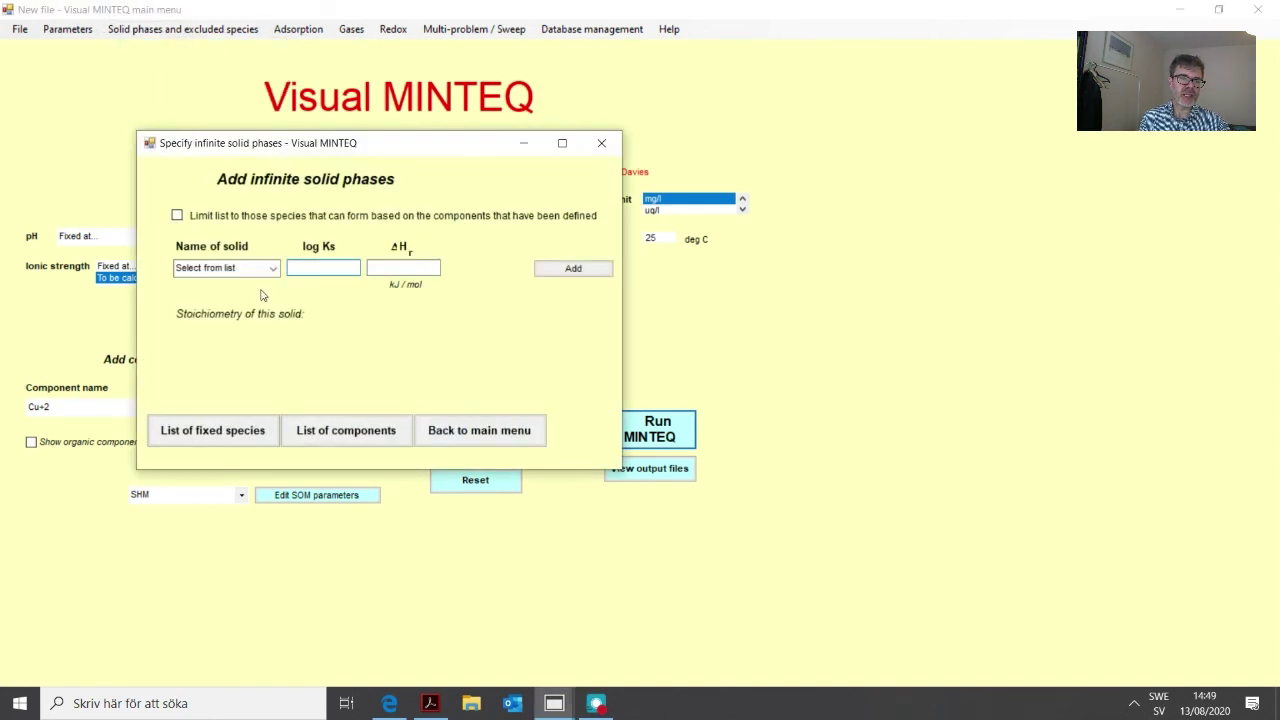
click(239, 266)
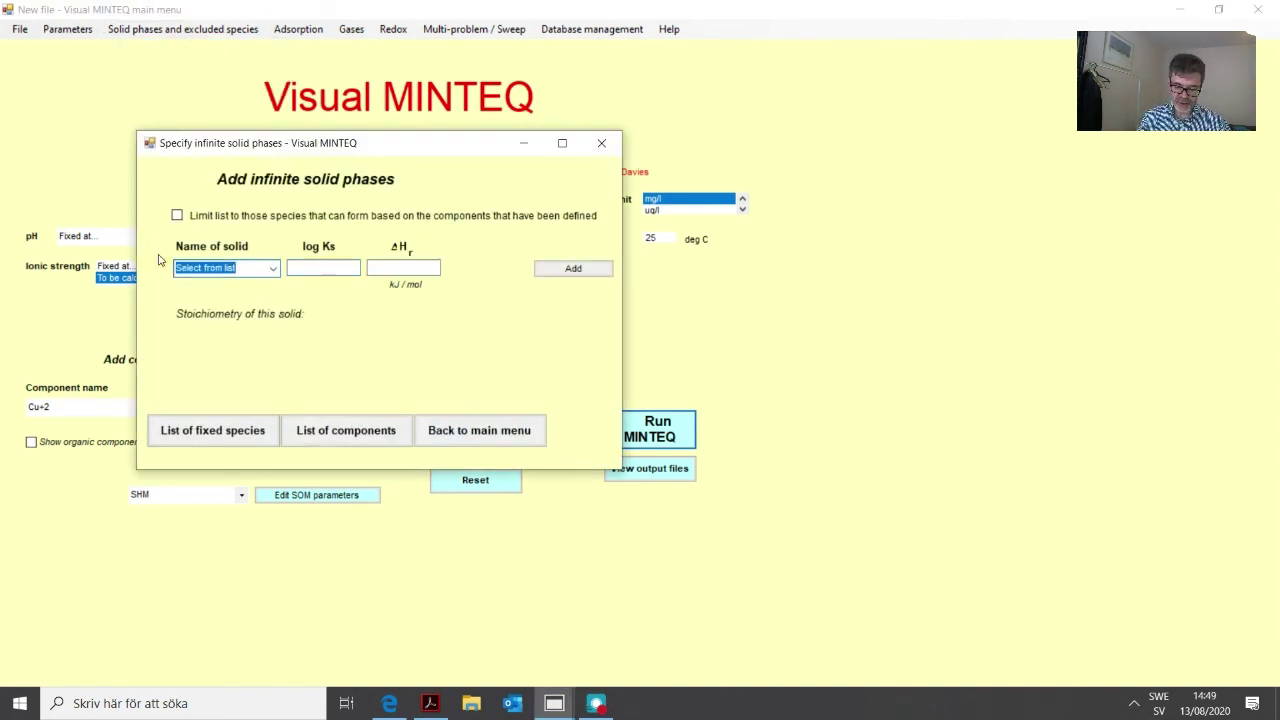
text(al)
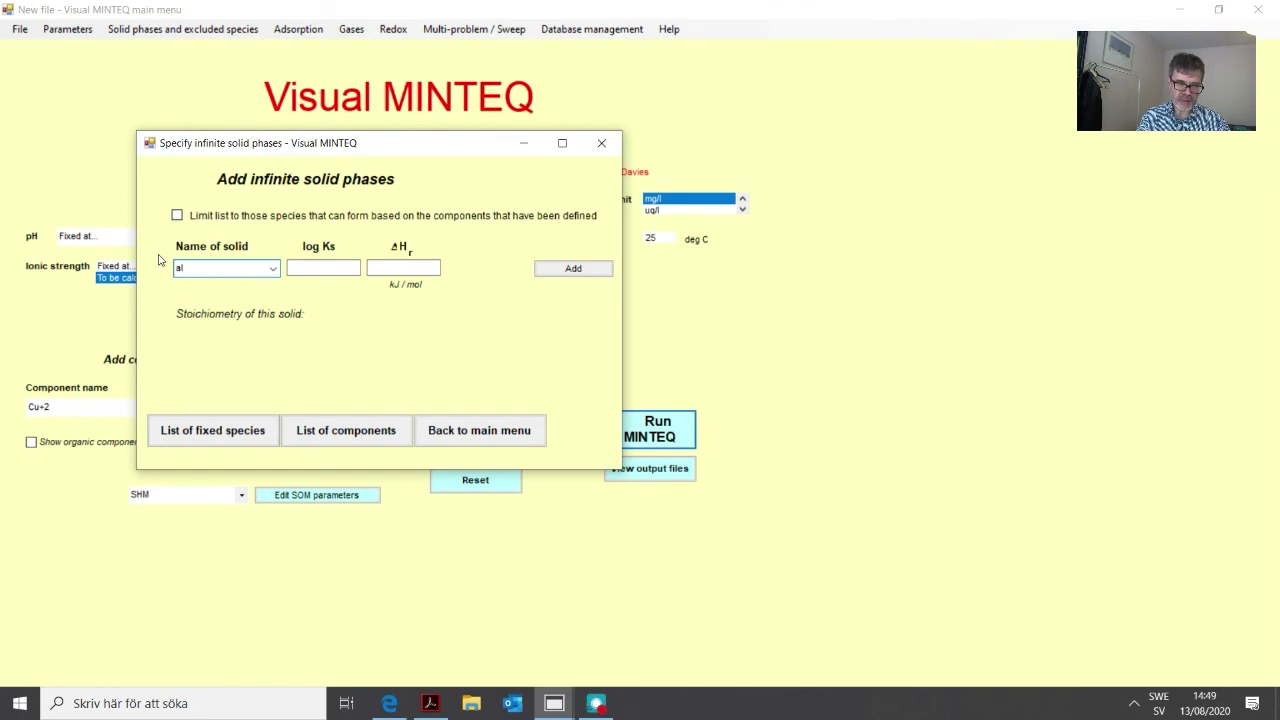
text(l)
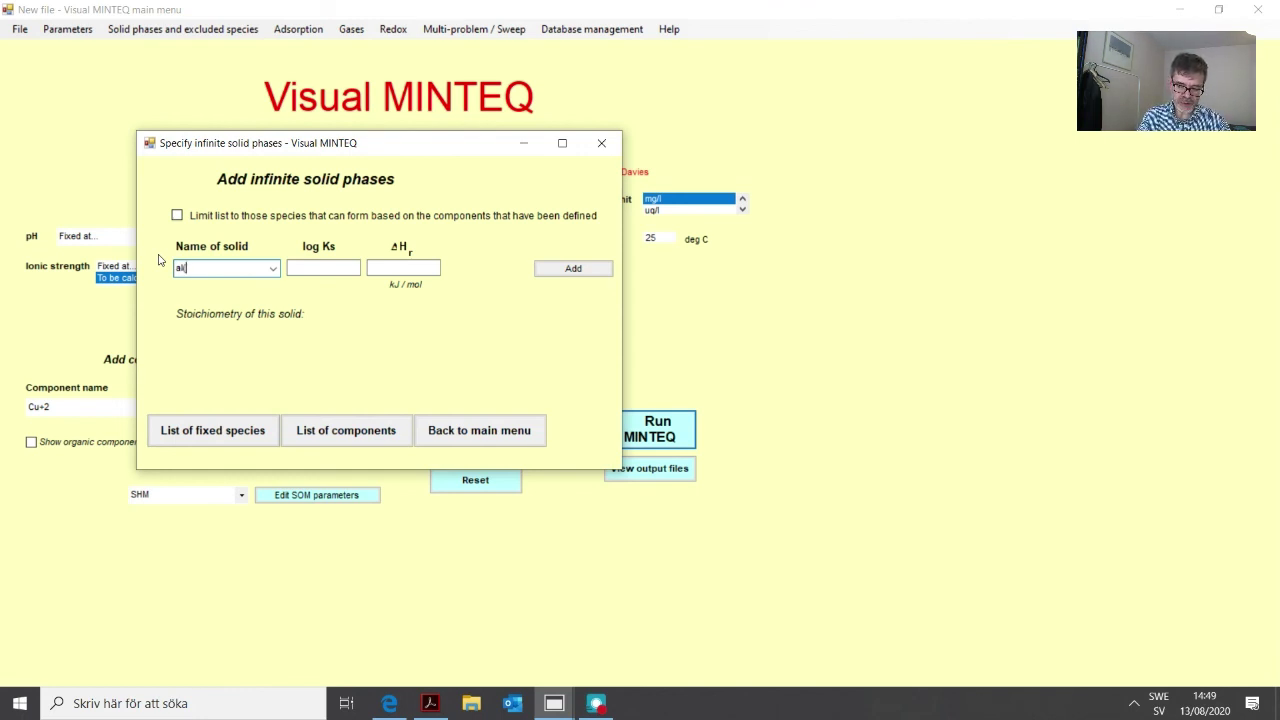
text(oh)
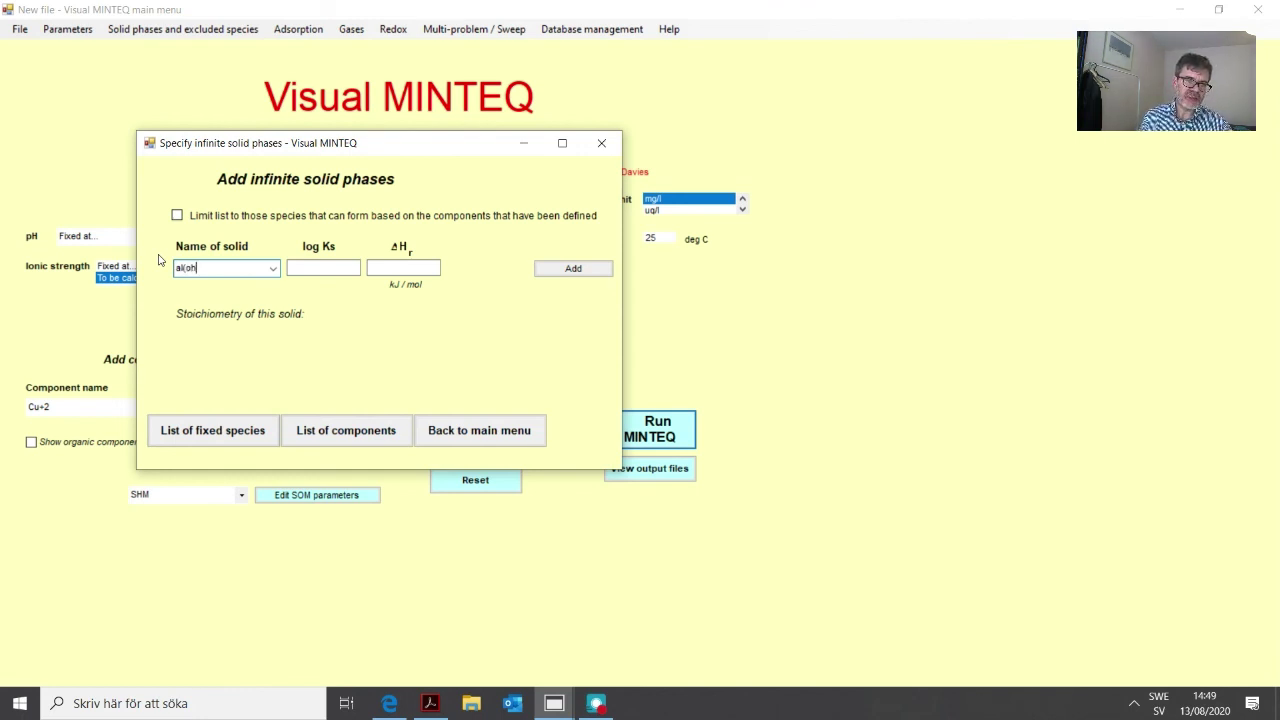
click(273, 269)
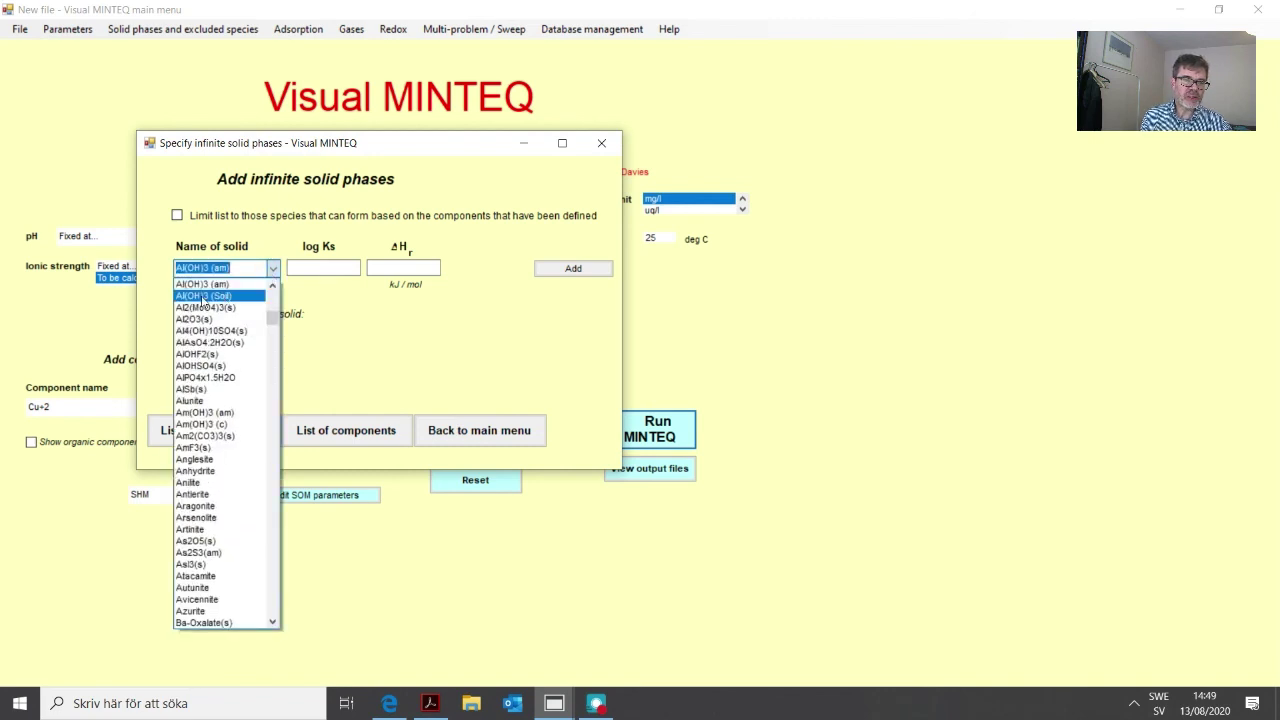
click(233, 297)
click(237, 275)
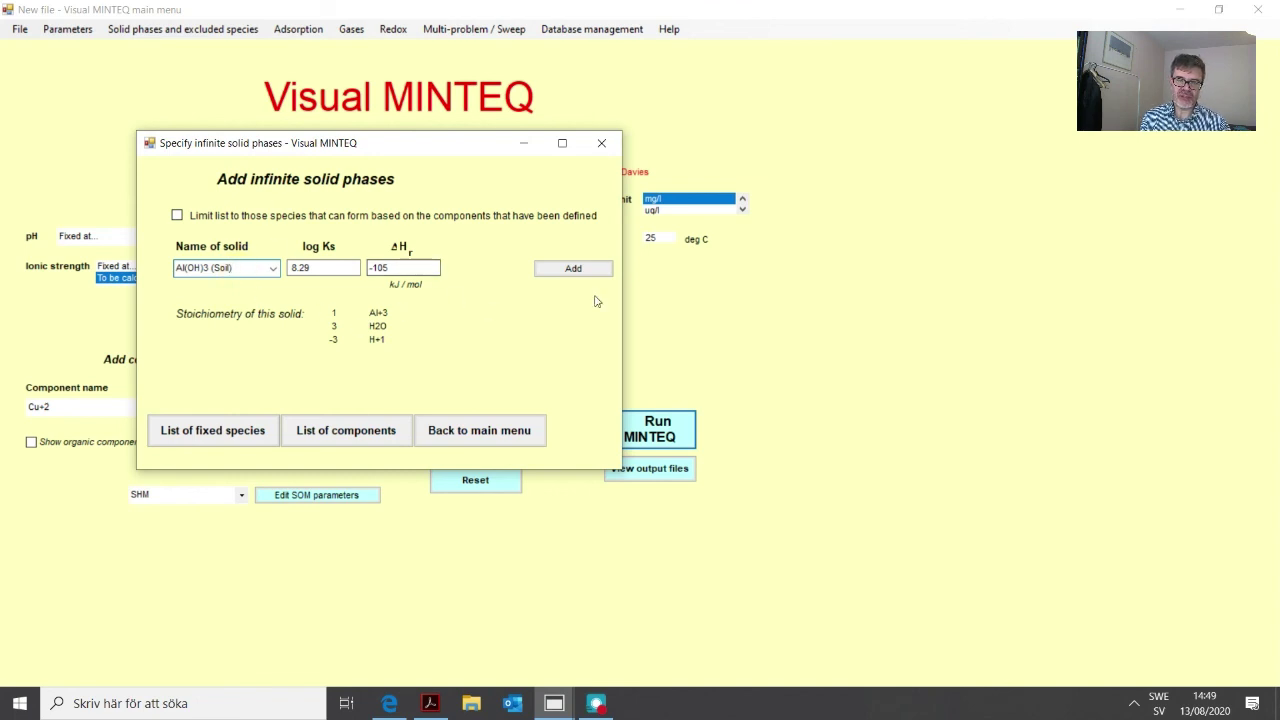
click(563, 271)
click(490, 438)
click(639, 438)
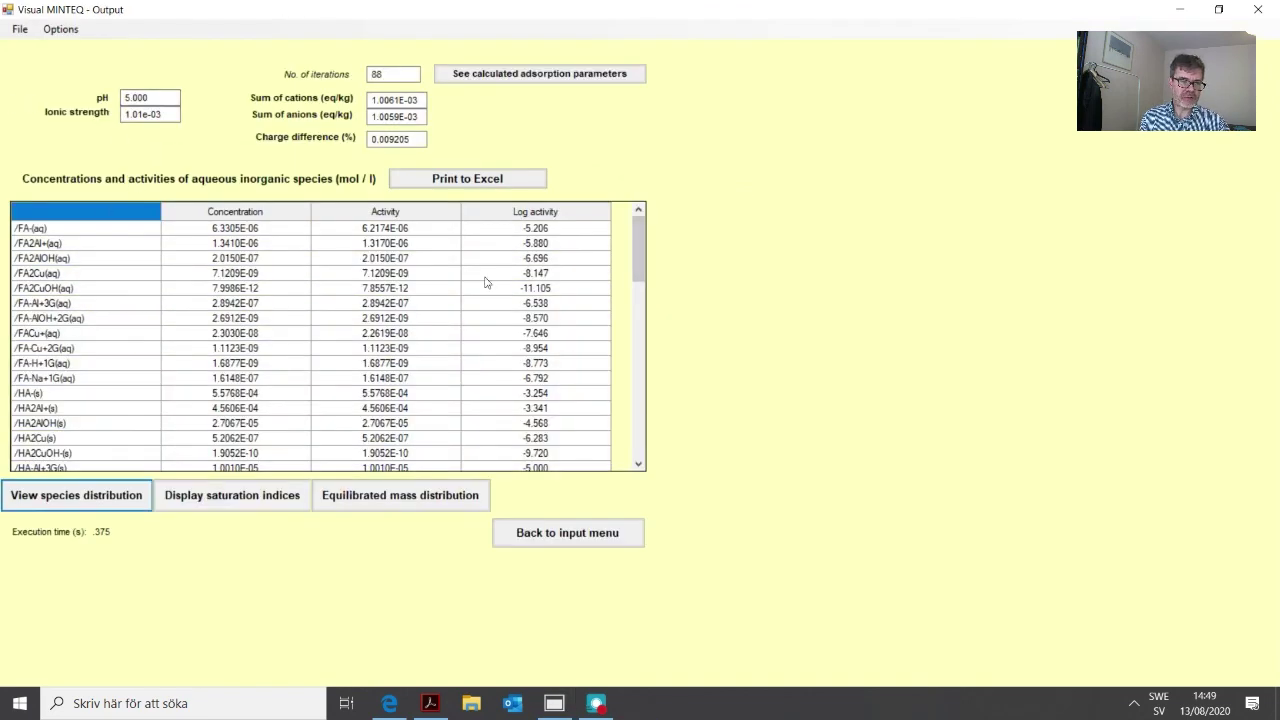
- Review the mass distribution showing Cu+2 99.203% and Al+3 99.524% sorbed, then return to input
click(410, 500)
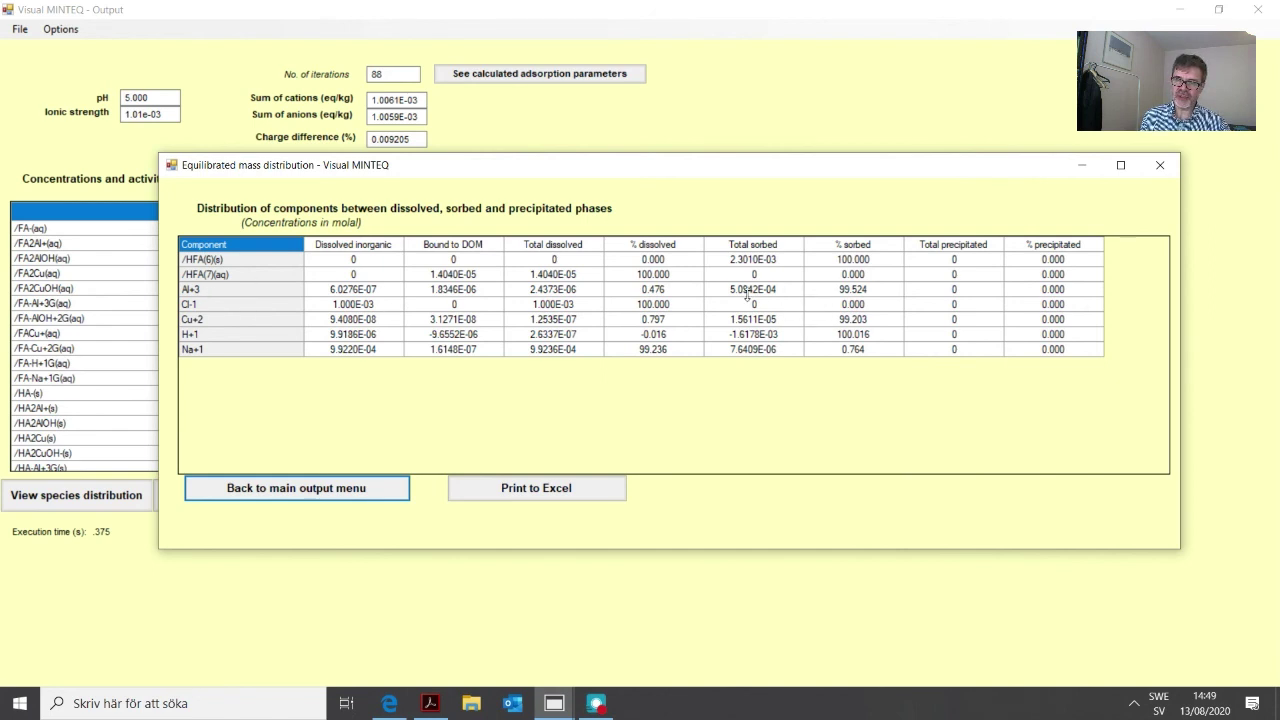
click(326, 488)
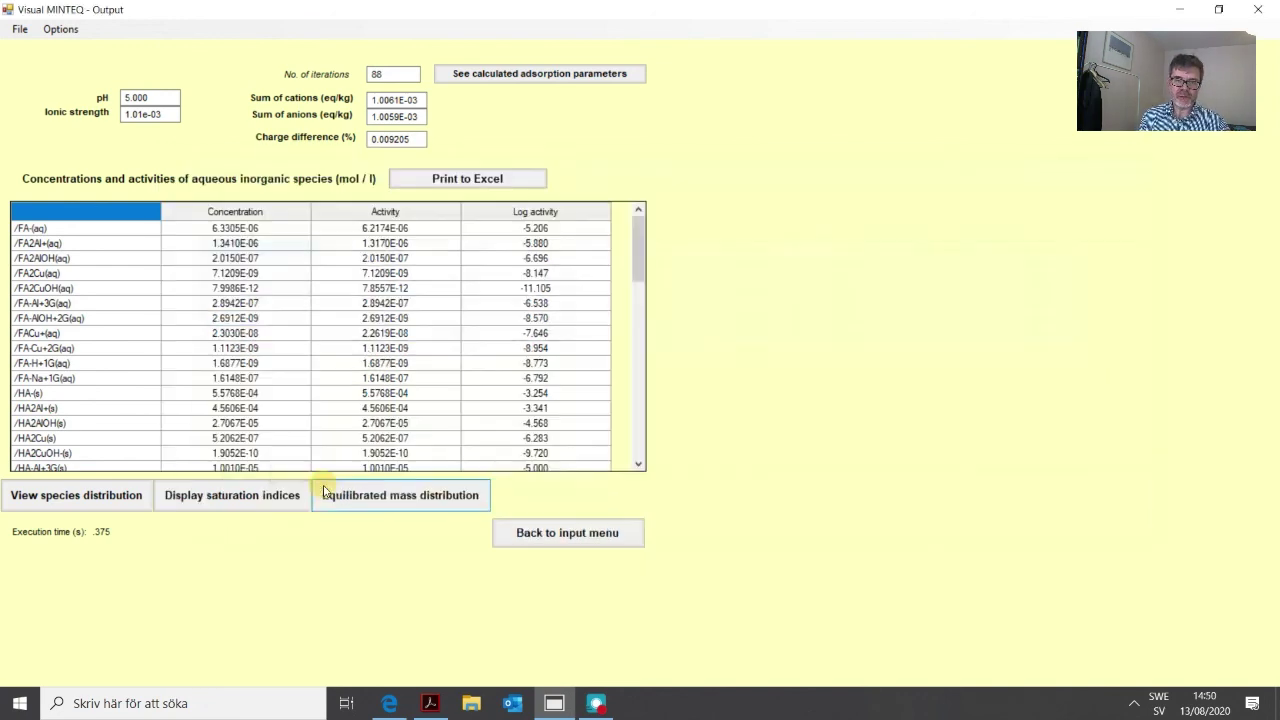
click(537, 540)
- Delete Al(OH)3 (Soil) from the fixed species list and rerun the calculation
click(463, 432)
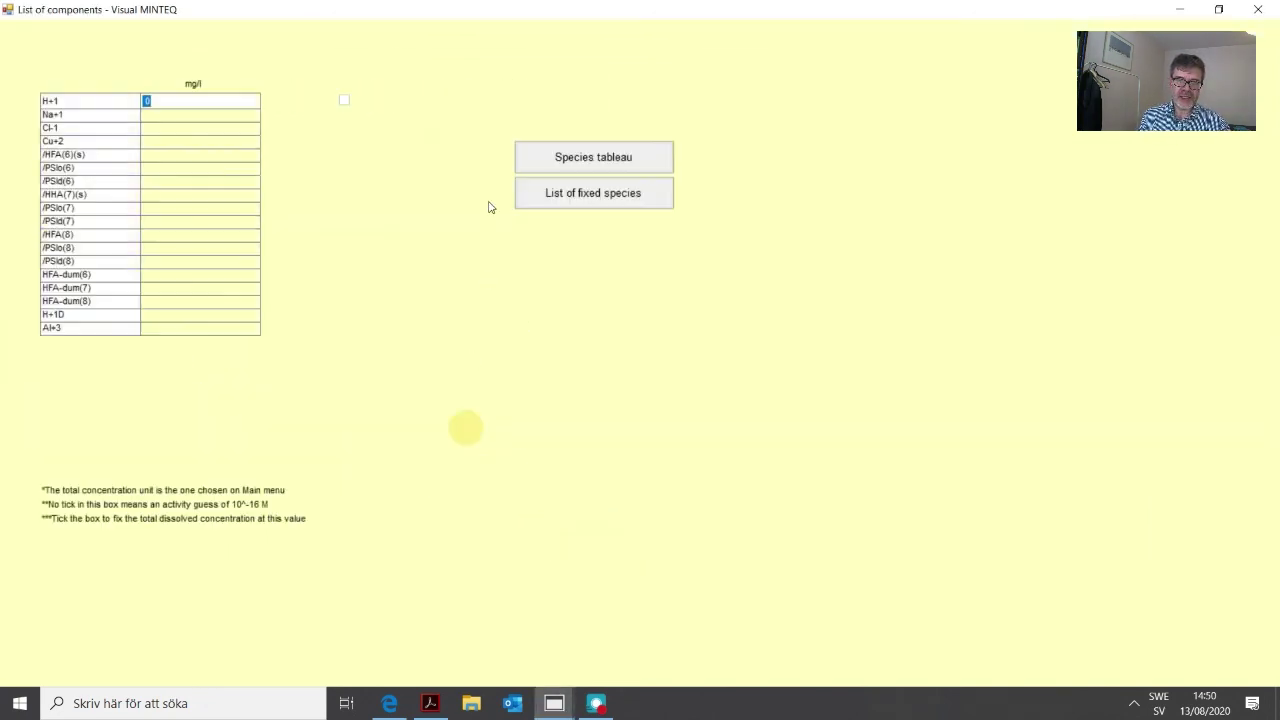
click(577, 199)
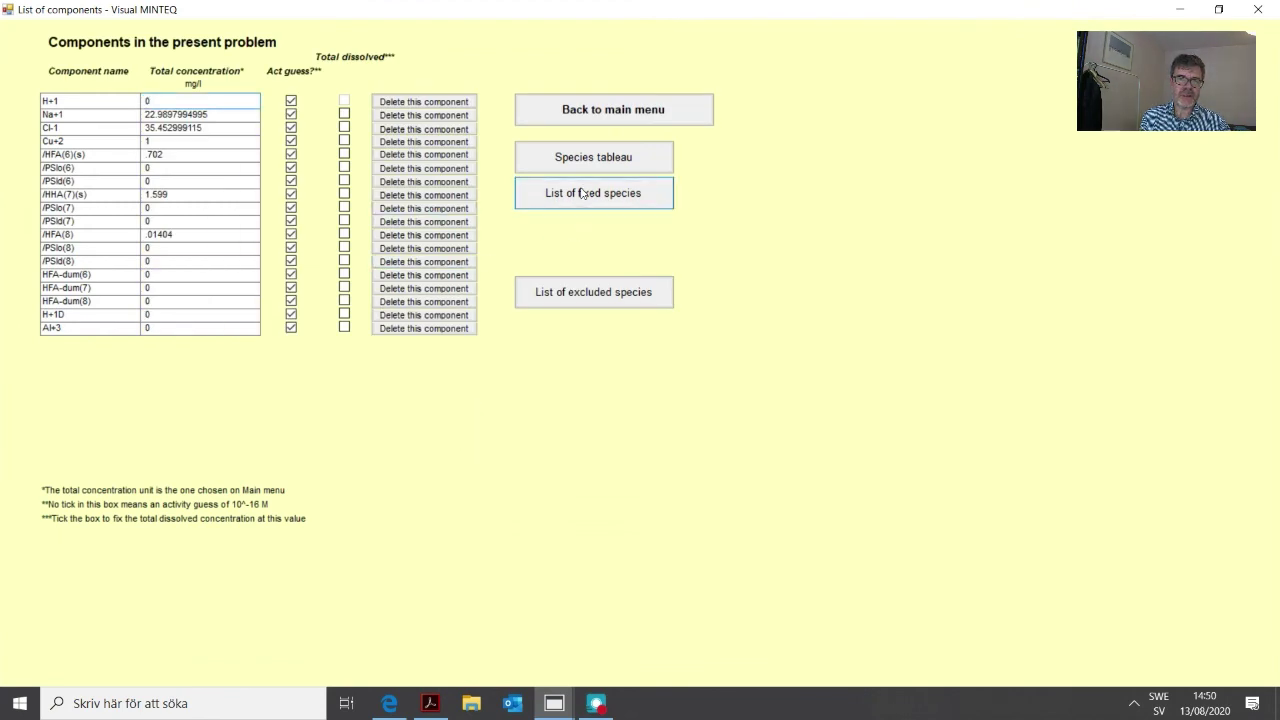
click(540, 176)
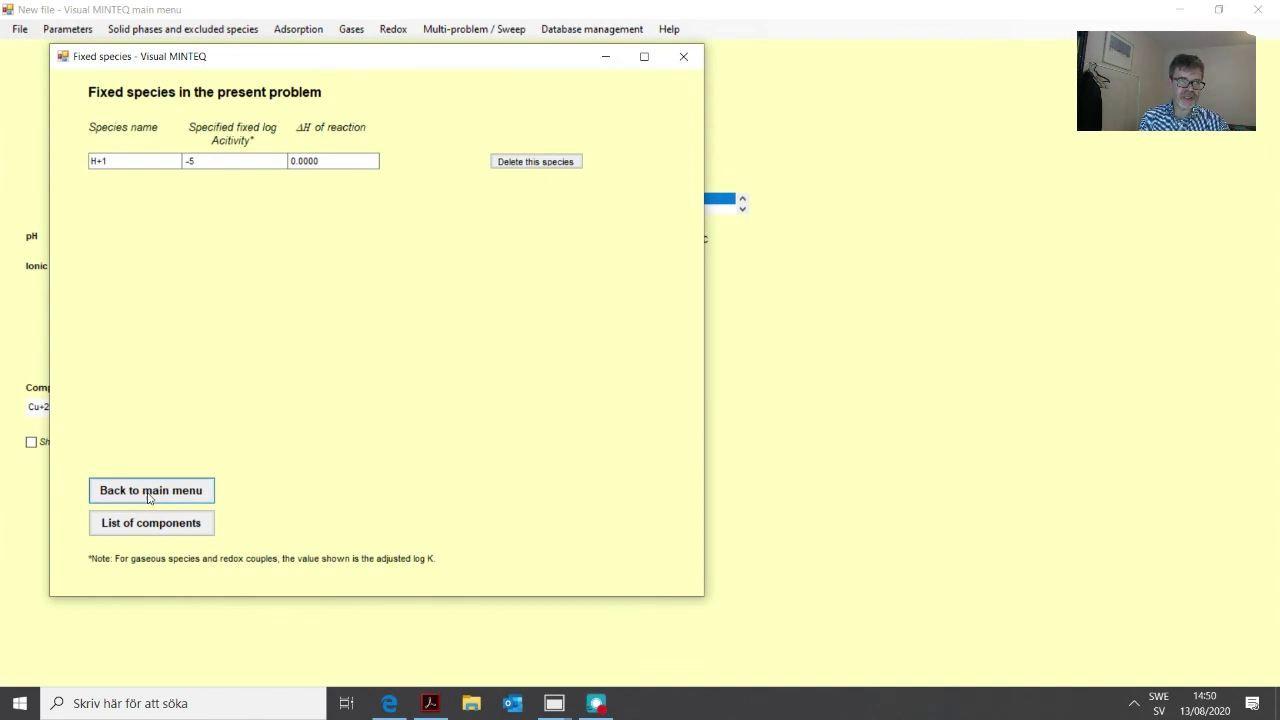
click(150, 491)
click(670, 433)
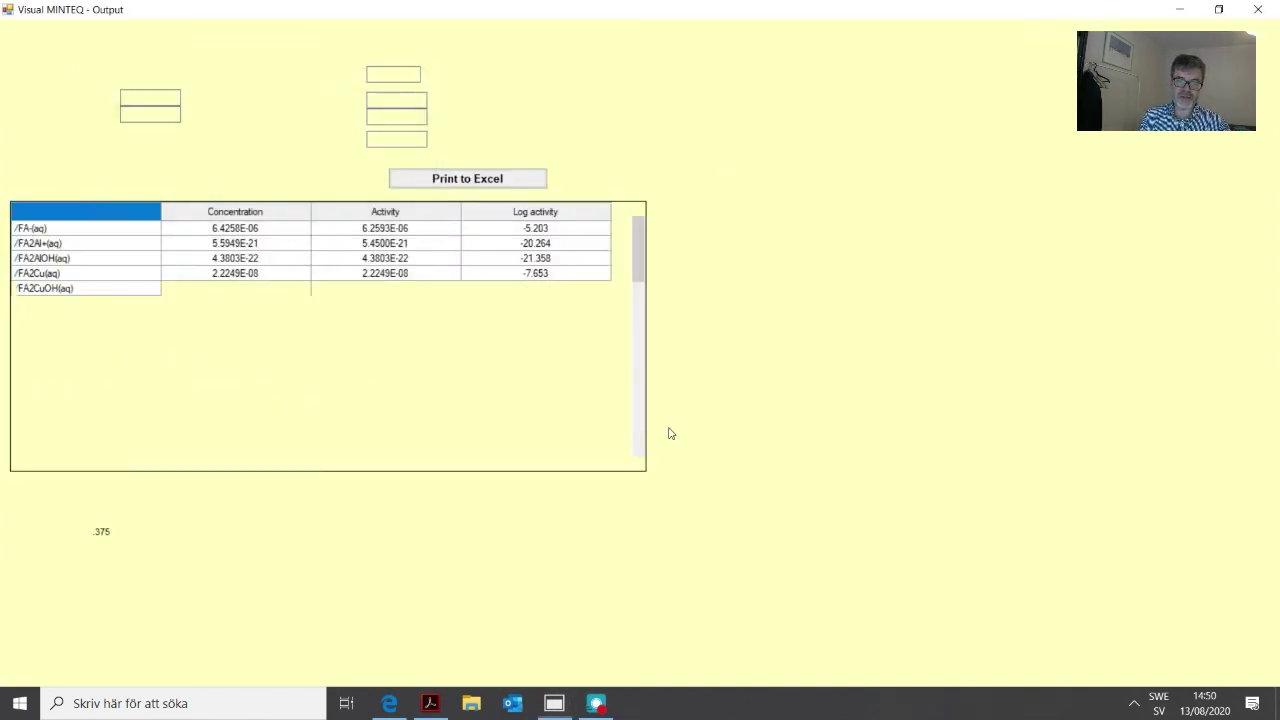
- Confirm Cu+2 is 99.845% sorbed again, then reset the input form to defaults
click(385, 502)
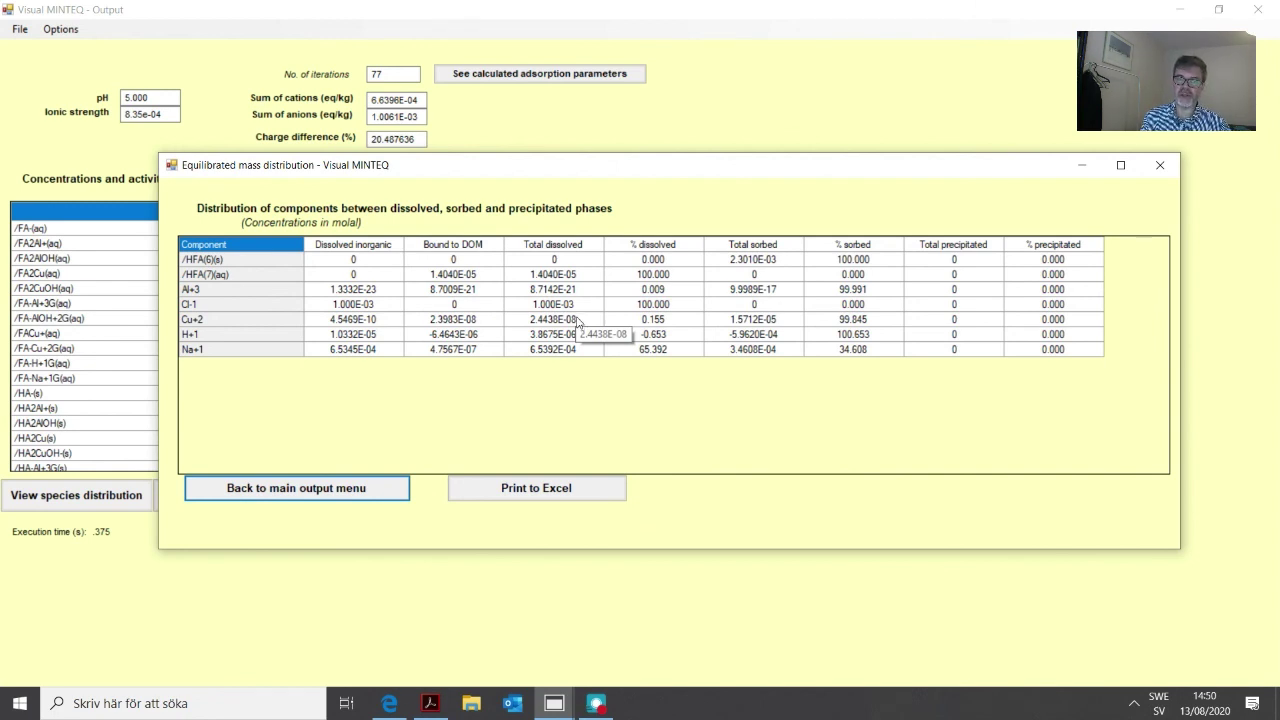
click(337, 487)
click(560, 540)
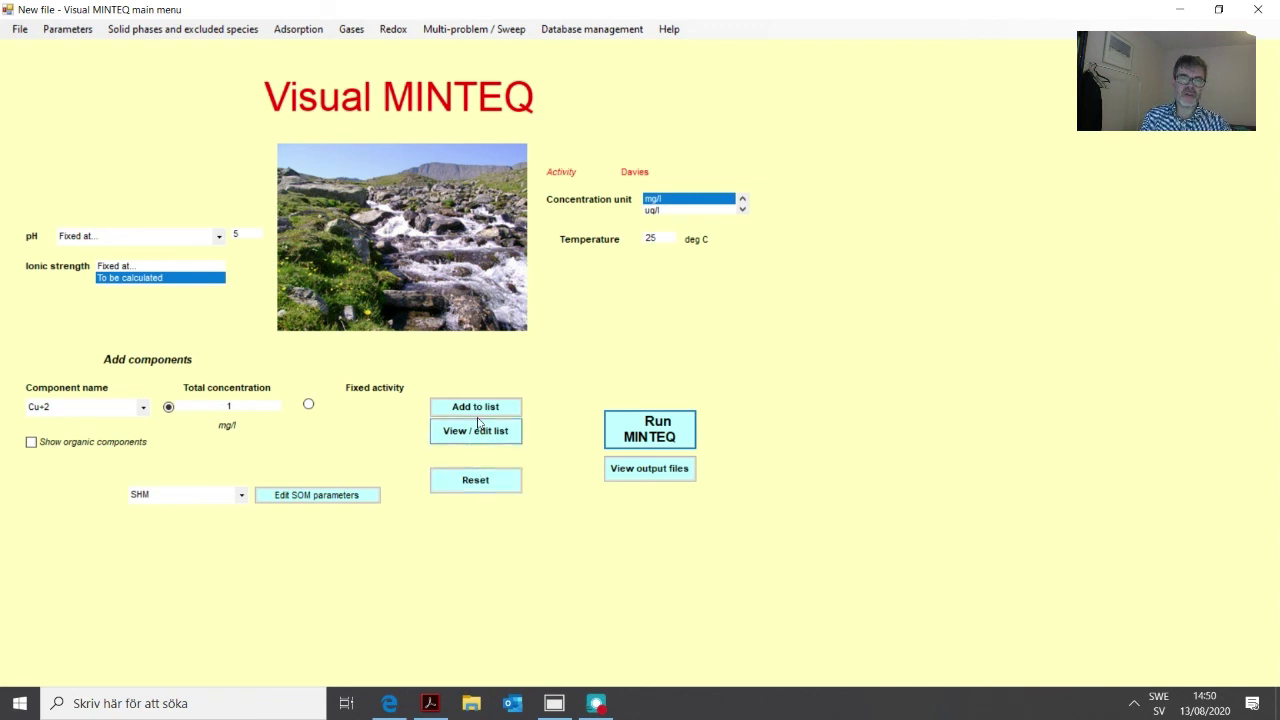
click(476, 479)
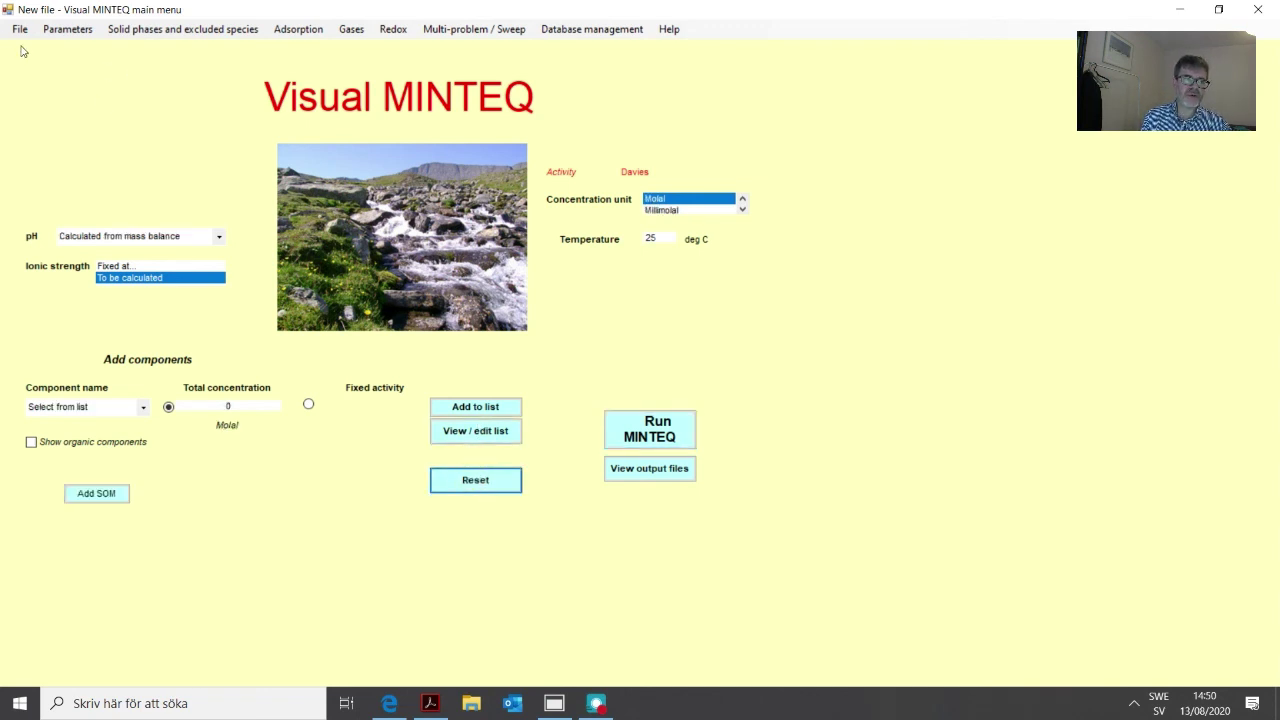